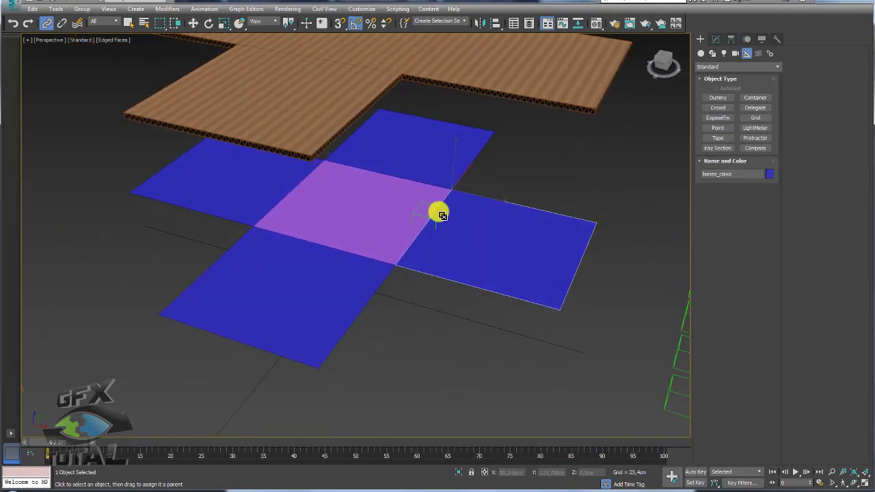
Delete the pink centre square and link the right flap to its dummy
right_click(366, 193)
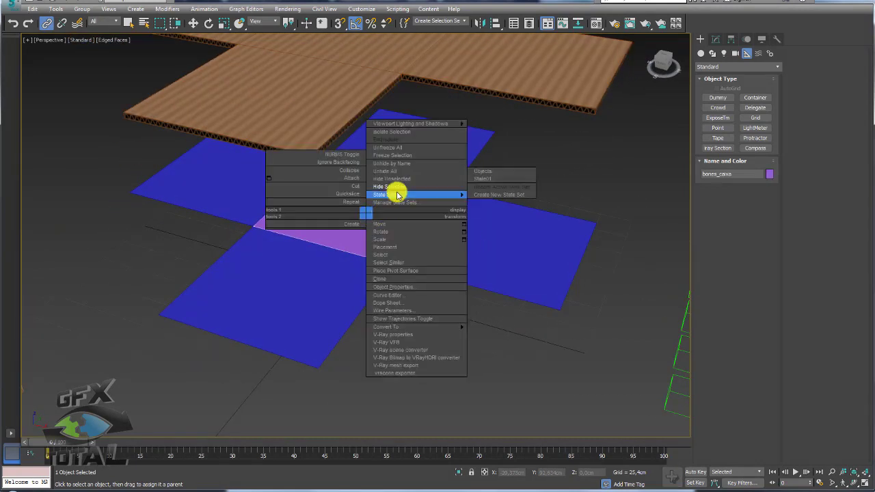
left_click(398, 189)
left_click_drag(501, 247, 438, 219)
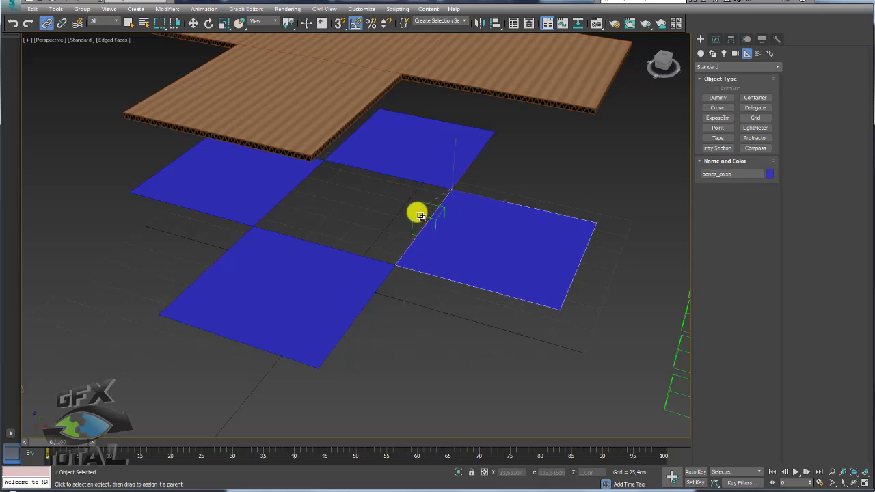
Pivot-align a spare dummy to the back flap, slide it to the fold edge, and link the flap
middle_click_drag(568, 269, 568, 305)
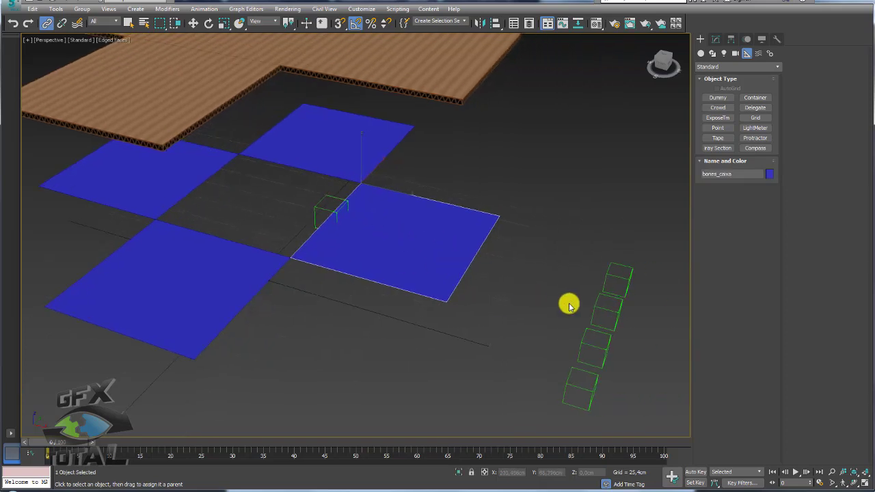
left_click(618, 282)
key("w")
key("alt+a")
left_click(293, 155)
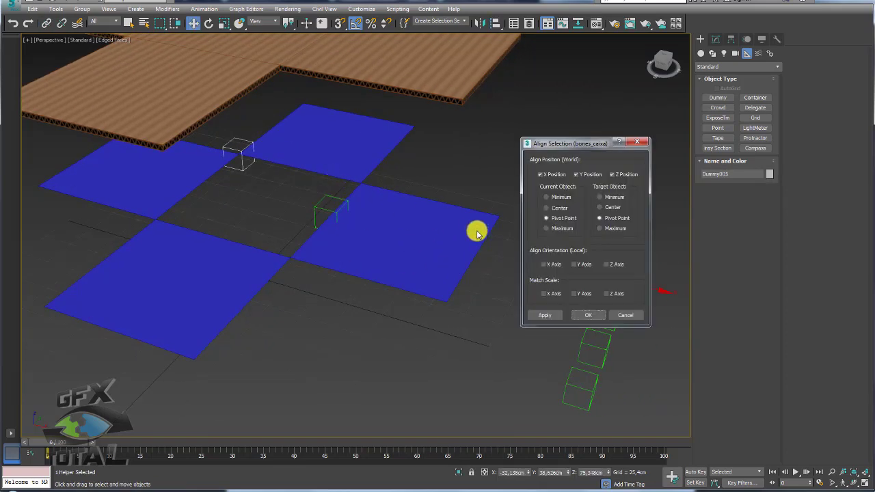
left_click(590, 313)
left_click_drag(270, 161, 327, 170)
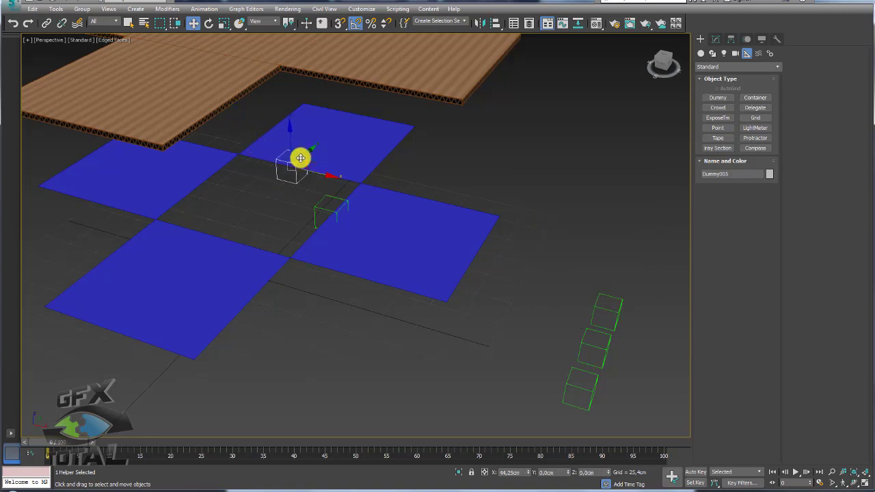
left_click(46, 22)
left_click(363, 152)
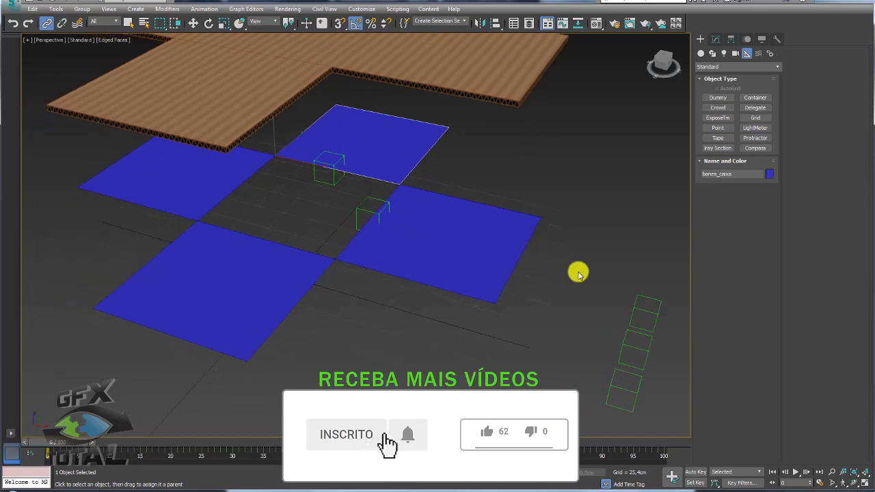
Align the next dummy to the left flap's pivot, move it to the fold edge, and link the flap
left_click(639, 313)
key("alt+a")
left_click(204, 182)
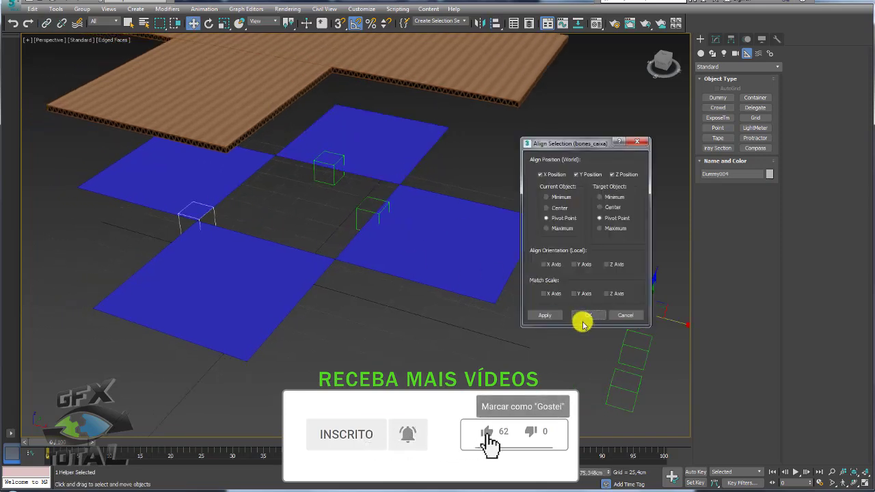
left_click(582, 318)
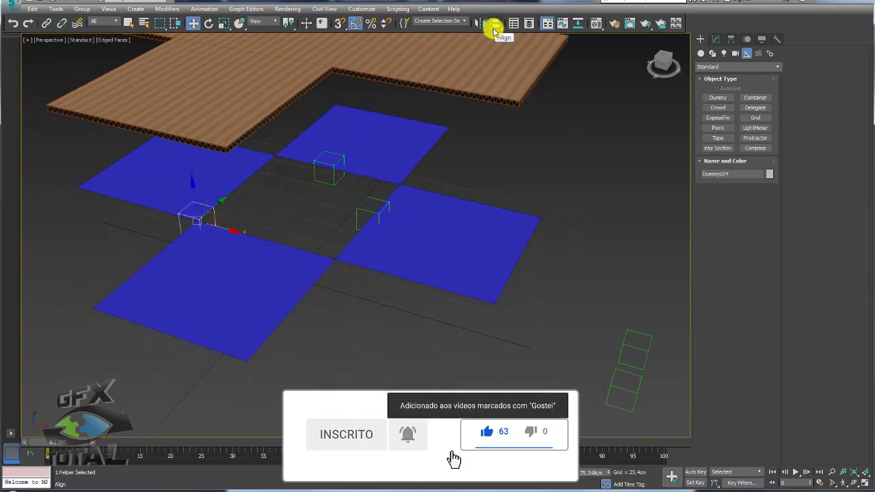
left_click_drag(220, 209, 262, 171)
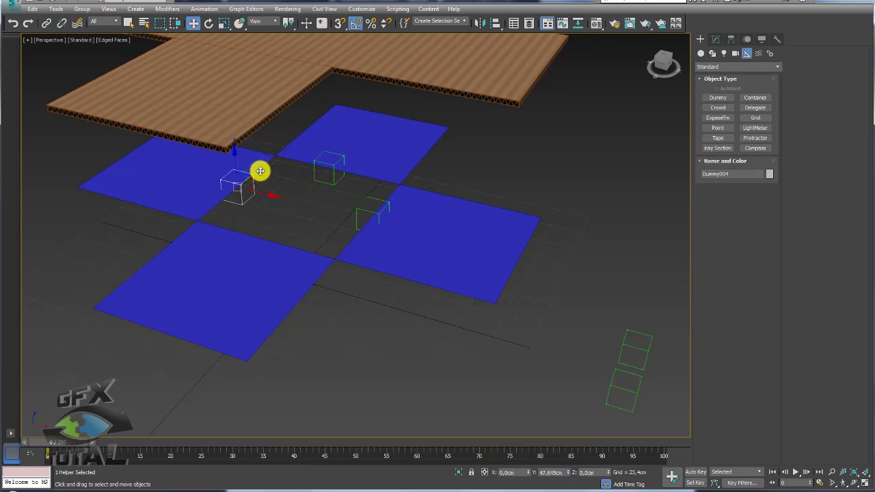
left_click(47, 23)
left_click_drag(173, 189, 241, 195)
Align the last dummy to the front flap, place it on the fold edge, and link the flap
left_click(636, 349)
key("alt+a")
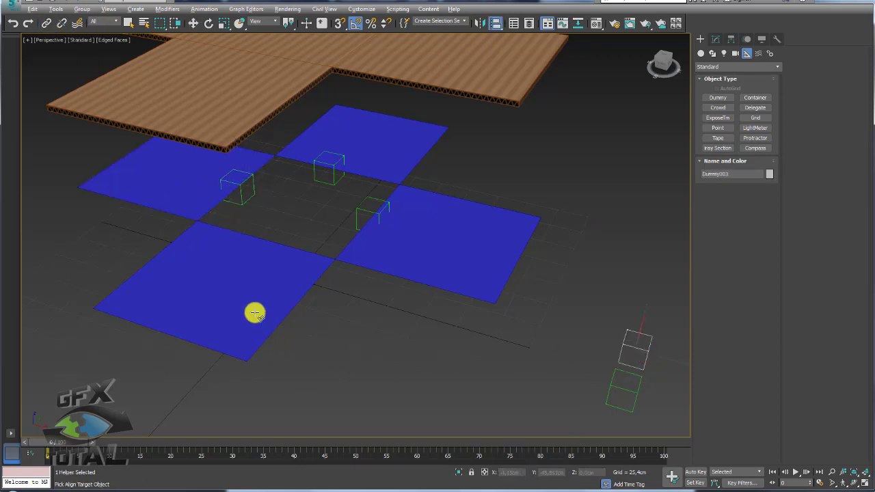
left_click(254, 313)
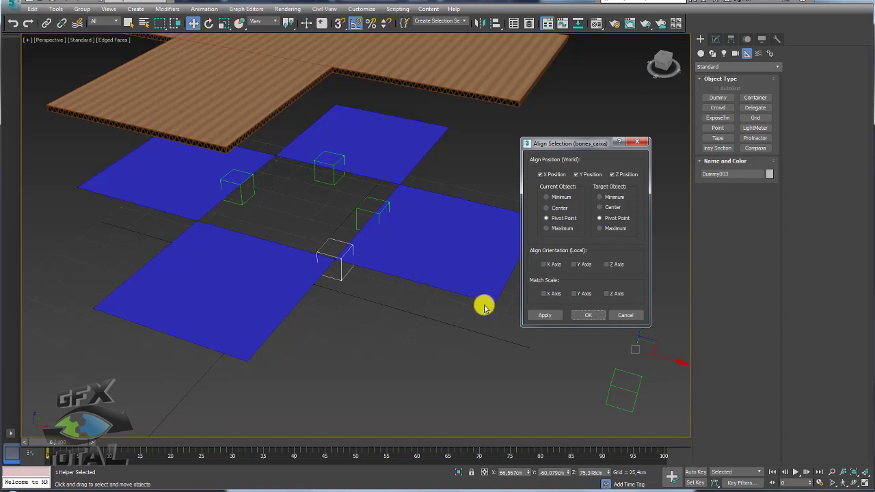
left_click(578, 314)
left_click_drag(385, 273, 297, 256)
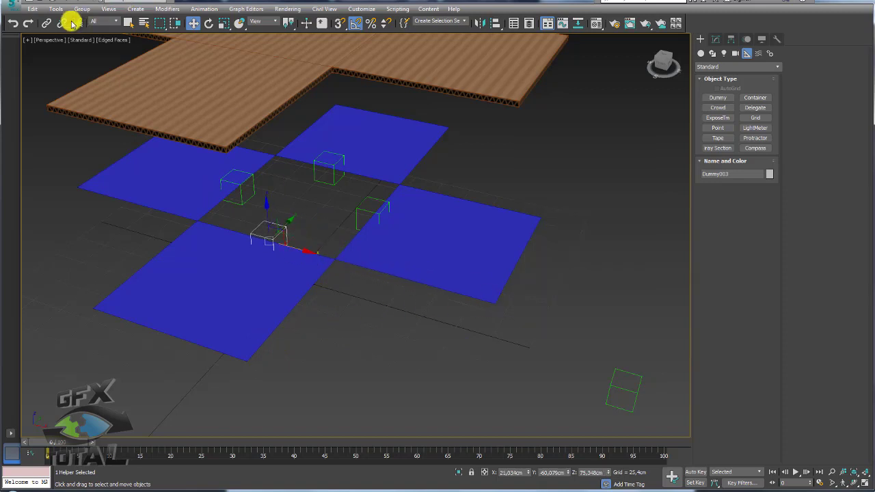
left_click(44, 23)
left_click_drag(225, 271, 273, 231)
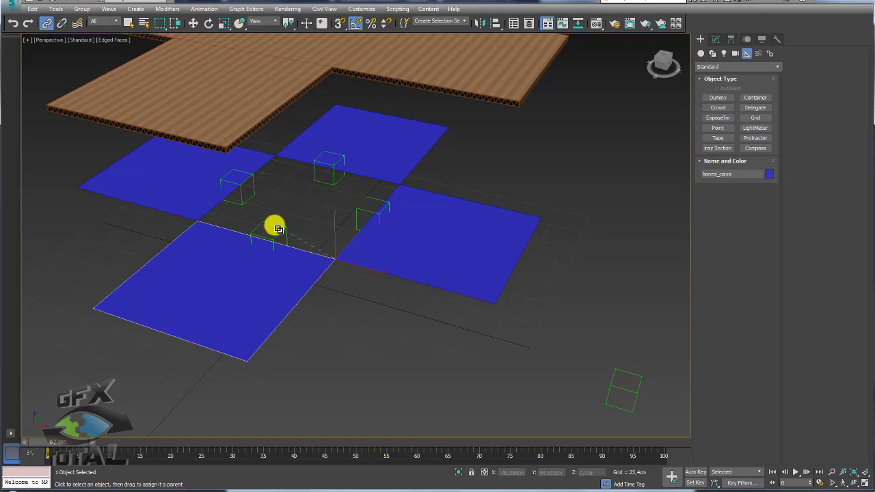
Test-fold the front flap by rotating its dummy, then view the whole box net
left_click(276, 230)
key("e")
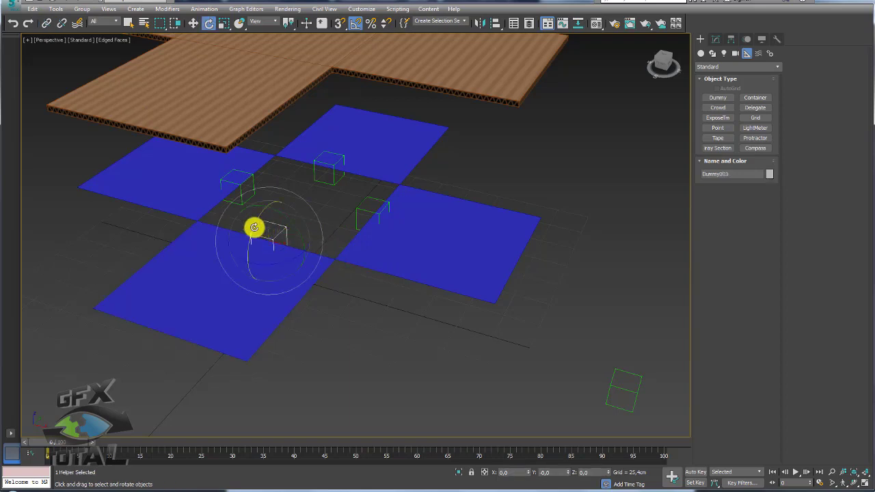
left_click_drag(253, 227, 248, 214)
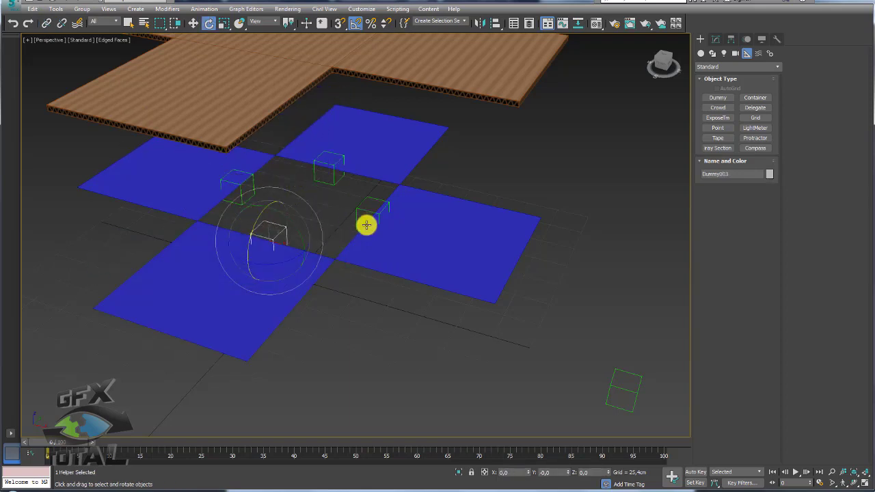
scroll(426, 221, "down", 3)
scroll(447, 230, "down", 2)
mouse_move(448, 230)
middle_mouse_down("alt")
mouse_move(416, 225)
mouse_move(420, 192)
mouse_move(497, 211)
middle_mouse_up("alt")
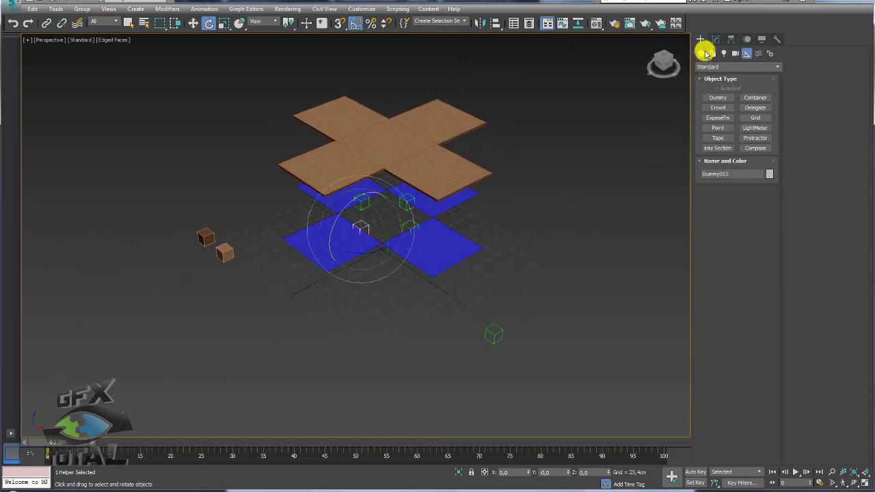
Draw a Circle spline and move it under the middle of the net
left_click(712, 53)
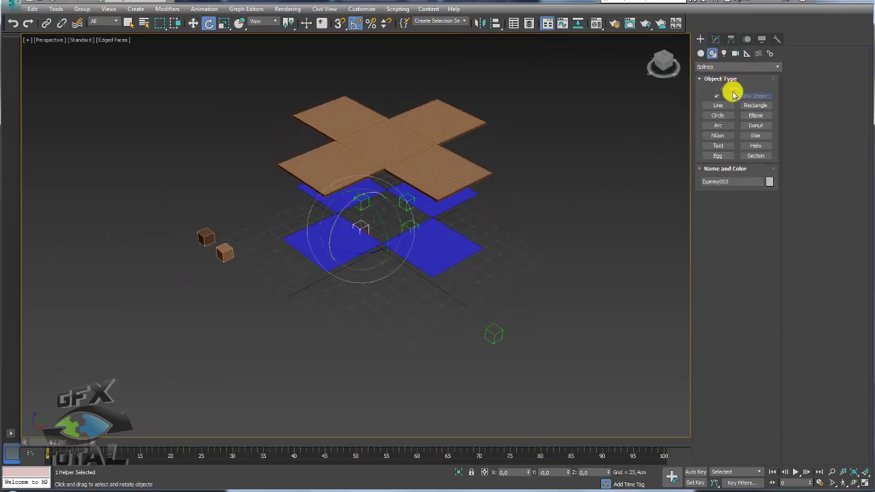
left_click(717, 114)
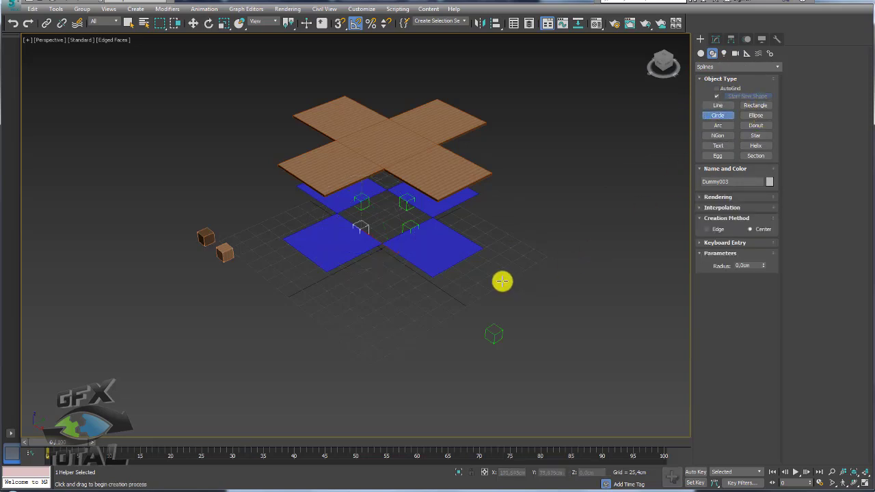
left_click_drag(512, 282, 557, 307)
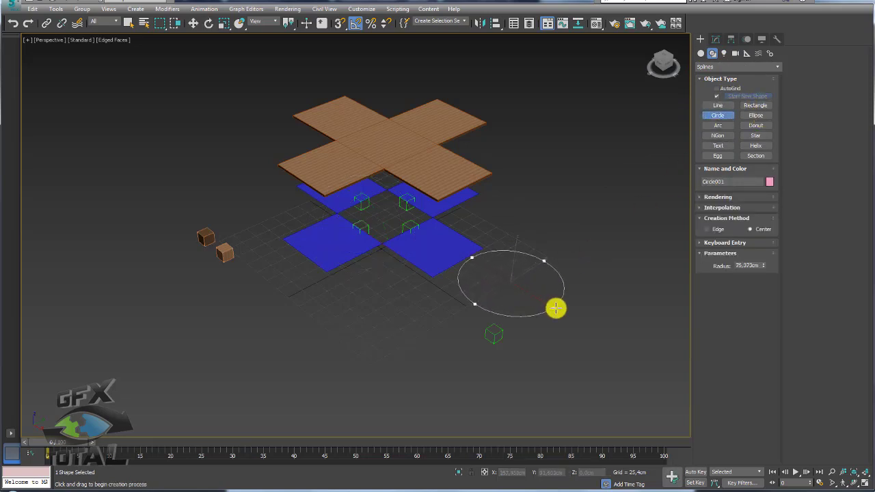
key("e")
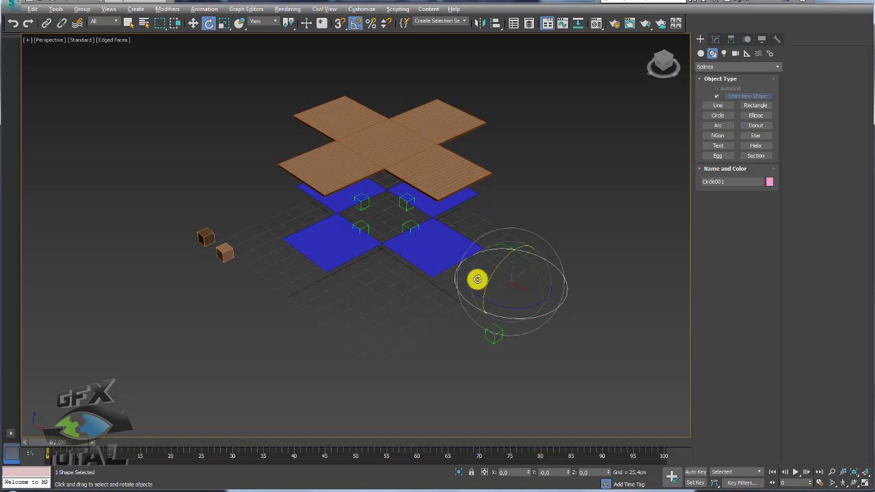
key("w")
left_click_drag(511, 283, 416, 203)
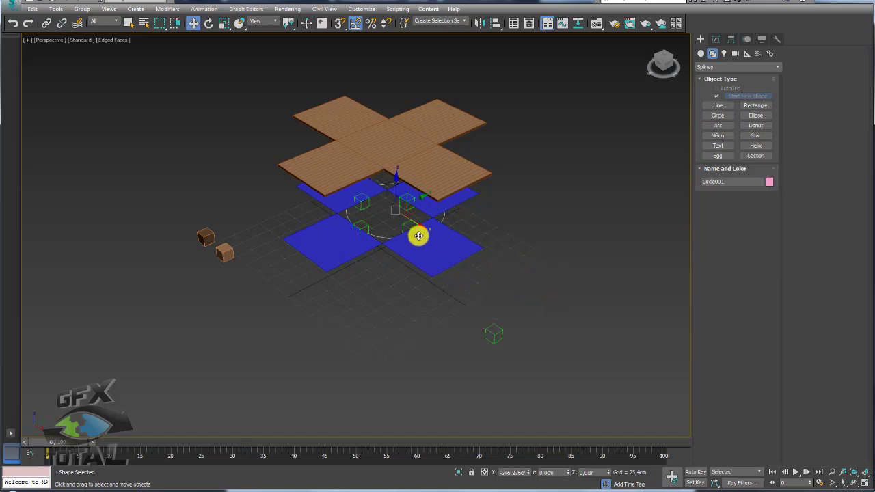
scroll(409, 214, "up", 5)
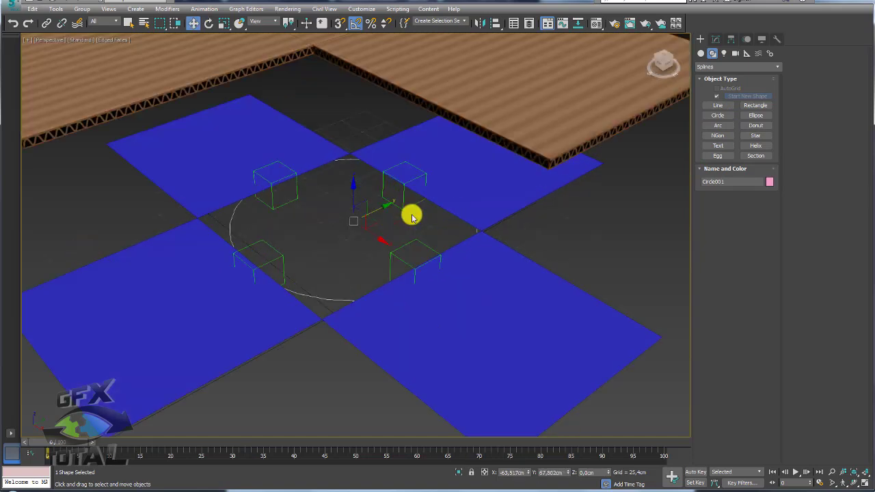
middle_click_drag(358, 220, 353, 221, "alt")
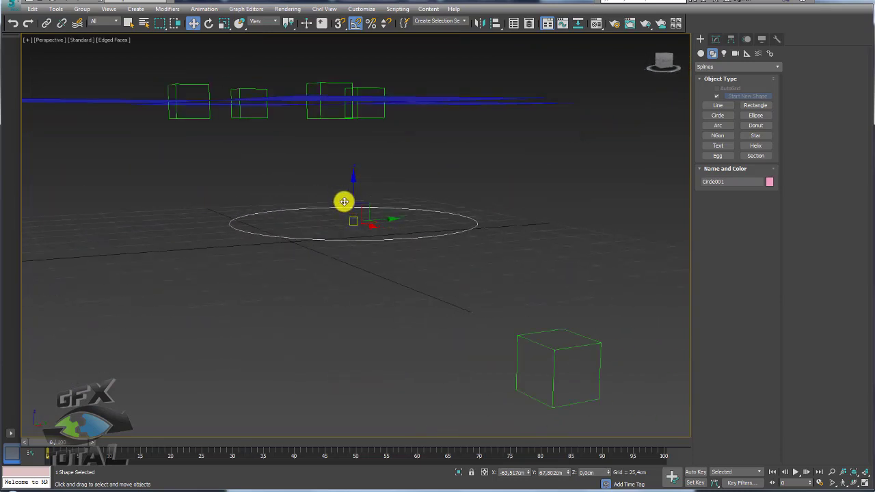
Align the circle to a dummy and centre it between the four dummies
key("alt+a")
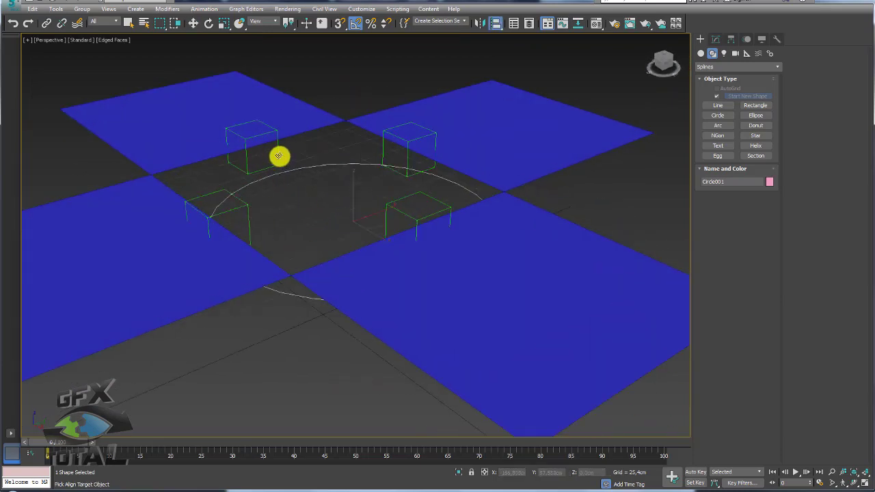
left_click(277, 157)
left_click(582, 311)
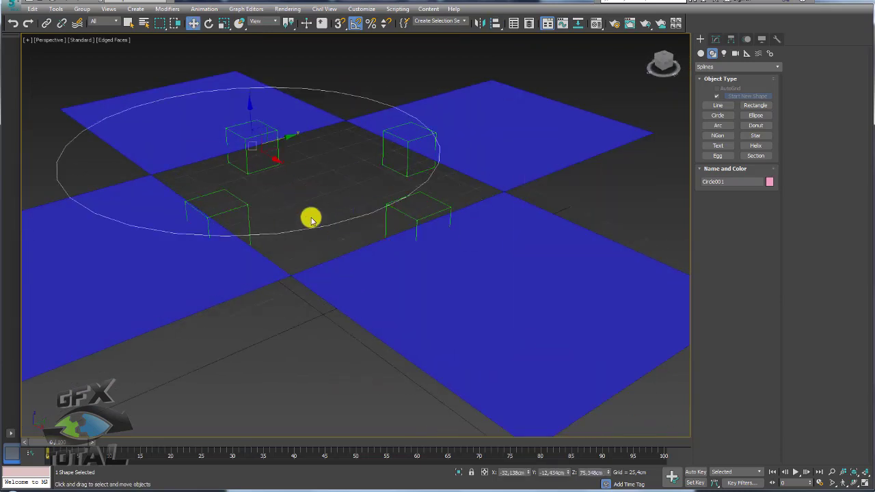
mouse_move(274, 157)
left_mouse_down()
mouse_move(328, 211)
mouse_move(339, 203)
left_mouse_up()
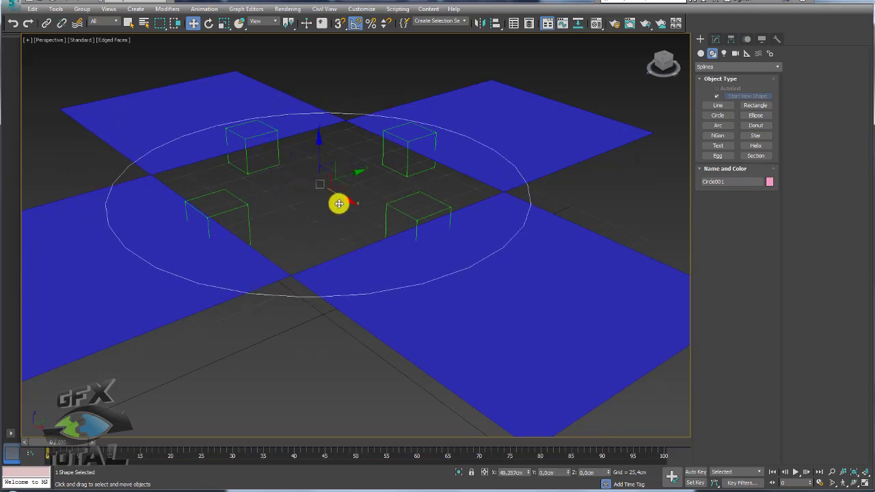
Link all four flap dummies to the circle as their parent
left_click(248, 209)
left_click(260, 170, "ctrl")
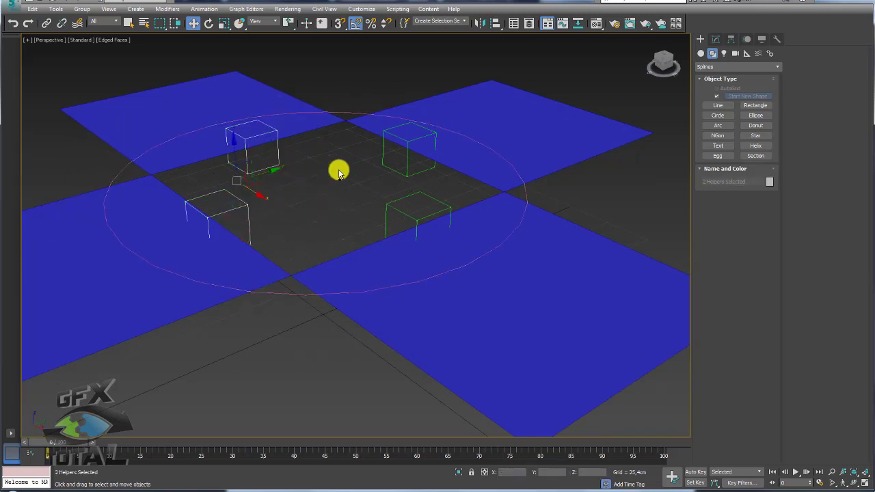
left_click(399, 172, "ctrl")
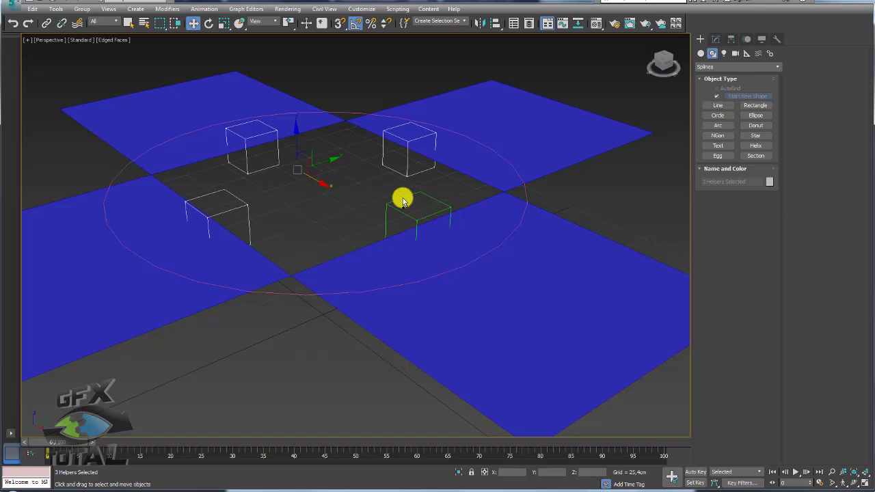
left_click(402, 199, "ctrl")
left_click(46, 23)
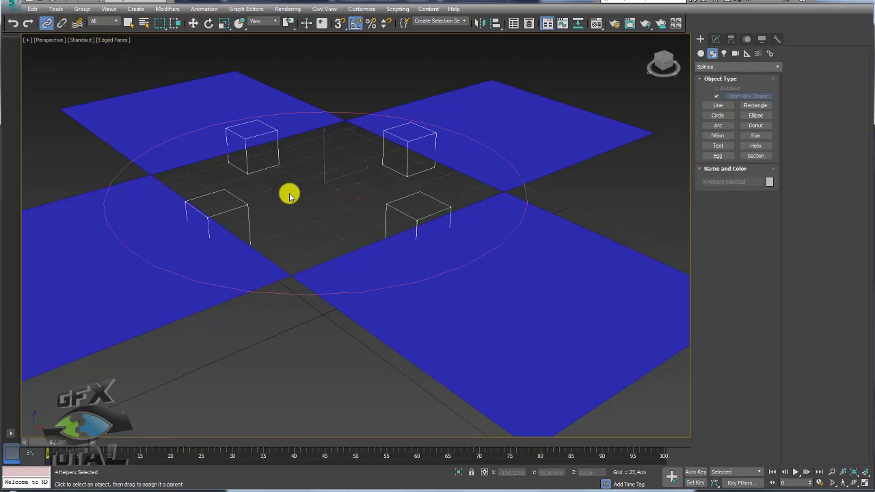
left_click_drag(264, 172, 353, 147)
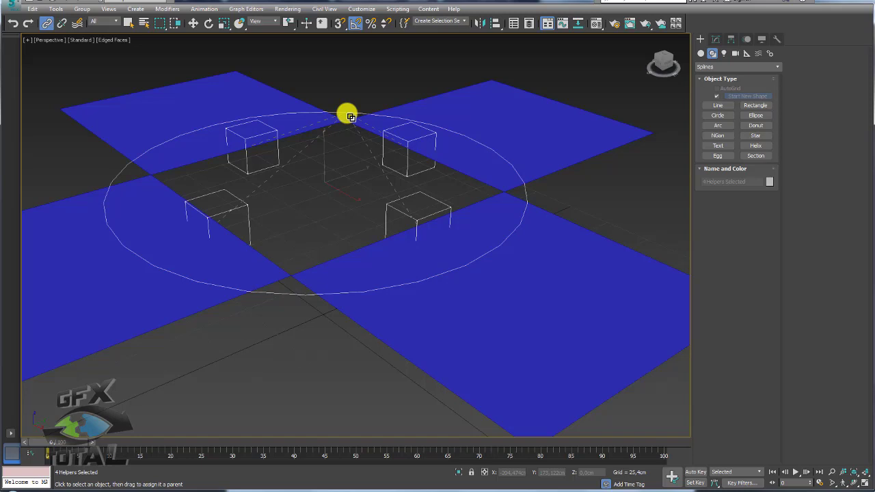
left_click_drag(350, 116, 364, 148)
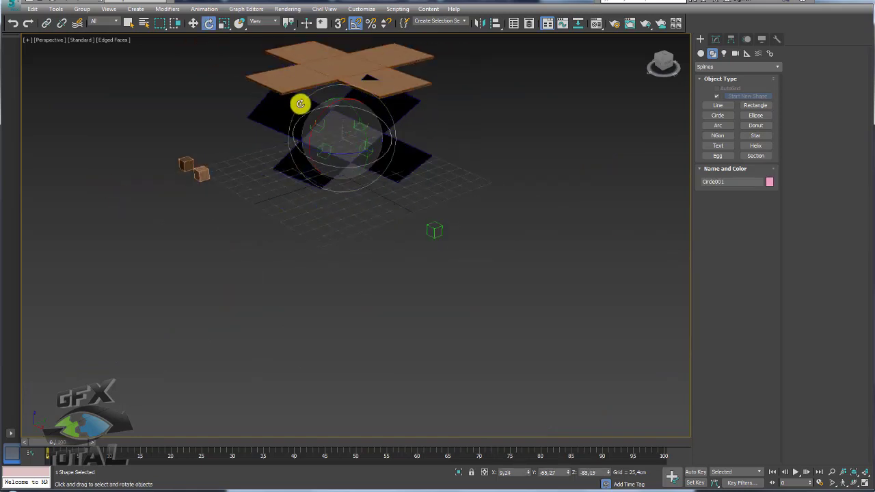
Test-rotate one flap dummy to check the flap tilts, then deselect it
scroll(372, 228, "up", 5)
left_click(517, 185)
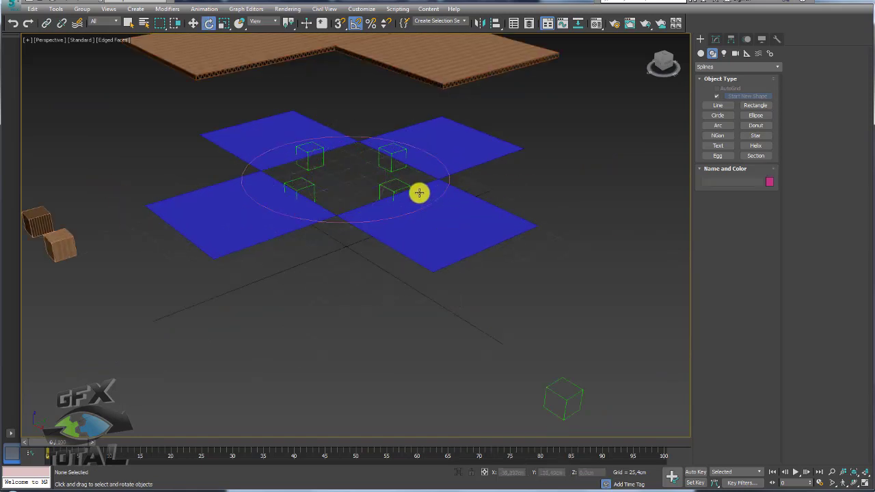
left_click(403, 189)
left_click_drag(415, 190, 415, 157)
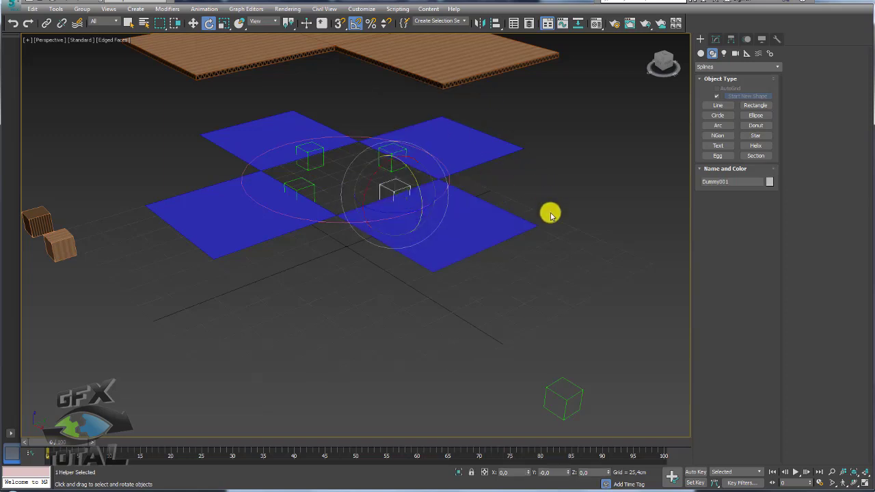
left_click(567, 177)
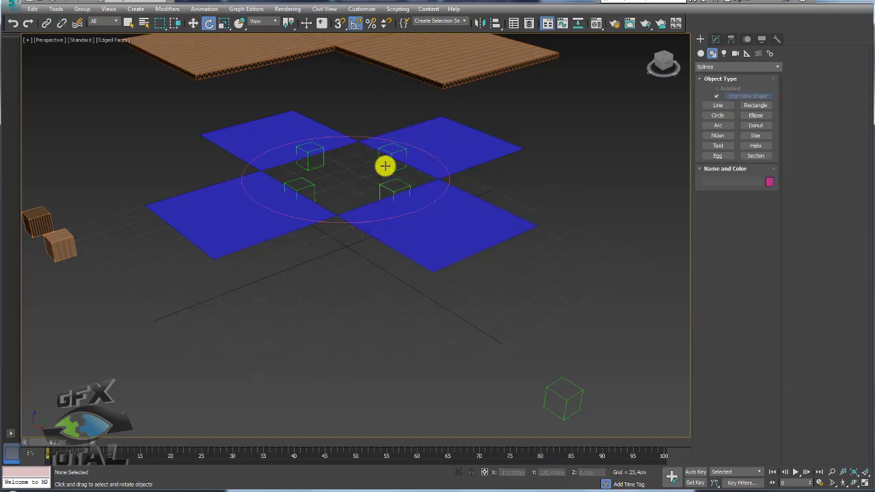
scroll(483, 153, "down", 3)
Lower the wooden caixa net along Z onto the blue flap planes and show its Editable Poly stack
left_click(444, 109)
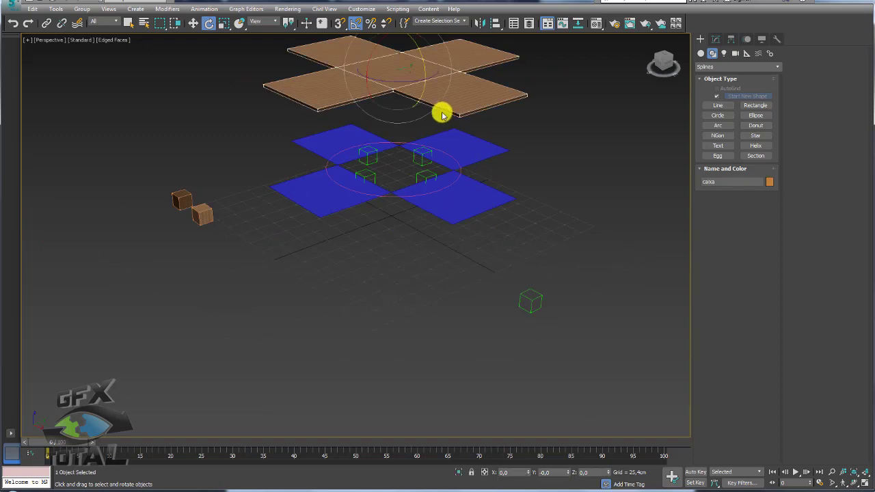
middle_click_drag(442, 111, 430, 141, "alt")
key("w")
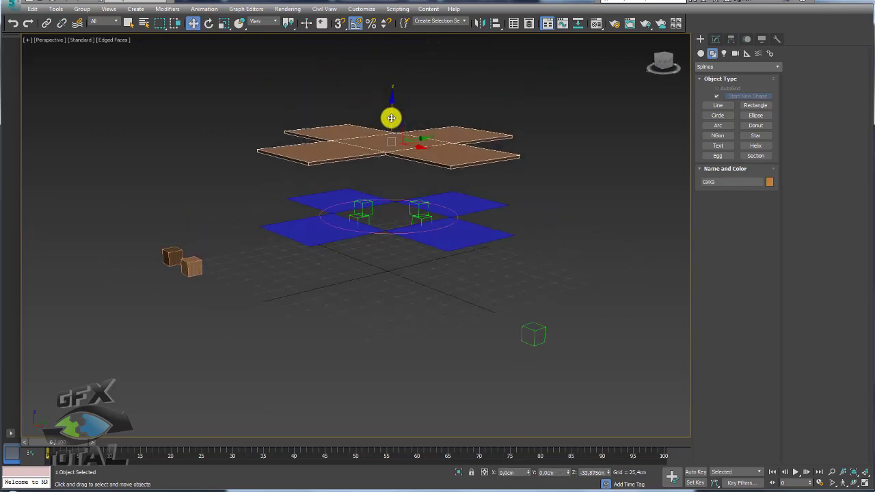
left_click_drag(400, 93, 387, 179)
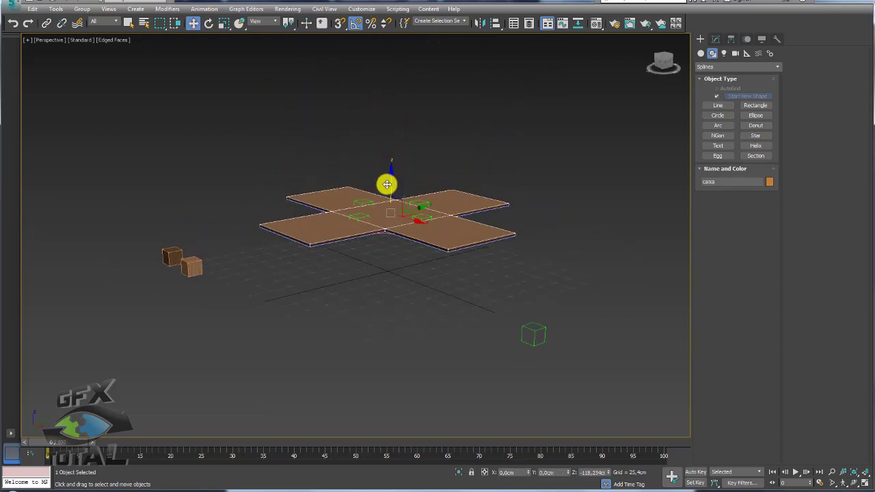
scroll(376, 189, "up", 5)
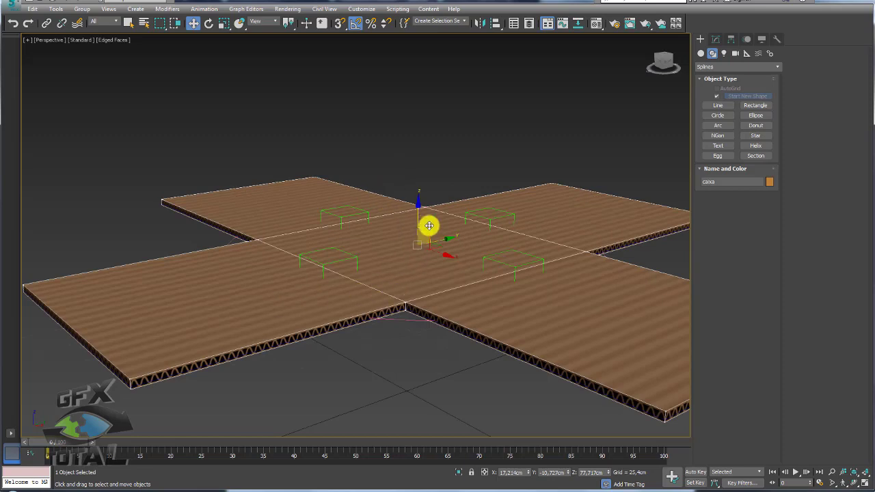
left_click_drag(419, 217, 416, 224)
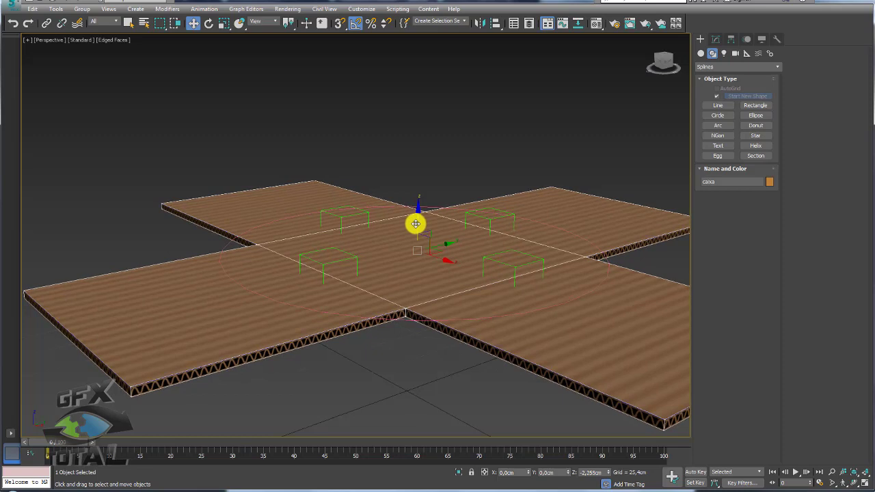
left_click_drag(415, 224, 416, 223)
mouse_move(443, 281)
middle_mouse_down("alt")
mouse_move(439, 264)
mouse_move(440, 288)
middle_mouse_up("alt")
scroll(440, 288, "down", 5)
middle_click_drag(480, 244, 410, 249)
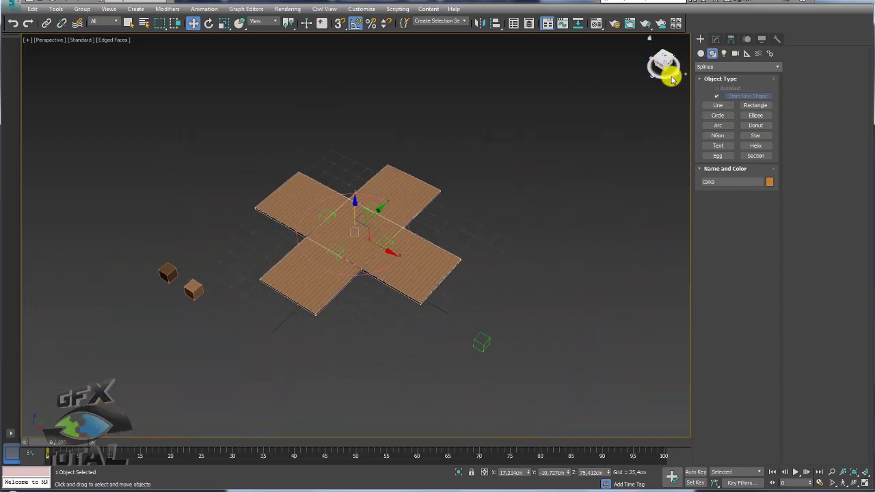
left_click(716, 40)
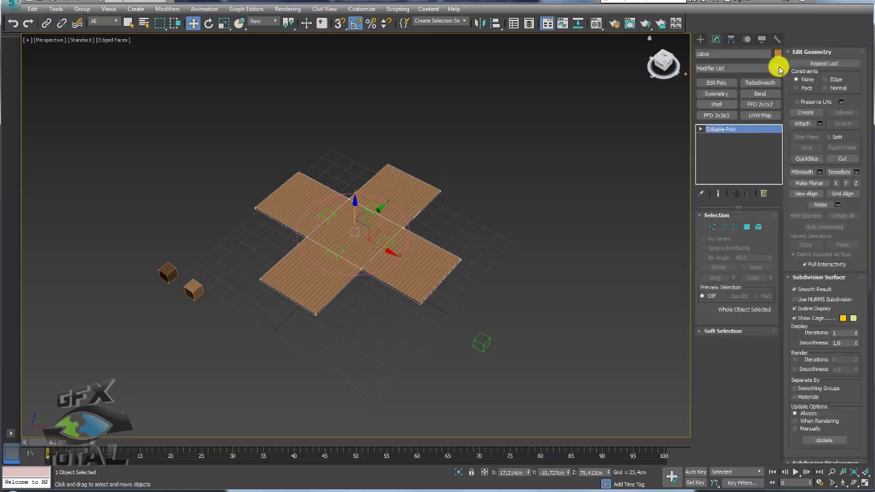
Add a Skin Wrap modifier from the Modifier List to the caixa net
left_click(779, 69)
left_click_drag(778, 94, 780, 262)
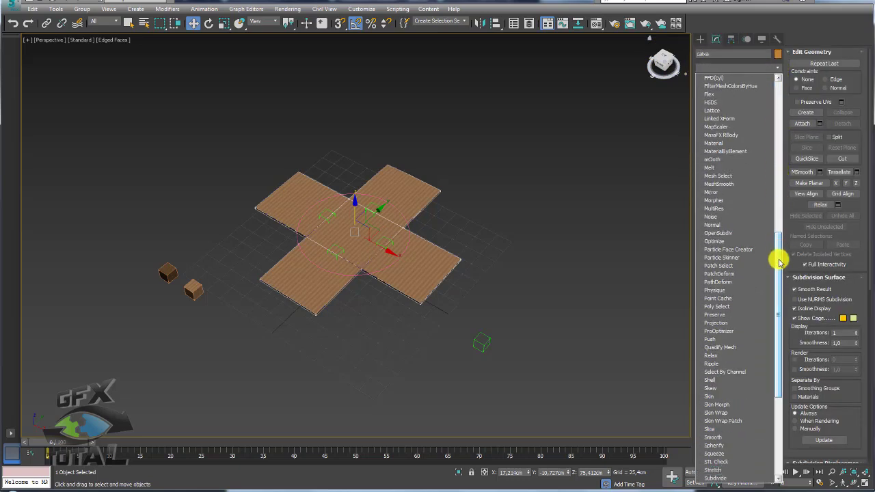
scroll(735, 293, "up", 1)
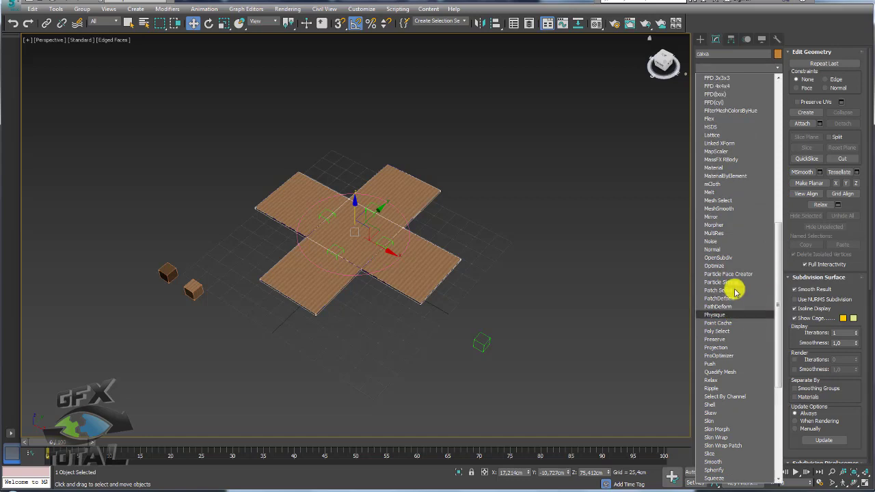
scroll(735, 292, "down", 2)
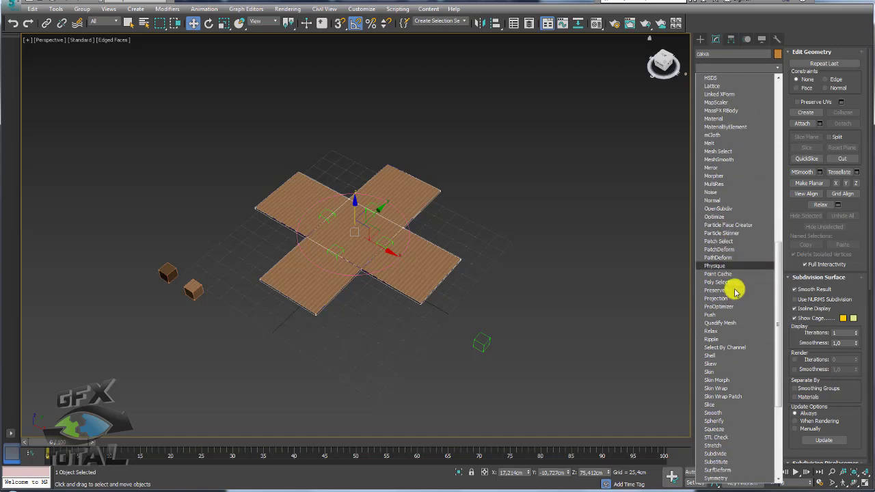
scroll(736, 293, "down", 1)
scroll(735, 289, "down", 2)
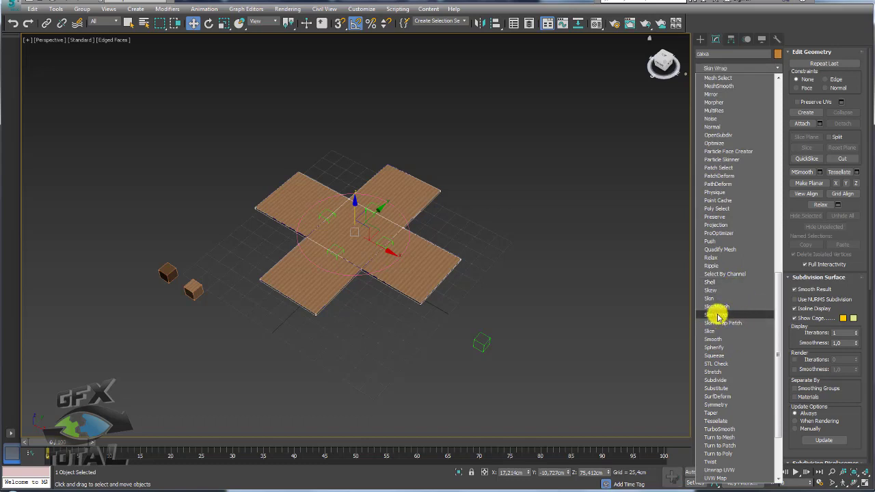
left_click(718, 315)
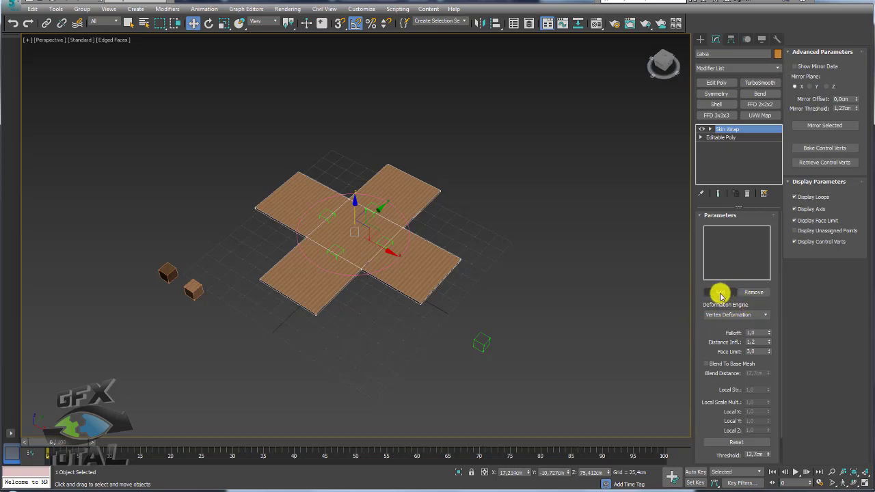
Add the bones_caixa flap planes as Skin Wrap control objects
left_click(722, 292)
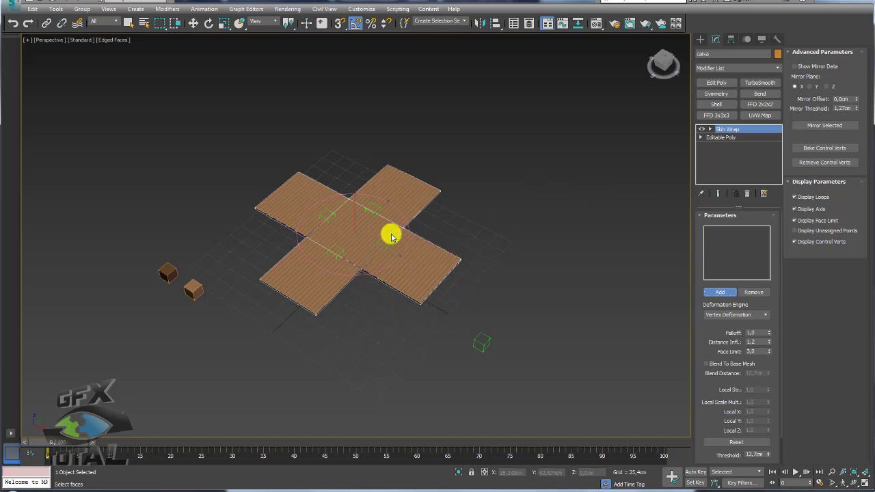
left_click(431, 266)
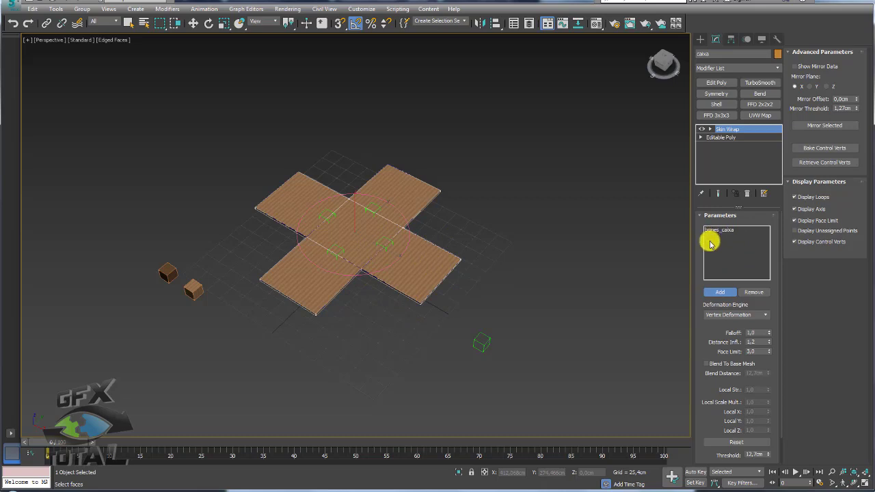
left_click(409, 188)
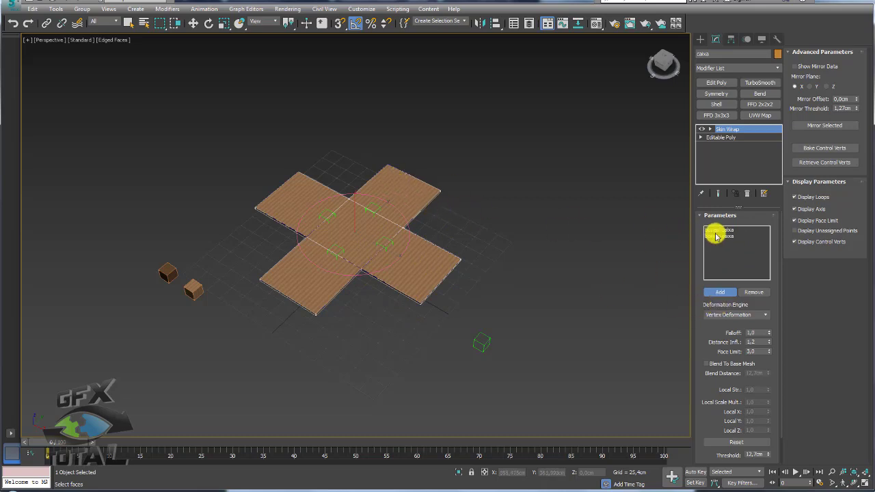
left_click(308, 194)
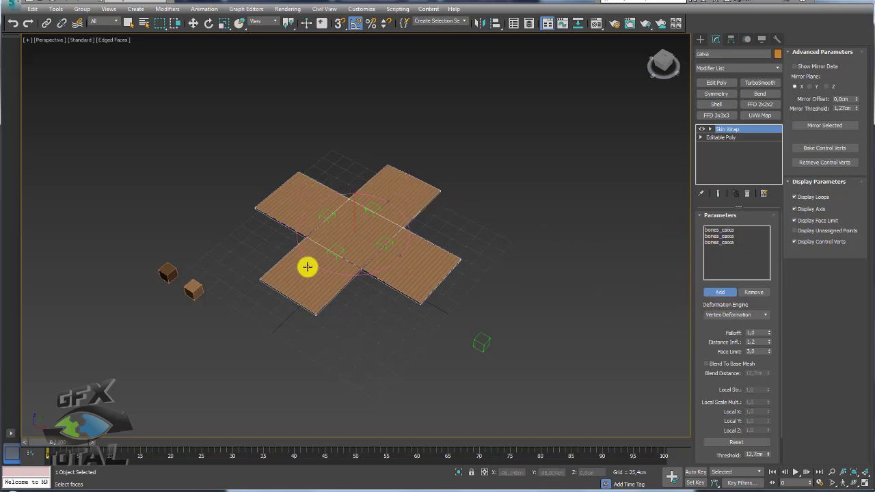
right_click(366, 238)
right_click(371, 221)
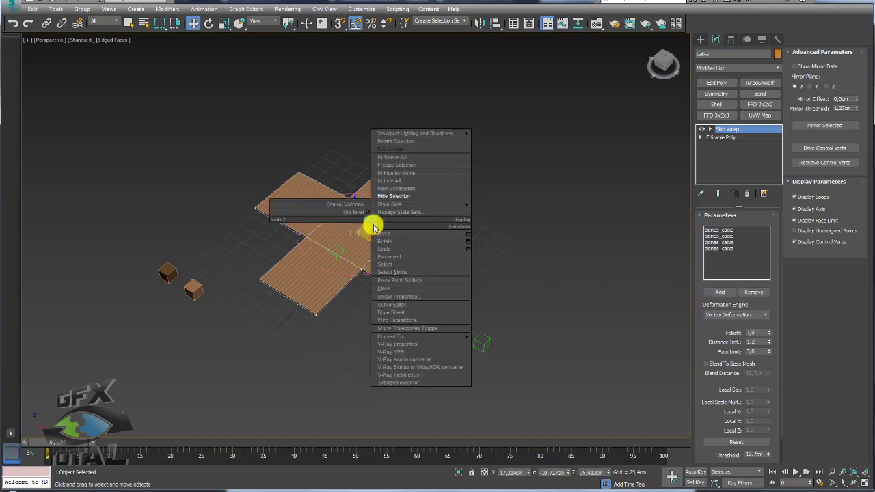
left_click(383, 171)
left_click(724, 293)
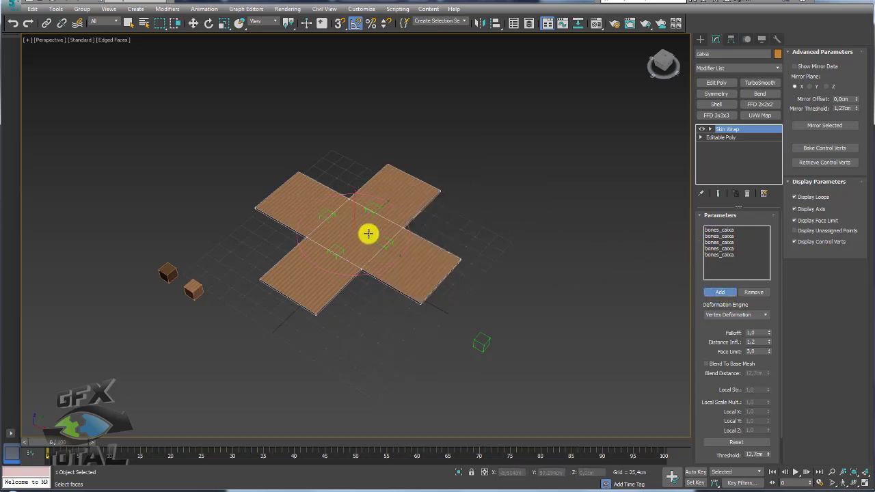
right_click(469, 226)
Orbit around the net and select the right flap's dummy
scroll(566, 253, "up", 2)
scroll(574, 258, "up", 2)
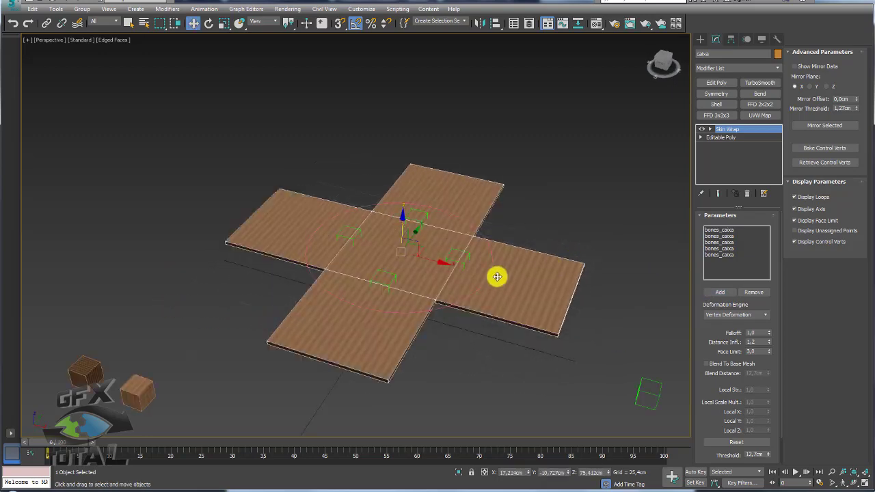
mouse_move(497, 276)
middle_mouse_down("alt")
mouse_move(463, 233)
mouse_move(485, 269)
mouse_move(462, 299)
middle_mouse_up("alt")
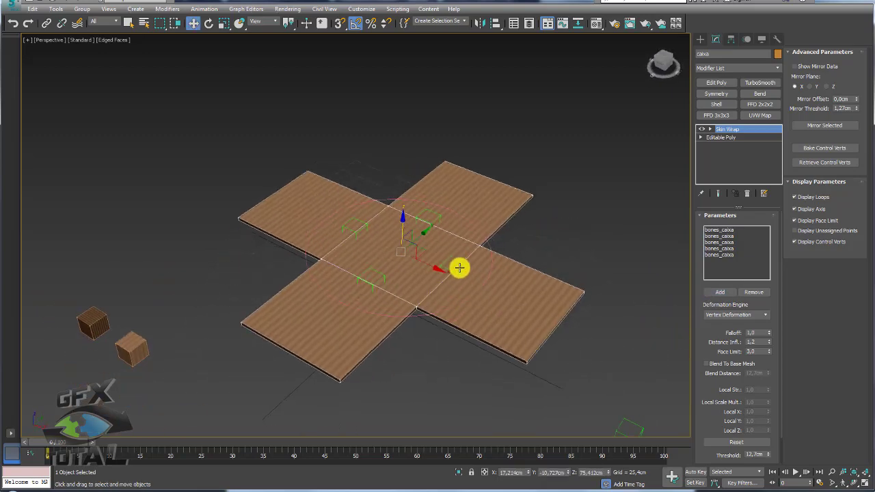
left_click(459, 268)
Test-fold the right flap with its dummy, then undo the rotation
key("e")
left_click_drag(480, 260, 442, 230)
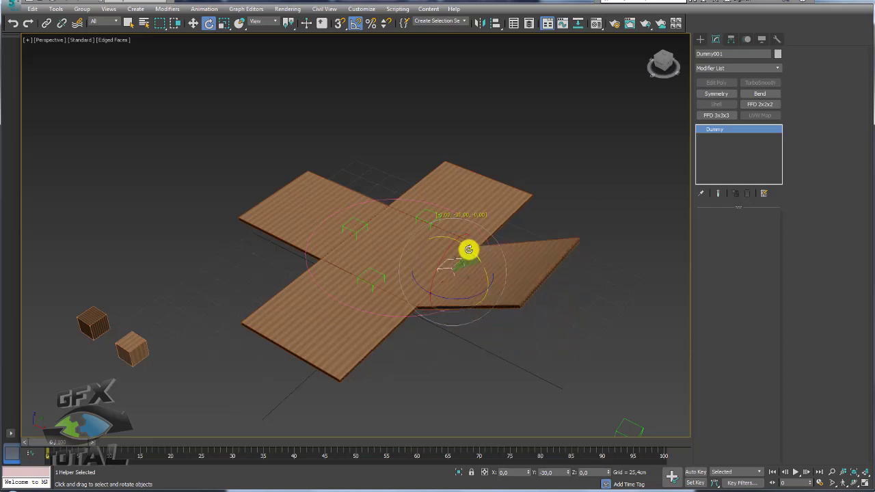
key("ctrl+z")
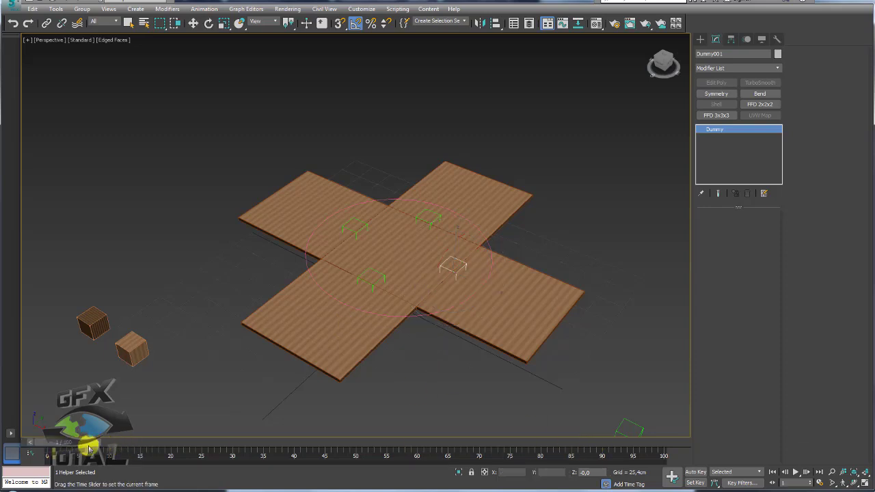
At frame 13 with Auto Key on, rotate the right flap upright
left_click_drag(68, 442, 156, 444)
key("e")
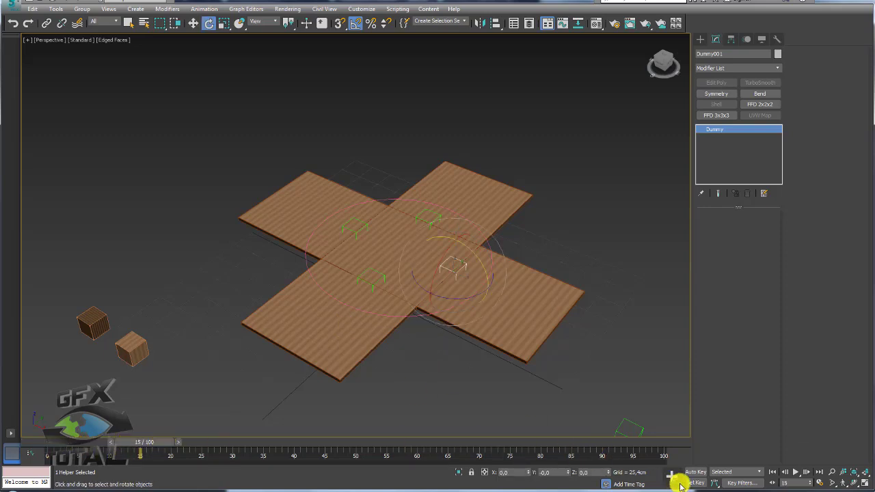
left_click(695, 471)
mouse_move(479, 271)
left_mouse_down()
mouse_move(475, 249)
mouse_move(452, 230)
left_mouse_up()
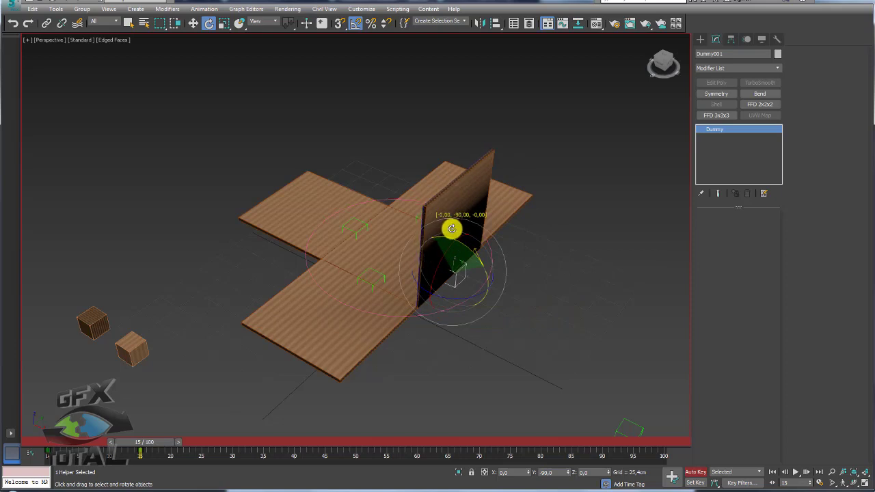
Fold the left, front and last flaps upright via their dummies to close the box
left_click(363, 223)
left_click_drag(375, 221, 406, 252)
left_click(472, 389)
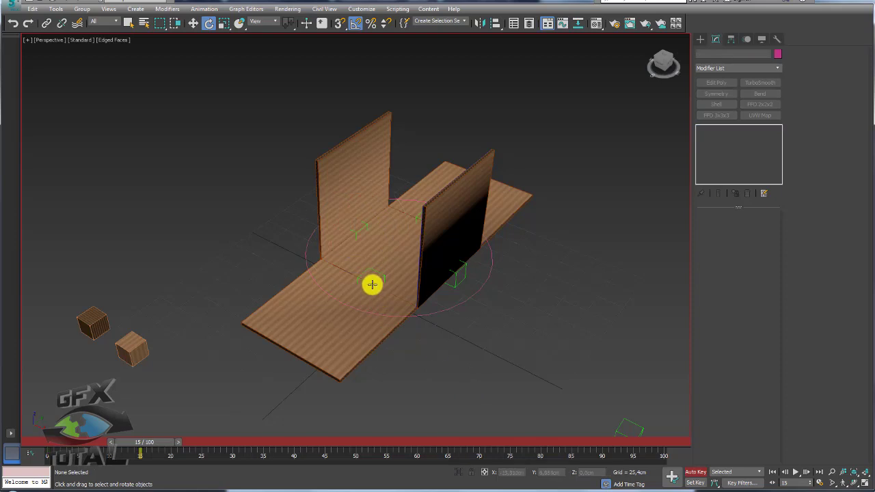
left_click(365, 275)
left_click_drag(366, 276, 385, 243)
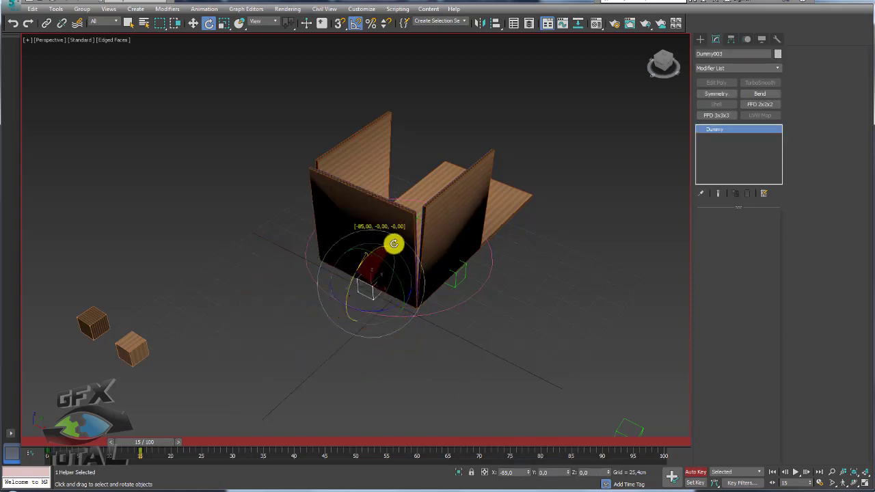
middle_click_drag(451, 192, 443, 212, "alt")
left_click(436, 194)
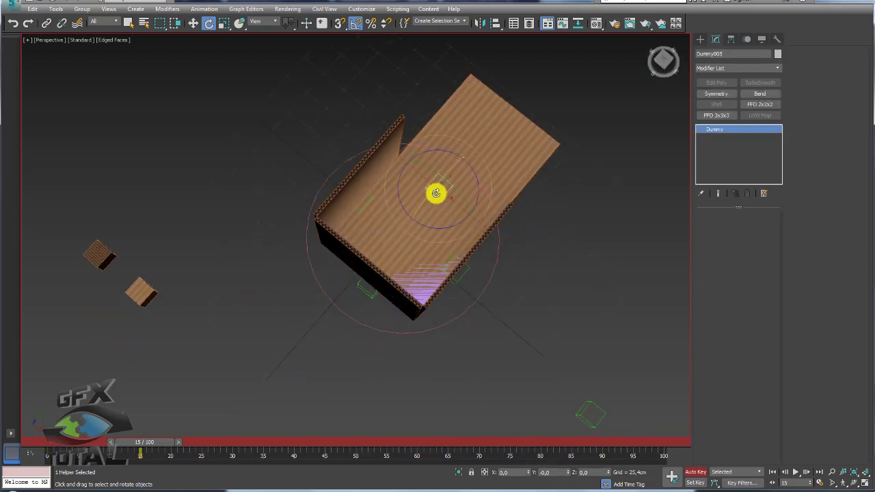
left_click_drag(435, 185, 413, 217)
Orbit and zoom around the folded box to inspect it, including the underside
mouse_move(412, 216)
middle_mouse_down("alt")
mouse_move(454, 259)
mouse_move(438, 199)
mouse_move(417, 308)
middle_mouse_up("alt")
left_click(233, 330)
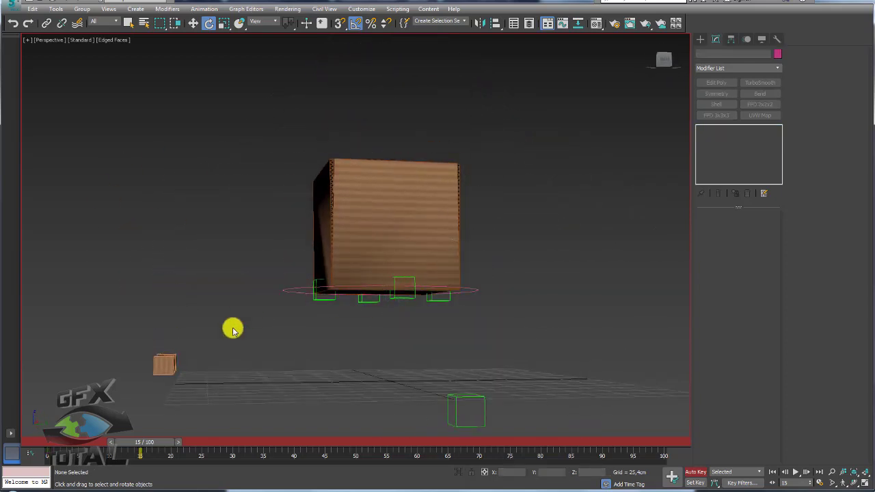
middle_click_drag(365, 203, 389, 224, "alt")
scroll(389, 228, "up", 4)
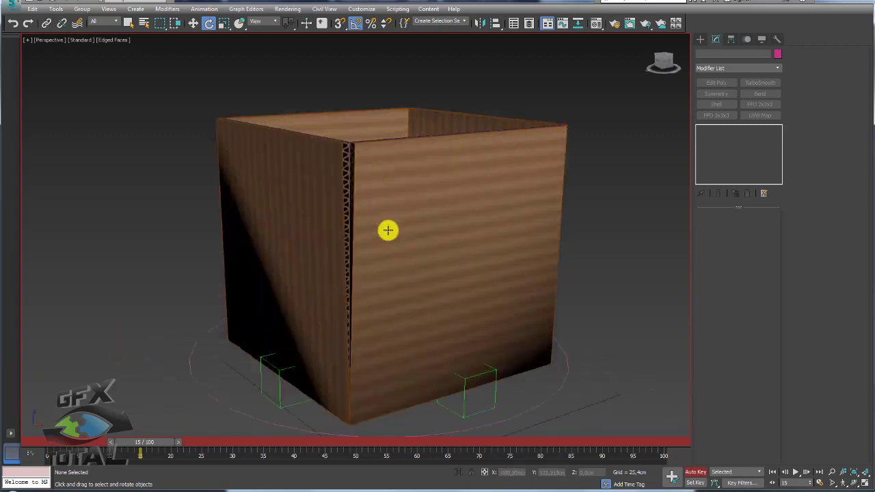
scroll(360, 360, "up", 3)
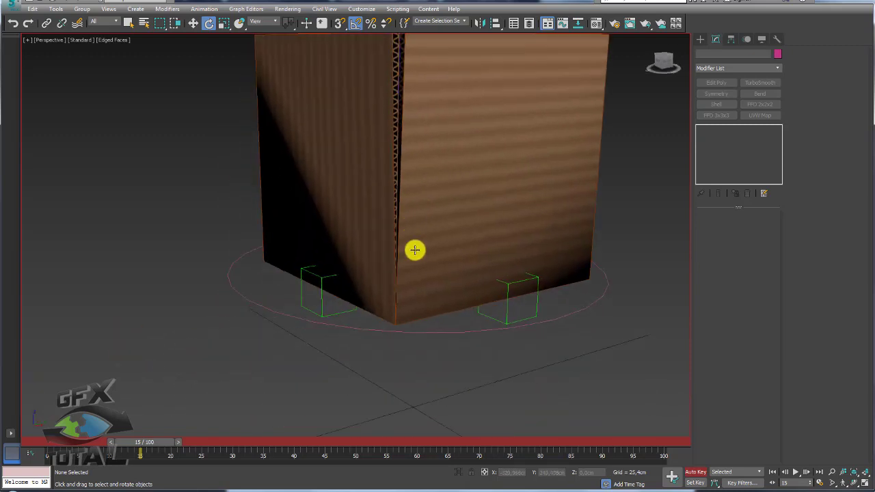
scroll(414, 250, "up", 3)
scroll(397, 335, "up", 3)
scroll(377, 340, "down", 3)
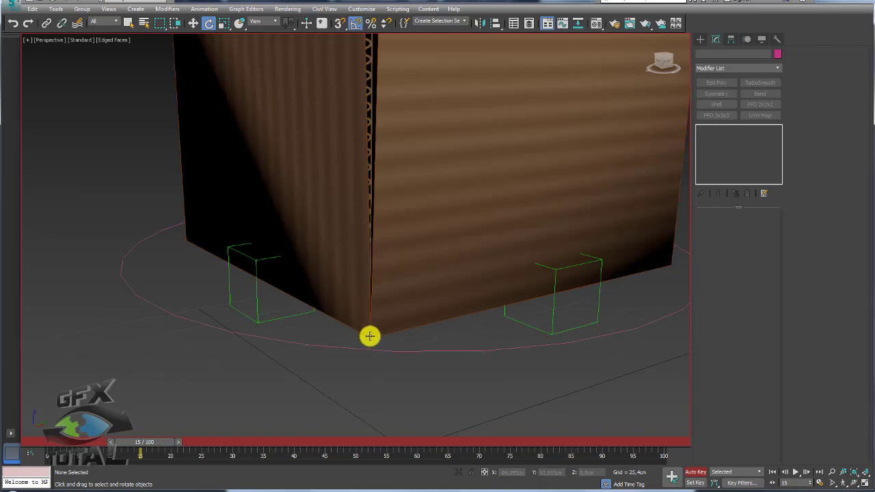
mouse_move(369, 336)
middle_mouse_down("alt")
mouse_move(352, 291)
mouse_move(233, 110)
mouse_move(404, 174)
mouse_move(369, 285)
middle_mouse_up("alt")
scroll(256, 124, "down", 5)
Scrub the time slider back to frame 0 so the box unfolds flat
left_click_drag(145, 442, 48, 445)
key("e")
middle_click_drag(365, 250, 326, 240, "alt")
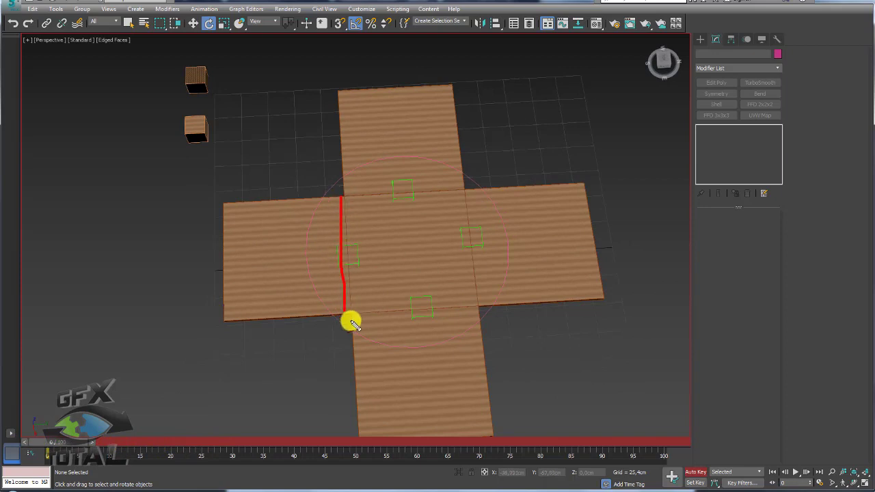
mouse_move(348, 217)
left_mouse_down()
mouse_move(354, 314)
mouse_move(476, 309)
left_mouse_up()
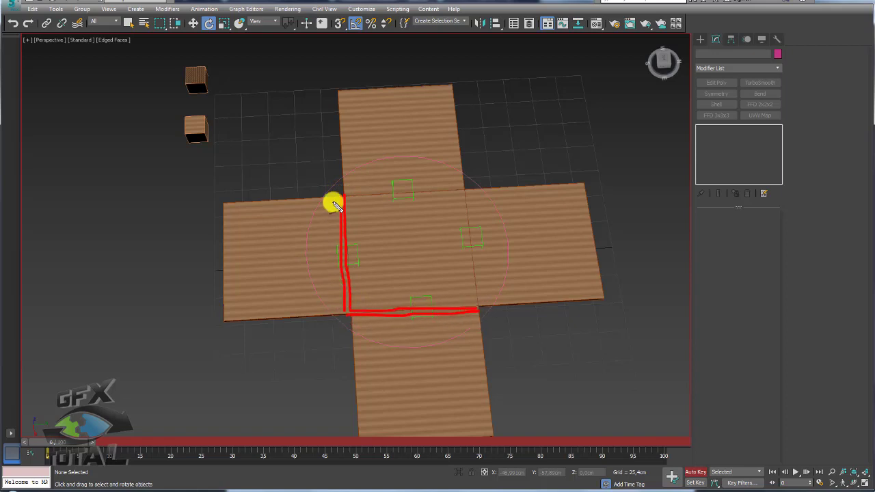
key("Escape")
Orbit the view around the flat cross-shaped net from above and a low angle
middle_click_drag(451, 228, 455, 257, "alt")
scroll(437, 225, "down", 4)
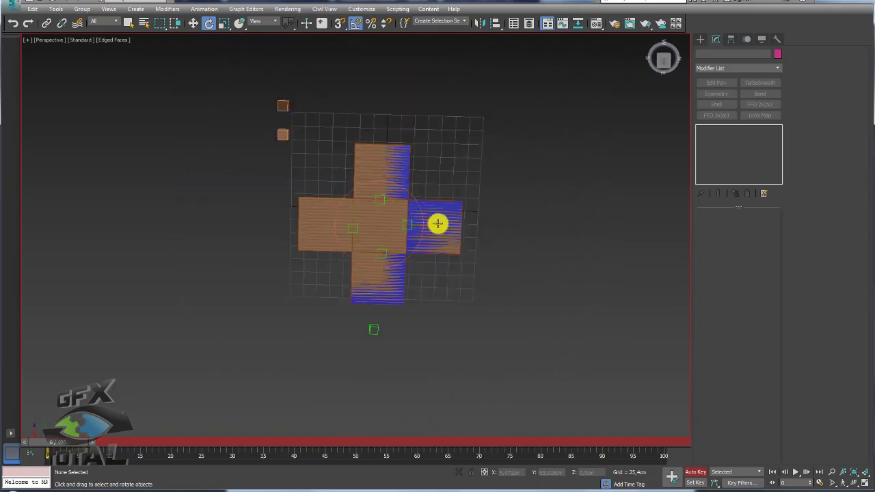
middle_click_drag(509, 320, 486, 294, "alt")
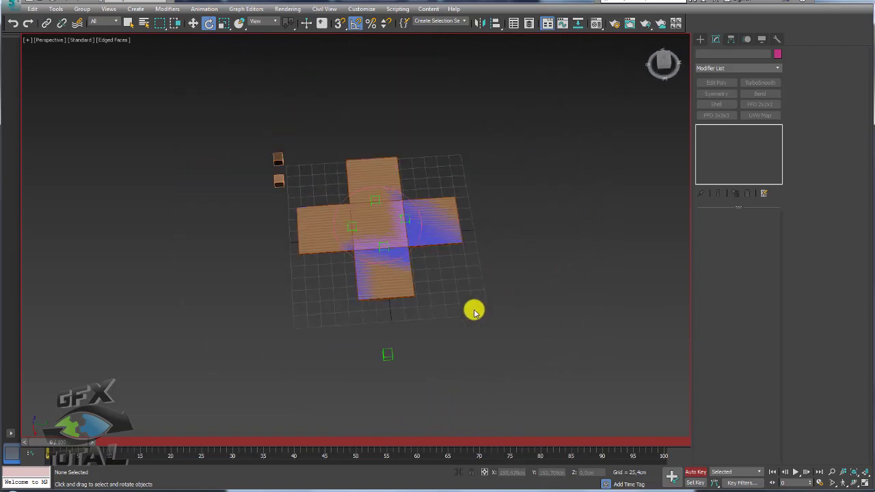
middle_click_drag(468, 328, 506, 326, "alt")
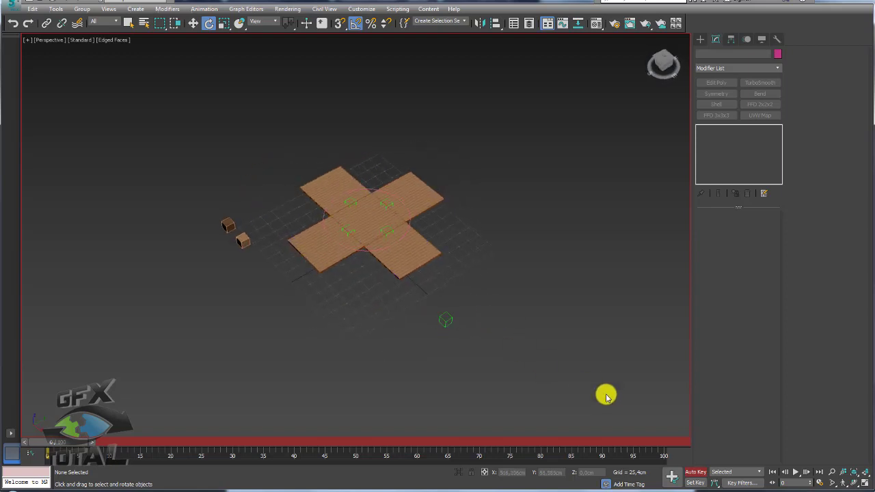
Turn off Auto Key and move all objects far left of the grid
left_click(696, 472)
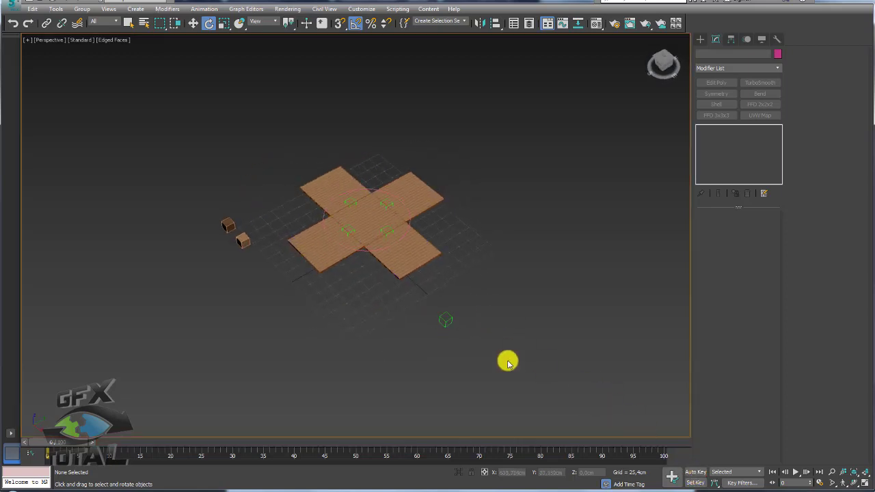
middle_click_drag(508, 361, 492, 379, "alt")
key("ctrl+a")
key("w")
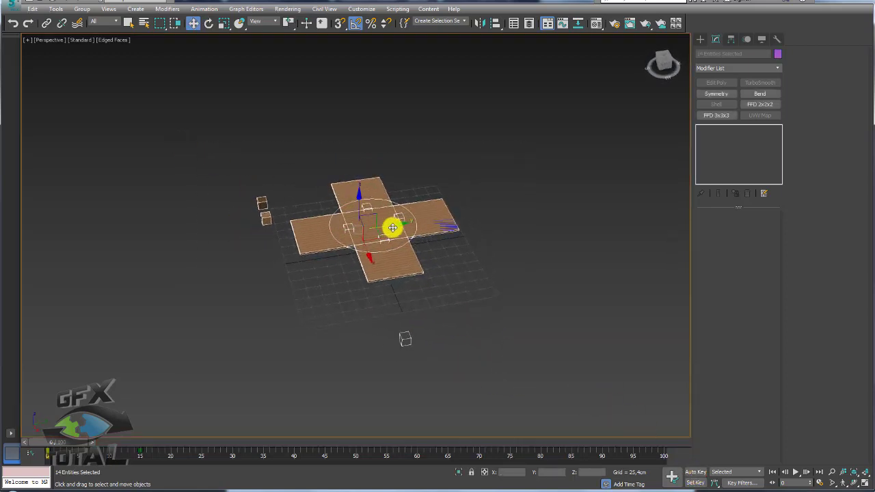
left_click_drag(391, 229, 123, 244)
mouse_move(240, 246)
middle_mouse_down()
mouse_move(281, 255)
mouse_move(242, 249)
middle_mouse_up()
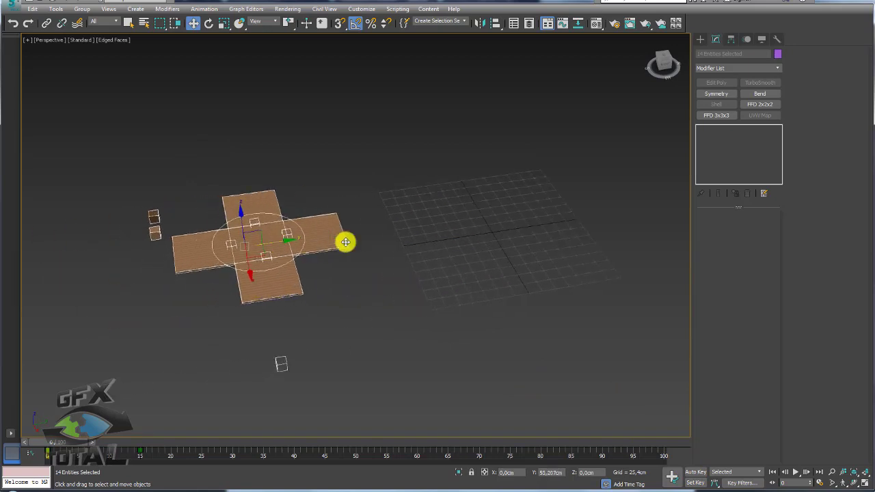
left_click(488, 252)
mouse_move(488, 252)
middle_mouse_down("alt")
mouse_move(362, 234)
mouse_move(383, 260)
middle_mouse_up("alt")
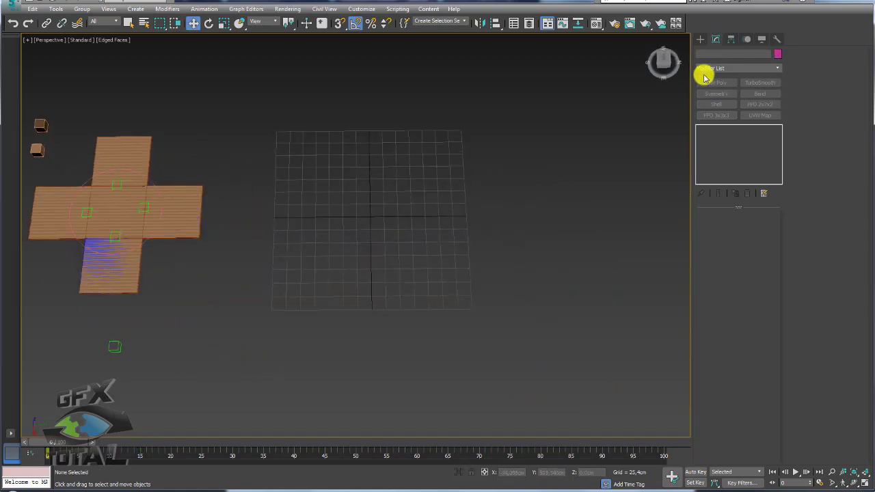
Draw a Standard Primitives Plane over the grid with Length and Width Segs of 1
left_click(700, 39)
left_click(713, 53)
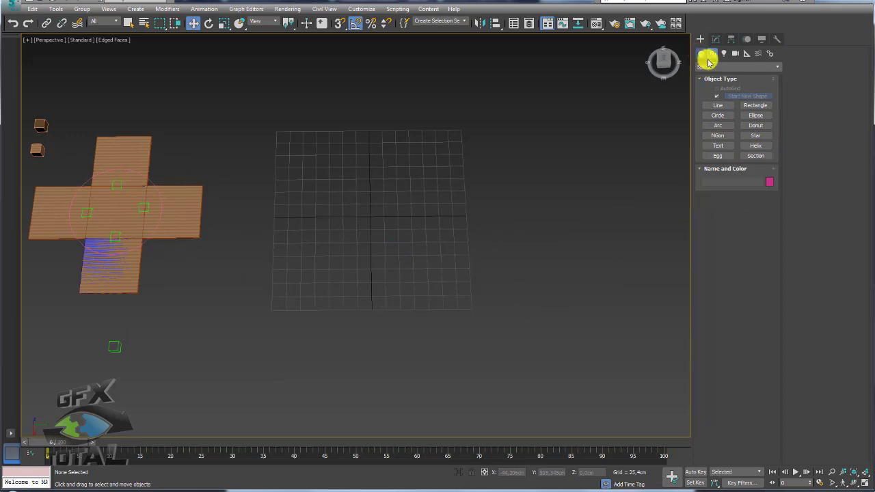
left_click(700, 54)
left_click(754, 138)
left_click_drag(369, 213, 431, 316)
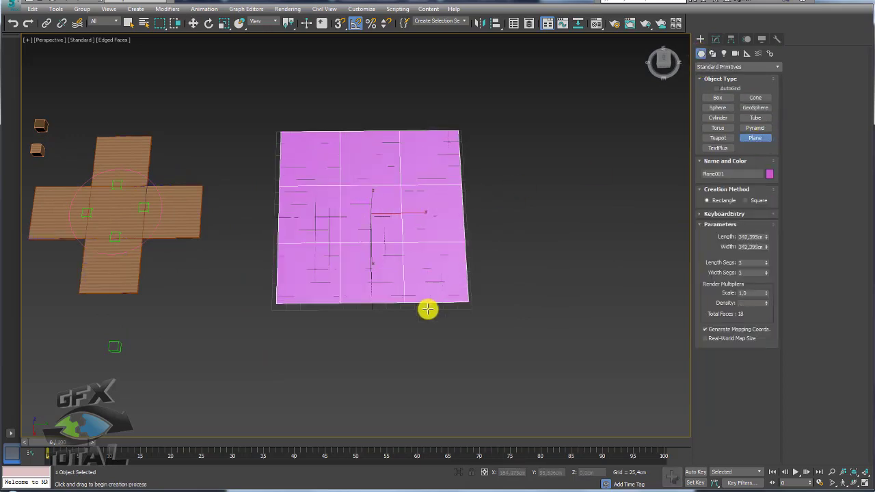
left_click_drag(766, 272, 766, 268)
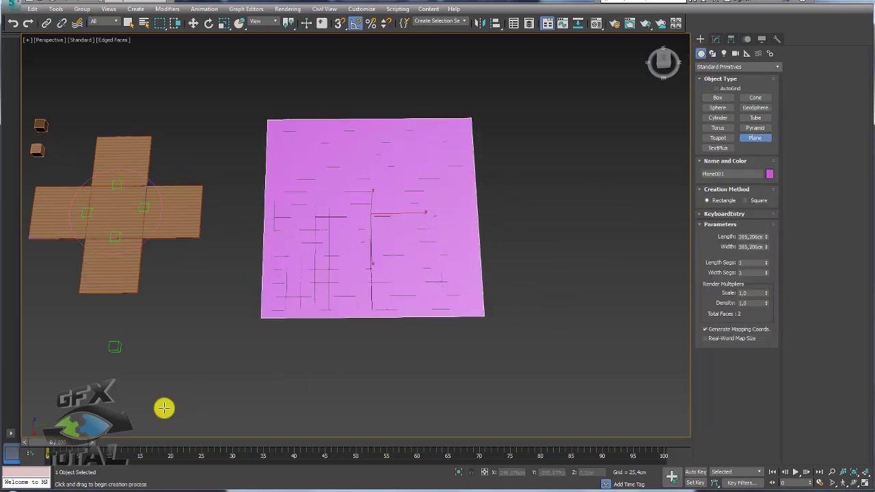
left_click(34, 490)
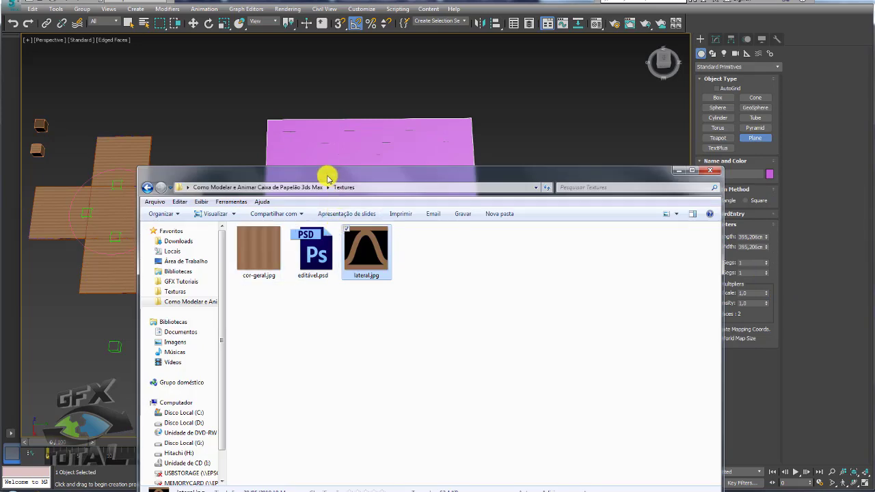
Drag molde_caixa.png from the References folder onto the plane as its texture
left_click_drag(328, 178, 388, 188)
left_click(383, 202)
double_click(320, 255)
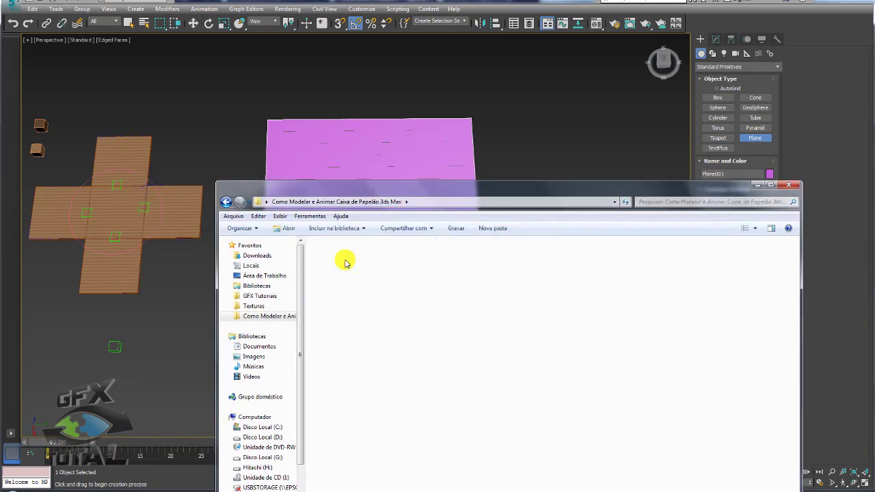
left_click_drag(445, 266, 420, 157)
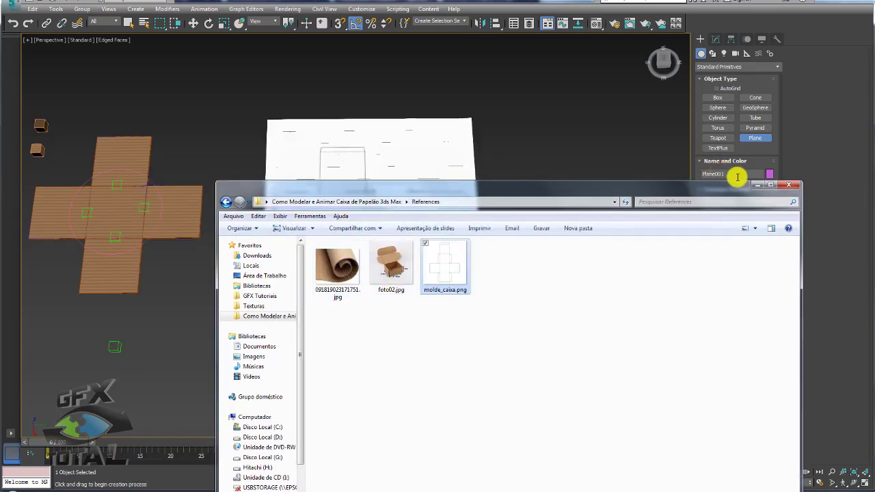
left_click(758, 186)
Orbit to a near top-down view of the textured template and bring up the plane's quad menu
mouse_move(394, 205)
middle_mouse_down("alt")
mouse_move(373, 247)
mouse_move(326, 168)
middle_mouse_up("alt")
mouse_move(365, 223)
middle_mouse_down("alt")
mouse_move(365, 293)
mouse_move(355, 246)
mouse_move(396, 229)
middle_mouse_up("alt")
key("w")
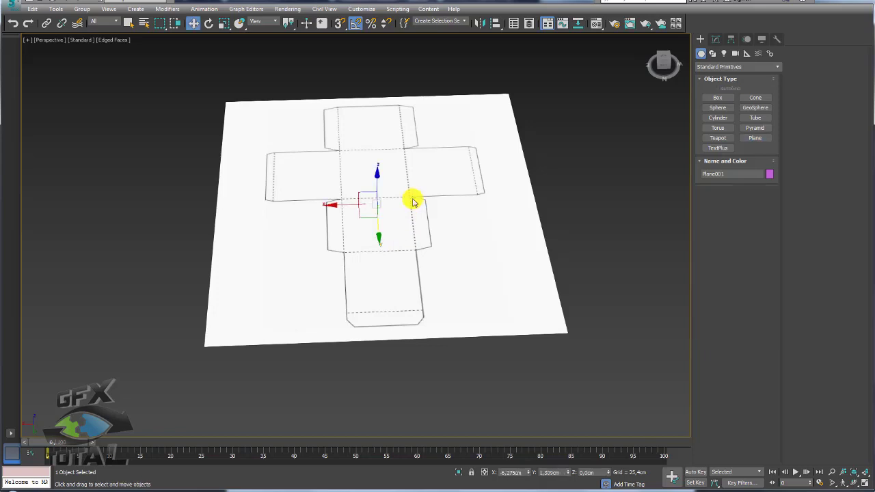
right_click(412, 195)
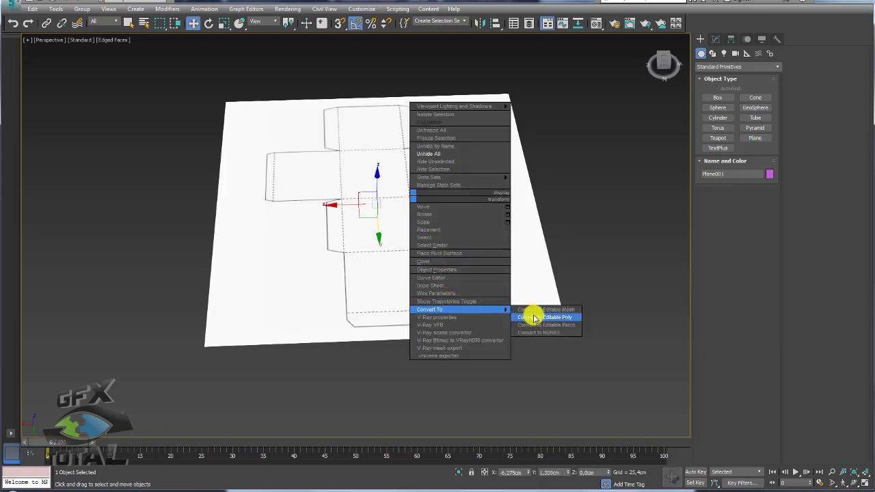
Convert the textured plane to an Editable Poly and display the Modeling ribbon's polygon tools
left_click(536, 315)
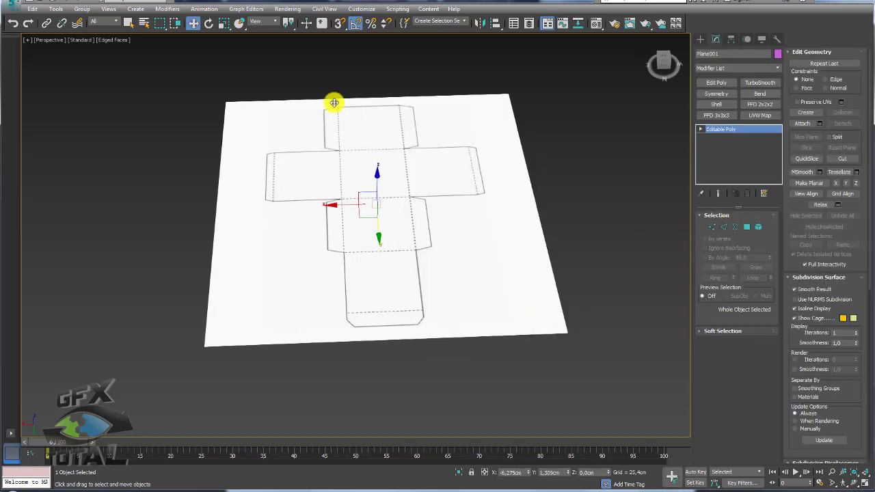
left_click(559, 24)
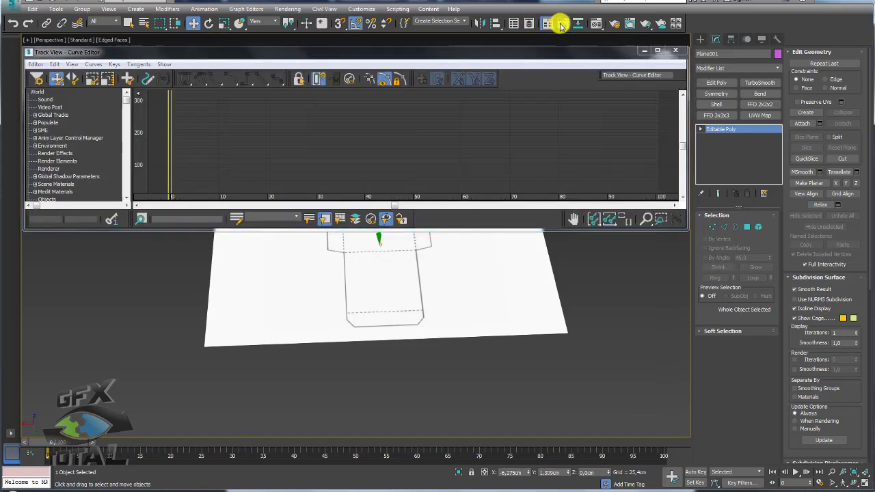
left_click(670, 43)
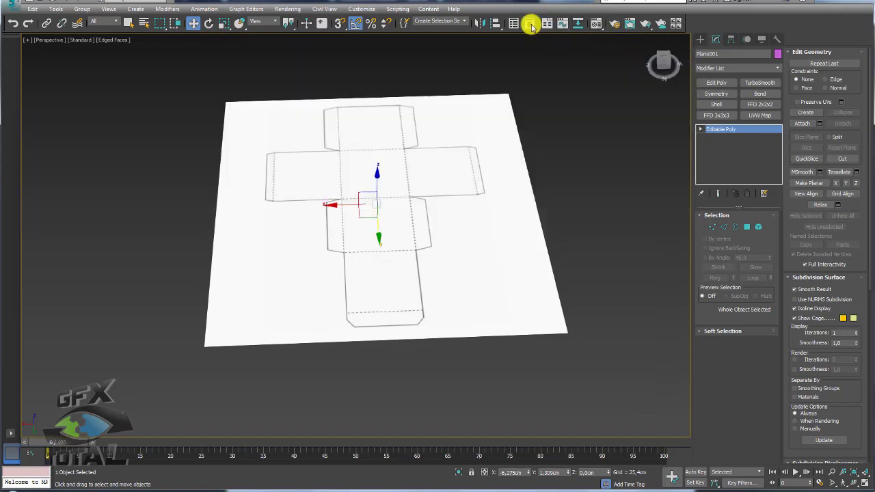
left_click(531, 24)
left_click(536, 25)
left_click(546, 25)
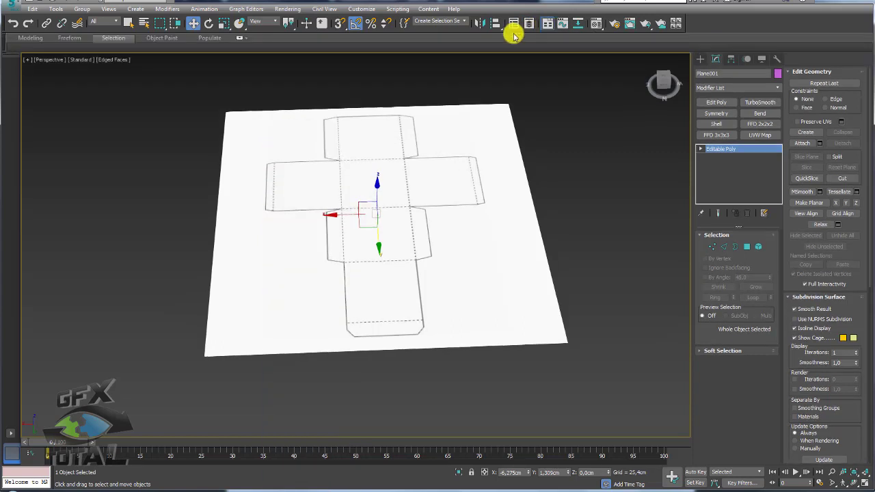
left_click(239, 38)
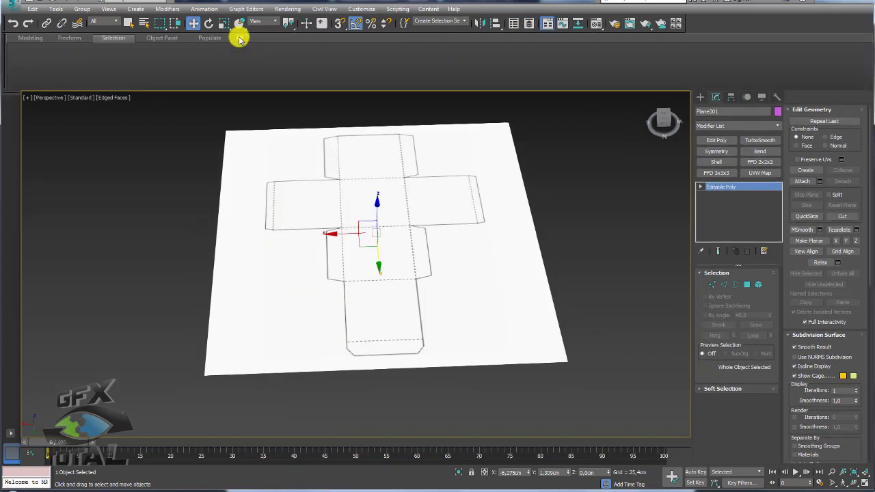
left_click(34, 38)
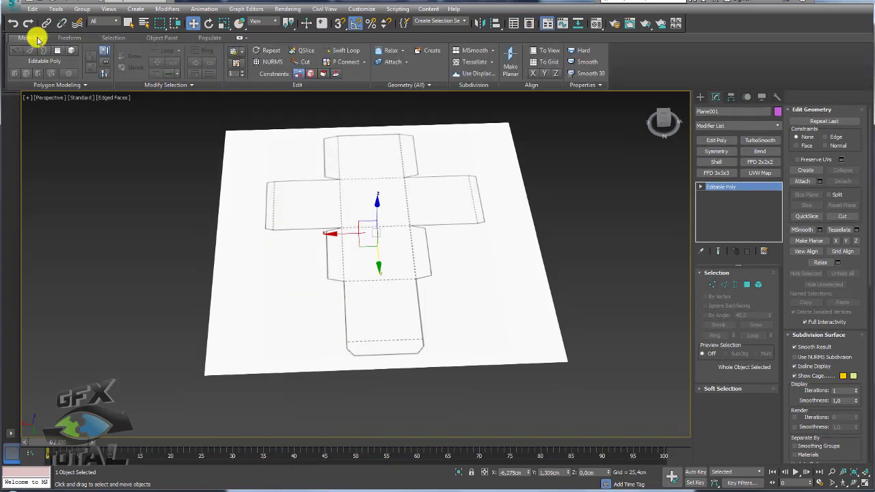
Turn on Swift Loop and bring the plane's lower edge into view
left_click(343, 51)
scroll(431, 362, "up", 2)
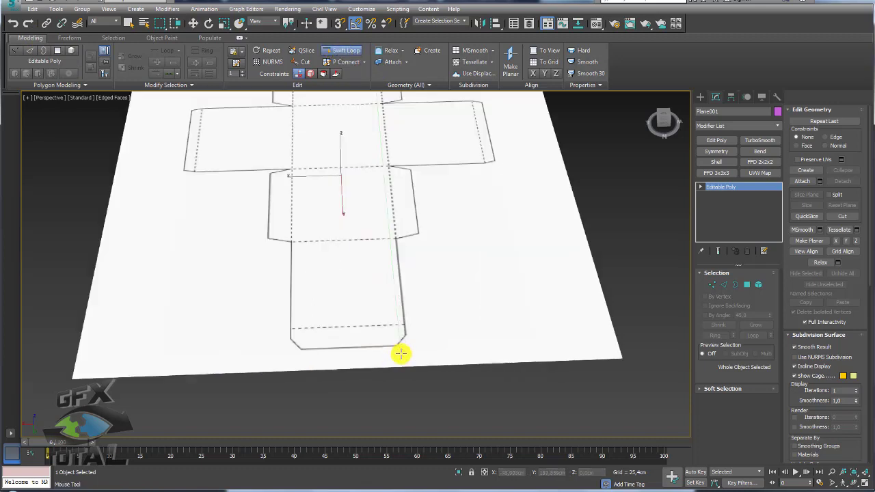
scroll(404, 355, "up", 2)
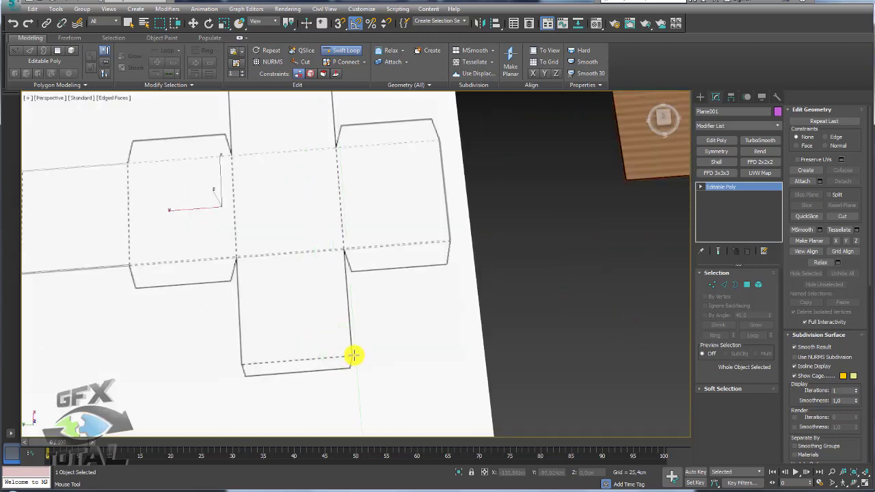
middle_click_drag(353, 355, 334, 228)
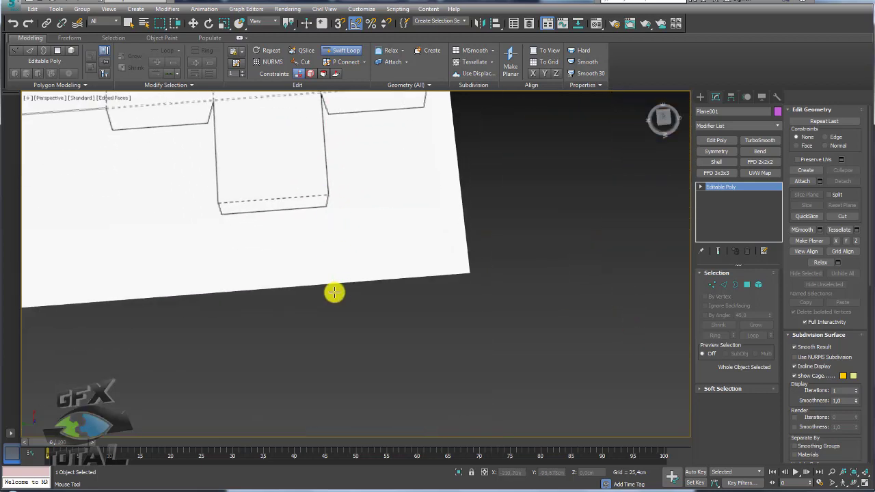
scroll(337, 284, "down", 1)
scroll(334, 263, "down", 2)
scroll(339, 307, "down", 3)
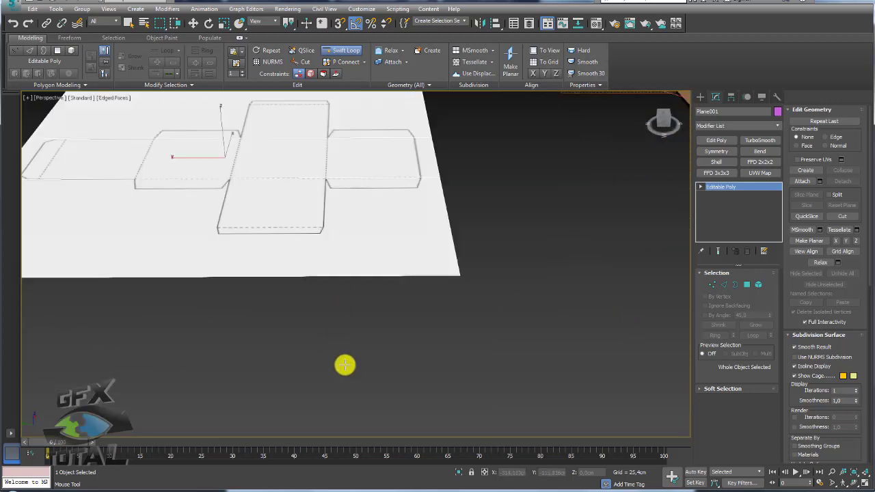
scroll(335, 328, "down", 2)
scroll(328, 292, "up", 3)
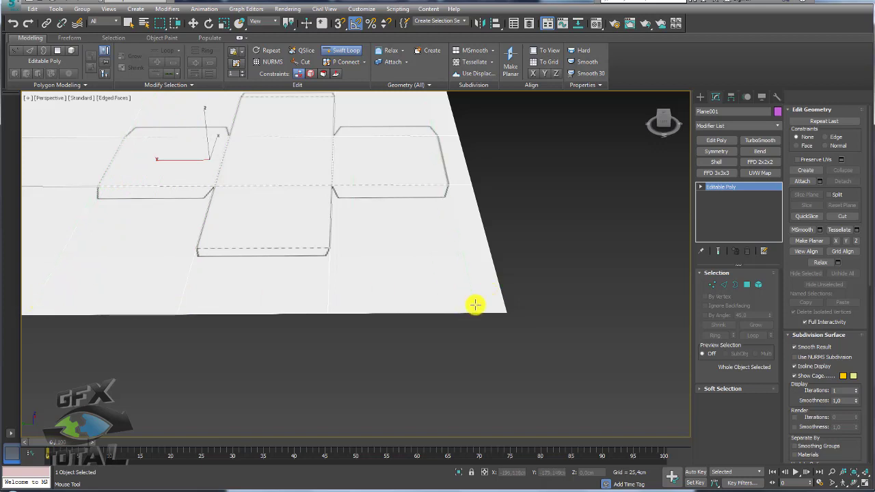
middle_click_drag(303, 297, 321, 353, "alt")
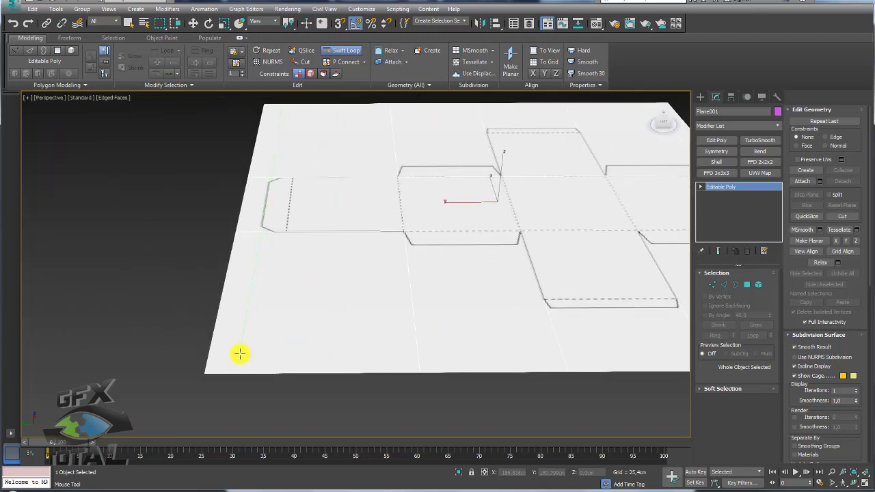
Leave Swift Loop for the Move tool and frame the whole plane
key("w")
scroll(260, 342, "down", 5)
mouse_move(283, 330)
middle_mouse_down("alt")
mouse_move(353, 373)
mouse_move(404, 333)
mouse_move(498, 311)
mouse_move(465, 278)
mouse_move(478, 270)
middle_mouse_up("alt")
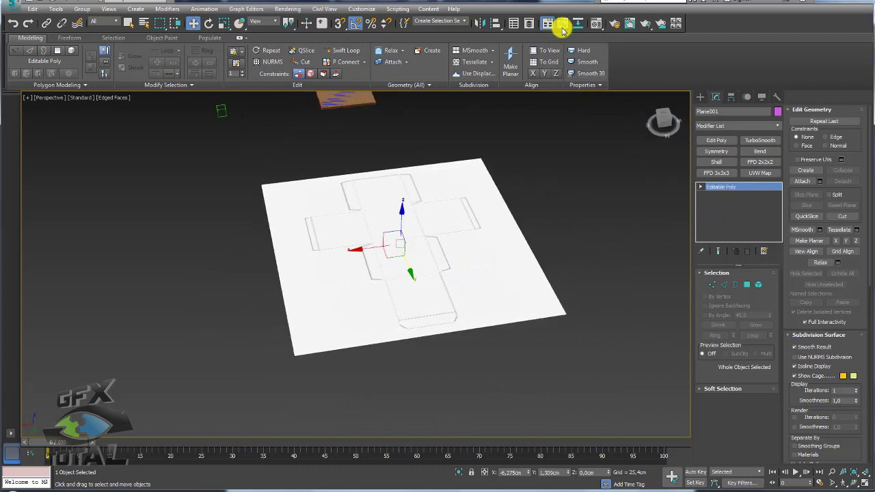
Apply the grey sample material to the plane and orbit toward a top-down view of the box net
left_click(597, 22)
left_click_drag(547, 143, 514, 202)
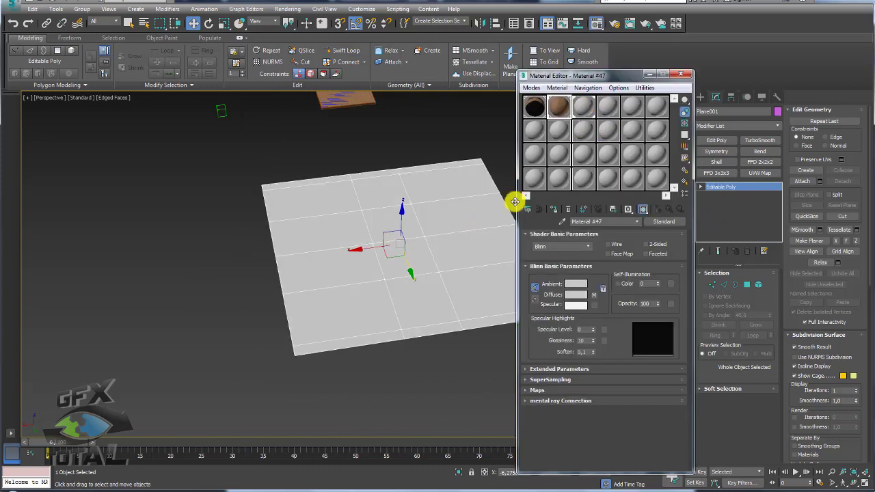
left_click(681, 76)
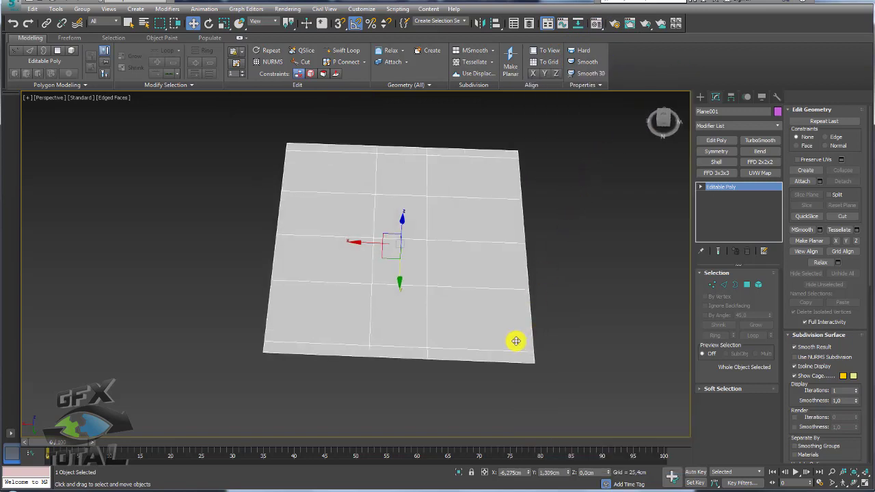
middle_click_drag(513, 342, 462, 318, "alt")
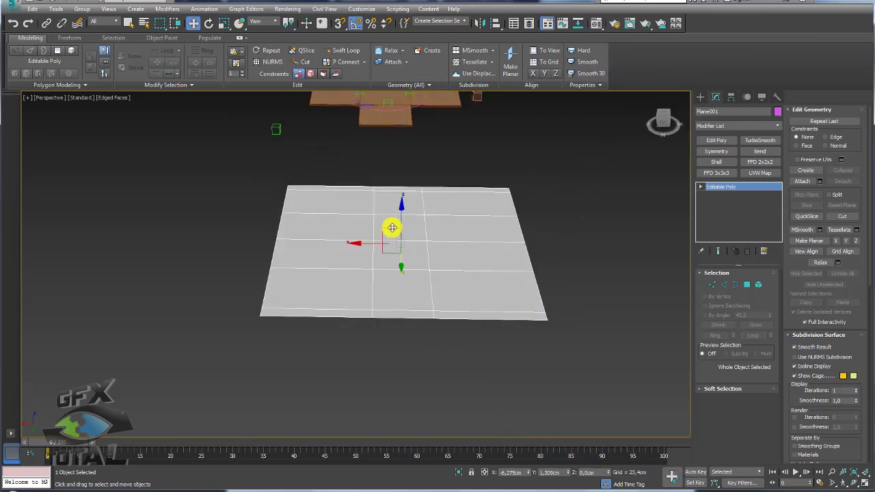
scroll(426, 217, "up", 1)
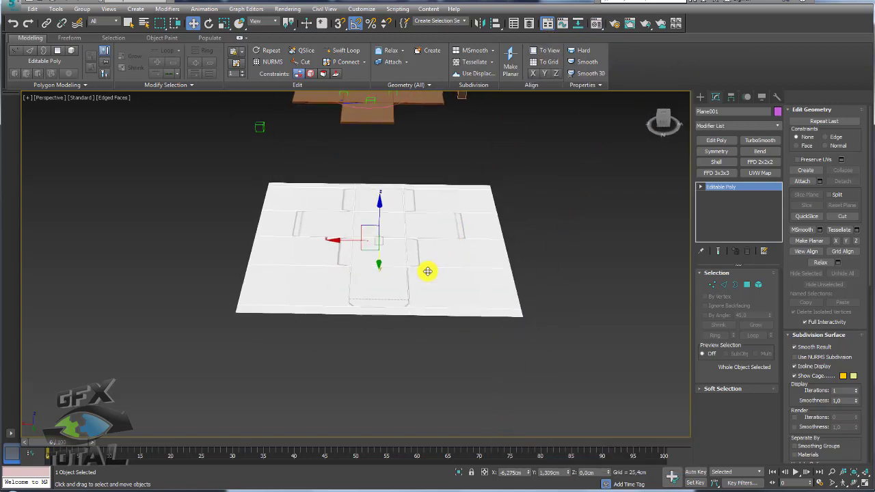
scroll(412, 247, "up", 5)
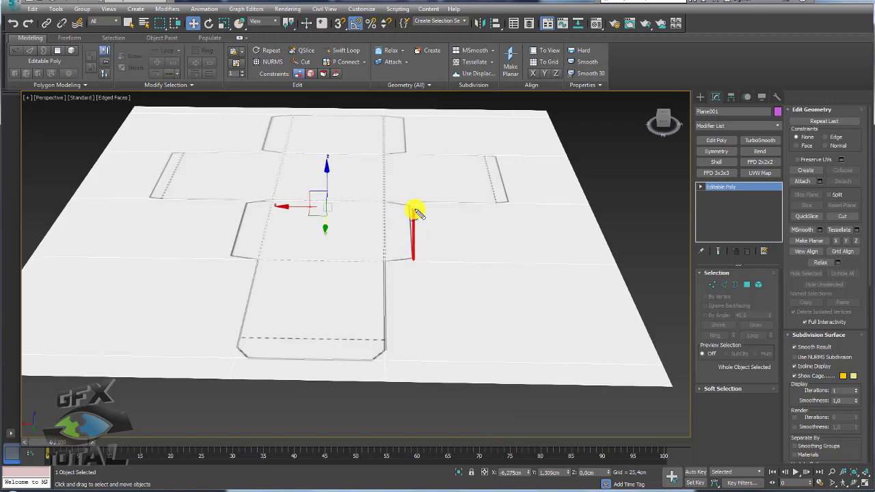
scroll(501, 214, "down", 5)
middle_click_drag(504, 211, 488, 248, "alt")
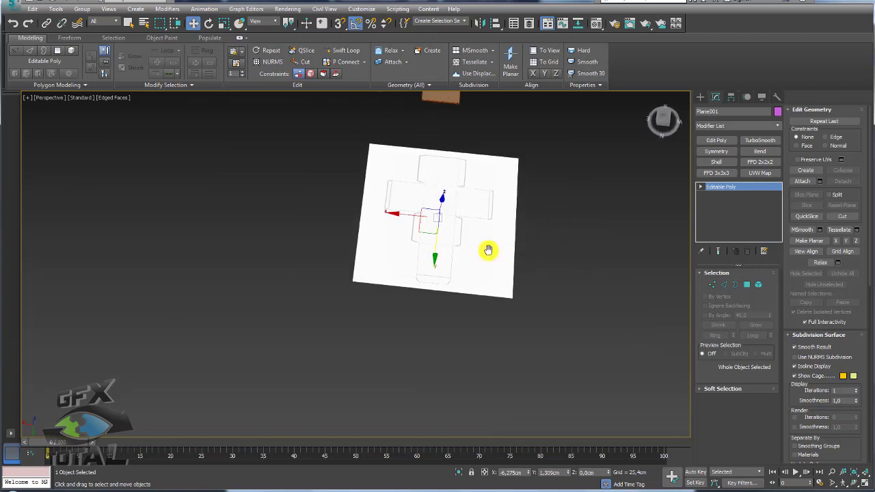
scroll(488, 248, "up", 3)
scroll(478, 238, "up", 3)
middle_click_drag(644, 245, 777, 285, "alt")
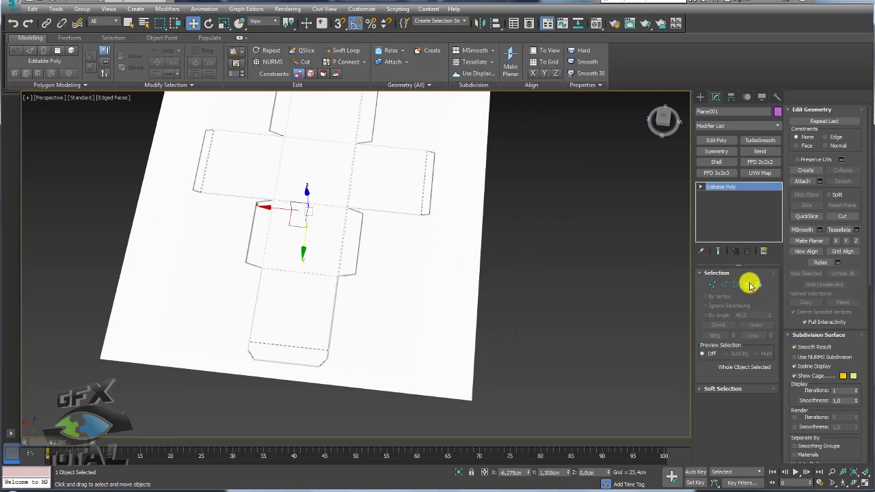
Select the plane's right-hand strip polygon, then return to object level
left_click(750, 285)
left_click(465, 198)
middle_click_drag(453, 221, 748, 218, "alt")
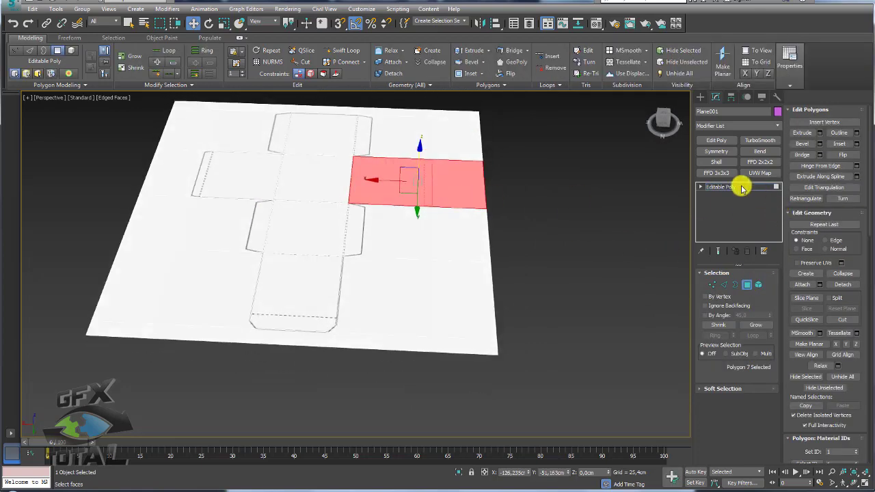
left_click(742, 189)
middle_click_drag(415, 242, 358, 72, "alt")
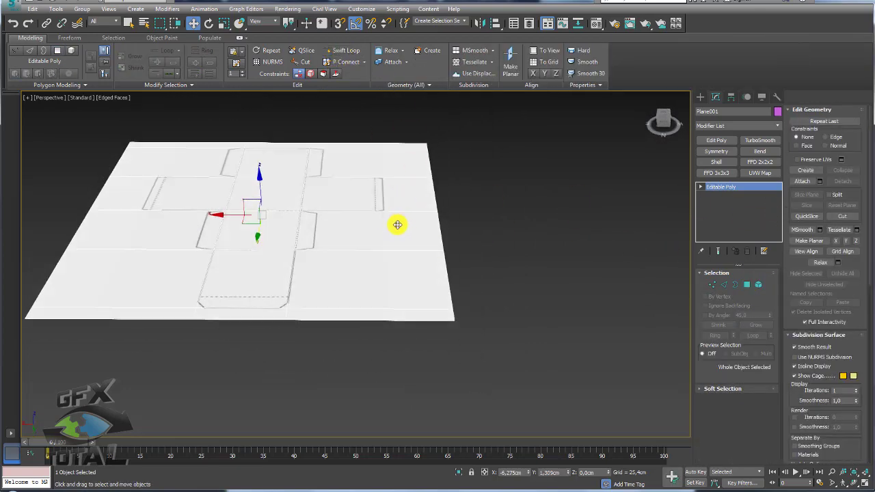
Lower Material #60's opacity to 6, then turn Swift Loop back on
left_click(598, 26)
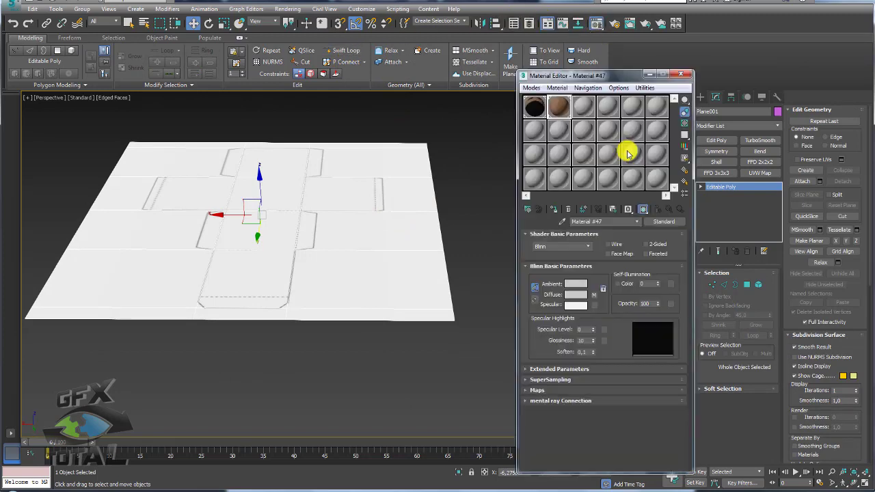
left_click(585, 109)
left_click(555, 209)
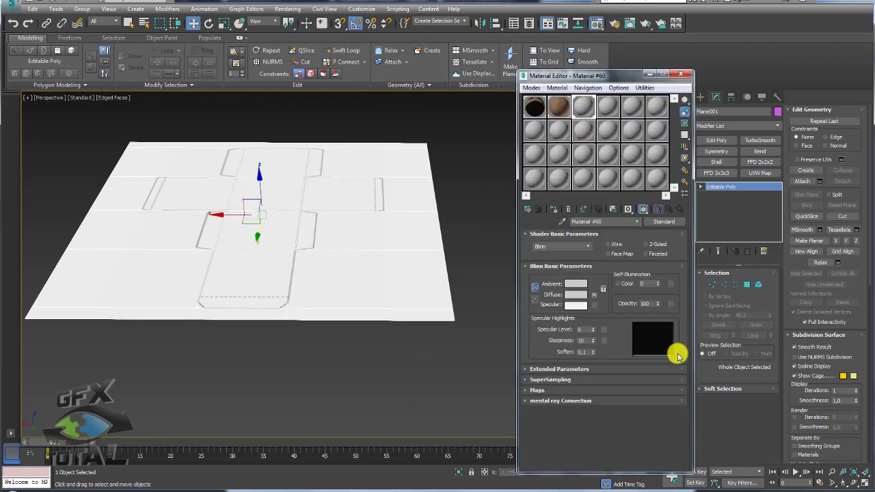
left_click_drag(659, 340, 659, 322)
middle_click_drag(406, 254, 430, 266, "alt")
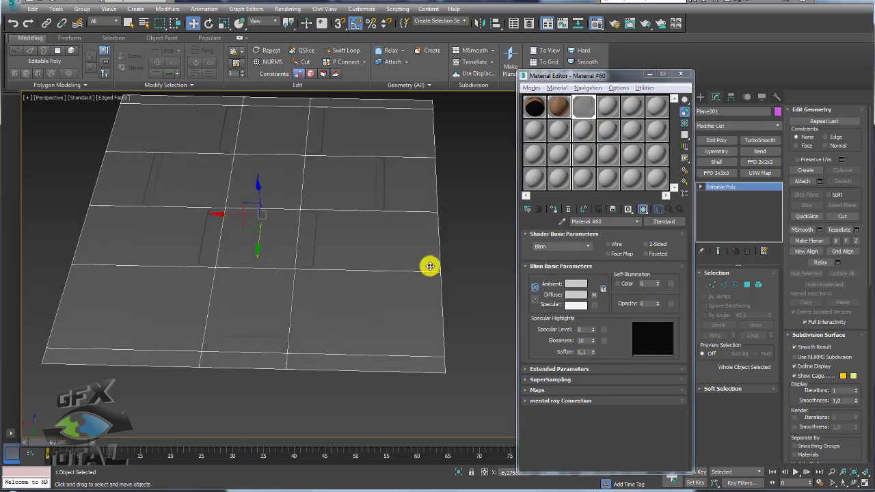
left_click(658, 77)
left_click(342, 50)
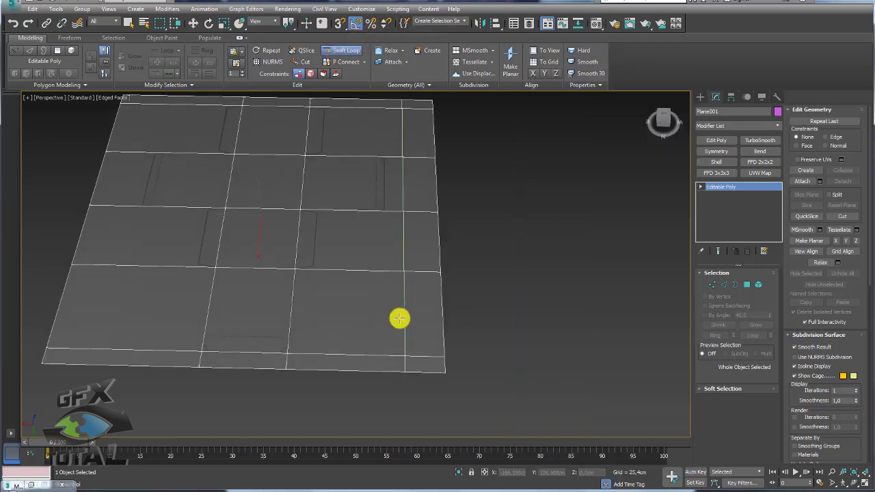
Insert three vertical edge loops along the template's fold lines, then re-enable Swift Loop
left_click(385, 211)
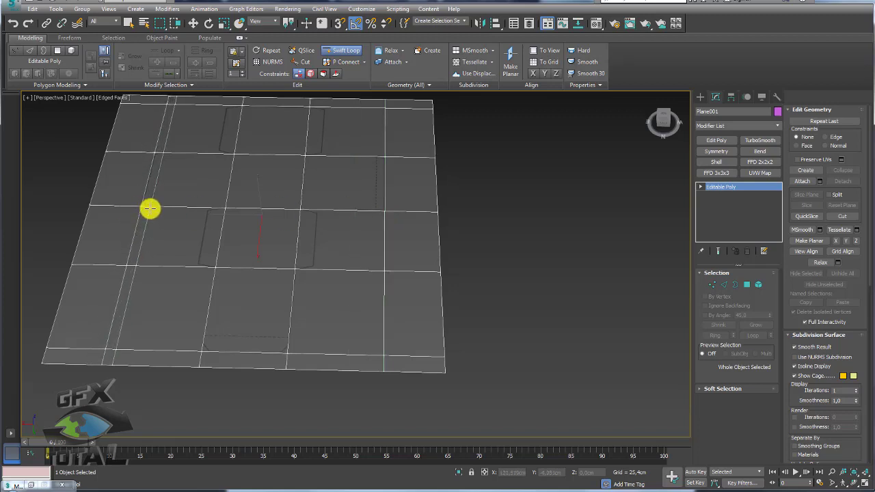
left_click(380, 212)
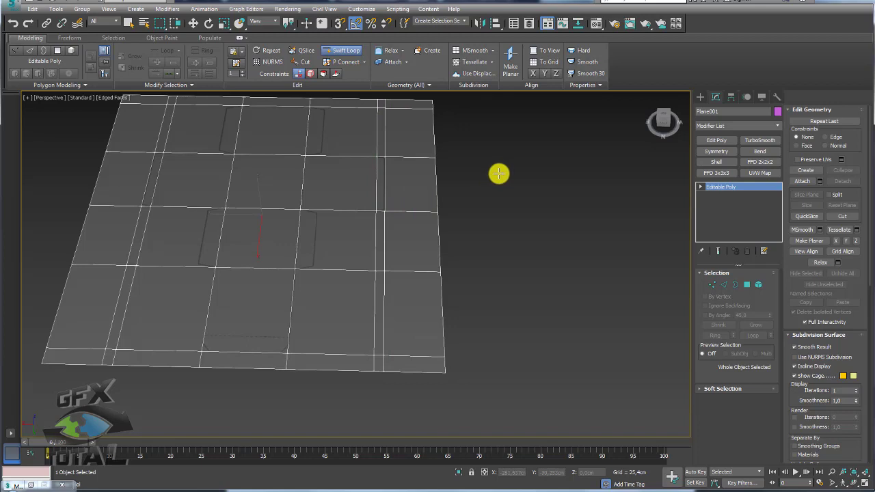
left_click(321, 158)
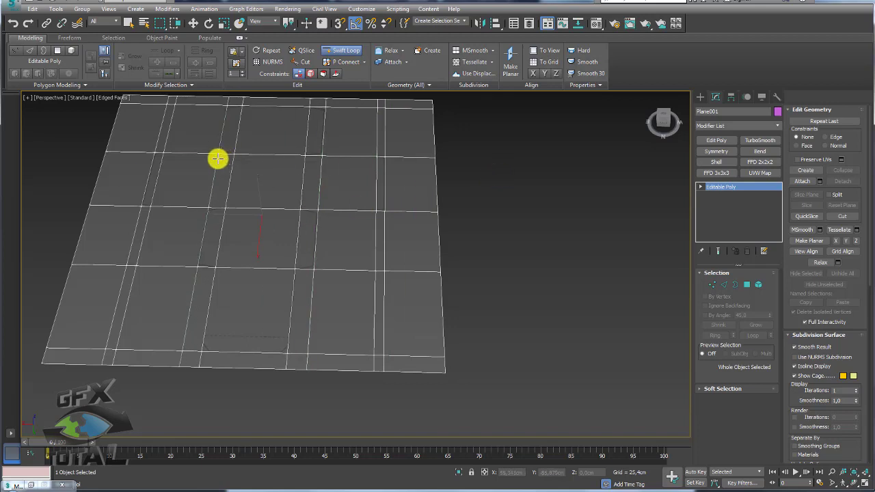
key("w")
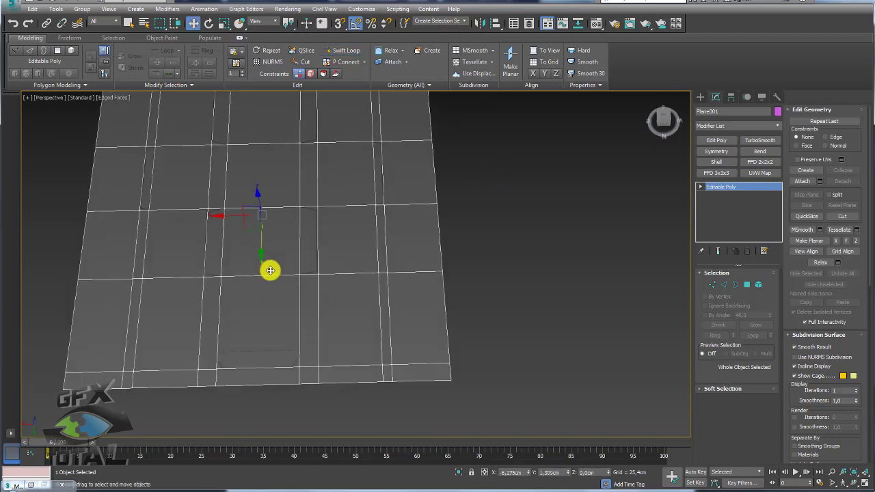
mouse_move(271, 267)
middle_mouse_down("alt")
mouse_move(188, 272)
mouse_move(328, 275)
mouse_move(256, 258)
mouse_move(281, 107)
middle_mouse_up("alt")
left_click(341, 53)
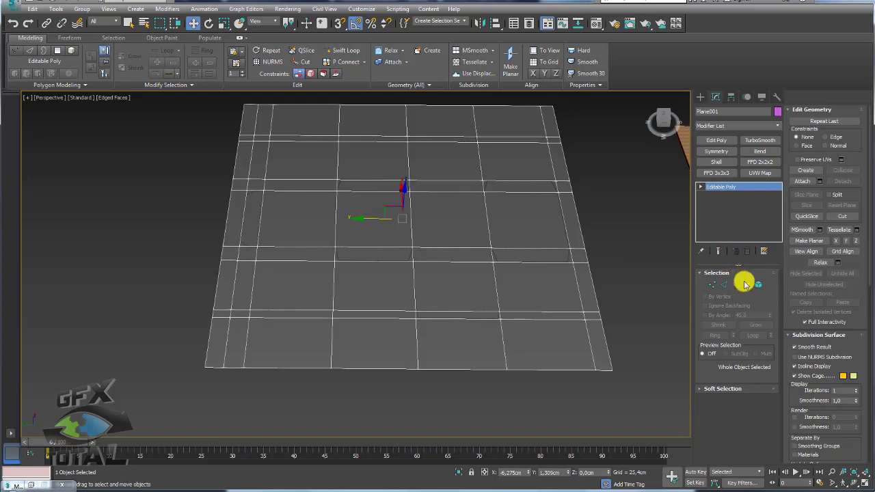
Select a single edge on the plane at Edge sub-object level
left_click(726, 284)
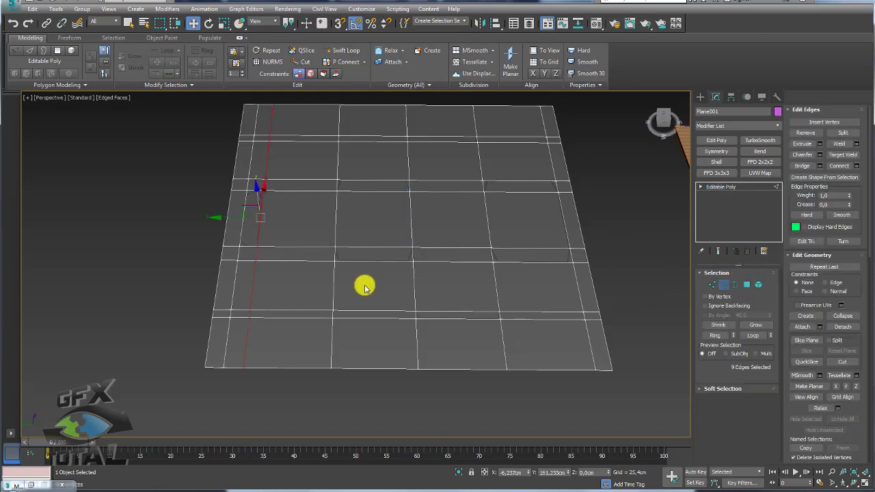
middle_click_drag(363, 287, 387, 280, "alt")
left_click(306, 254)
middle_click_drag(312, 222, 478, 241, "alt")
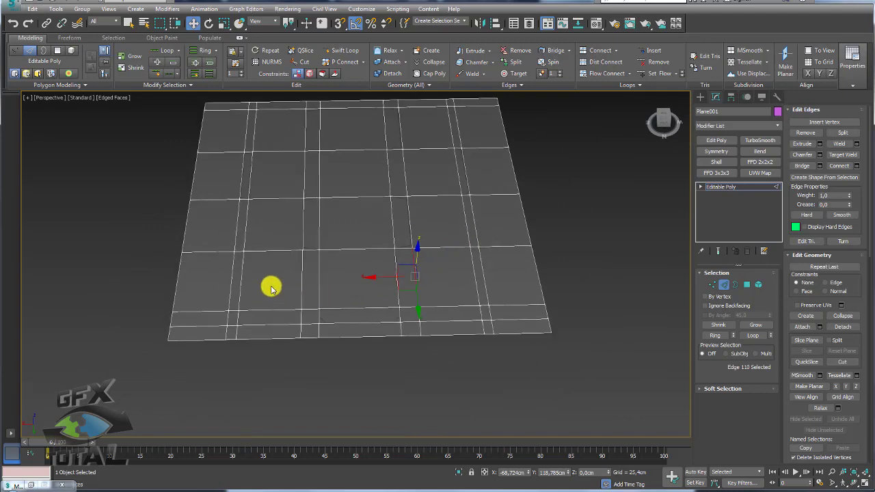
middle_click_drag(271, 288, 303, 256, "alt")
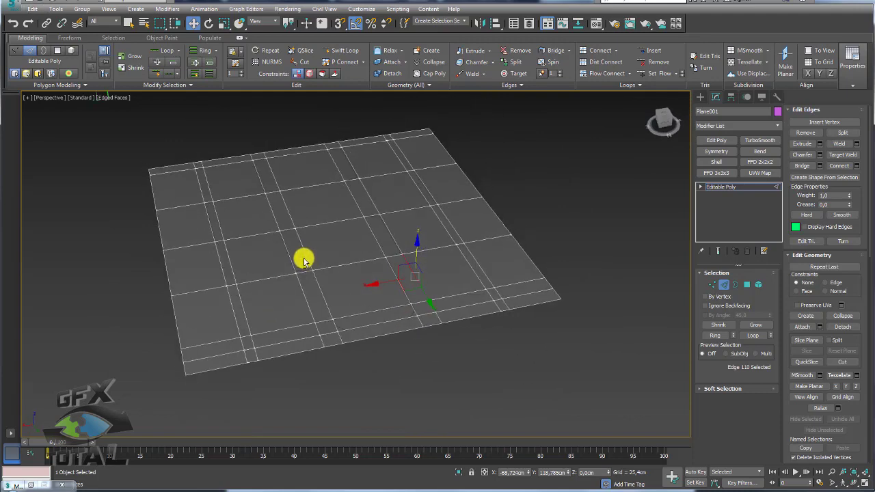
Raise the plane material's opacity to about 43 so the plane looks more solid
left_click(580, 25)
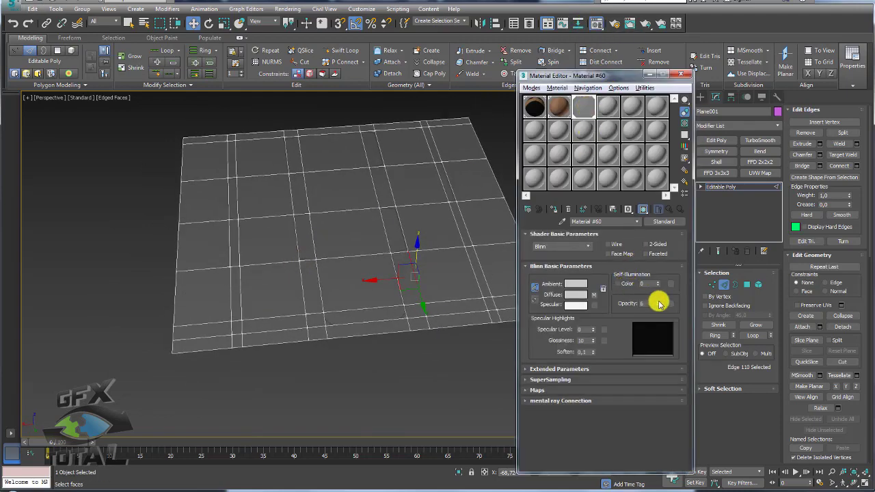
left_click_drag(659, 304, 510, 192)
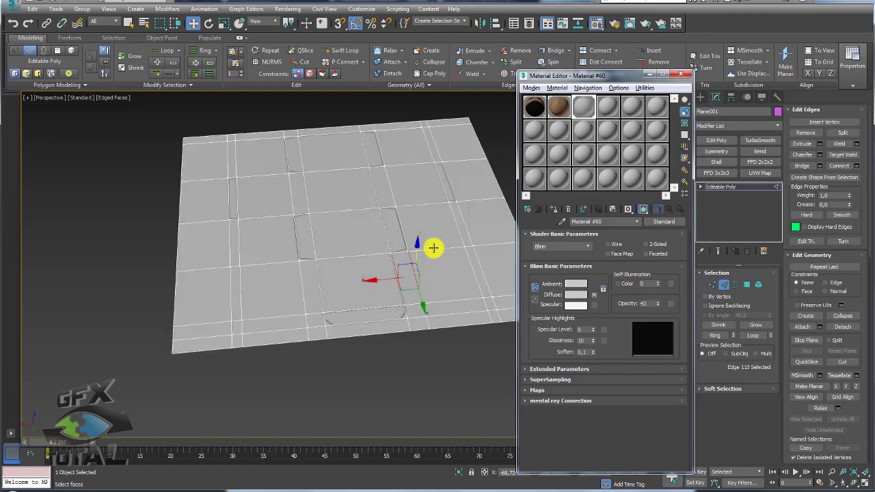
left_click(686, 76)
middle_click_drag(522, 219, 496, 246, "alt")
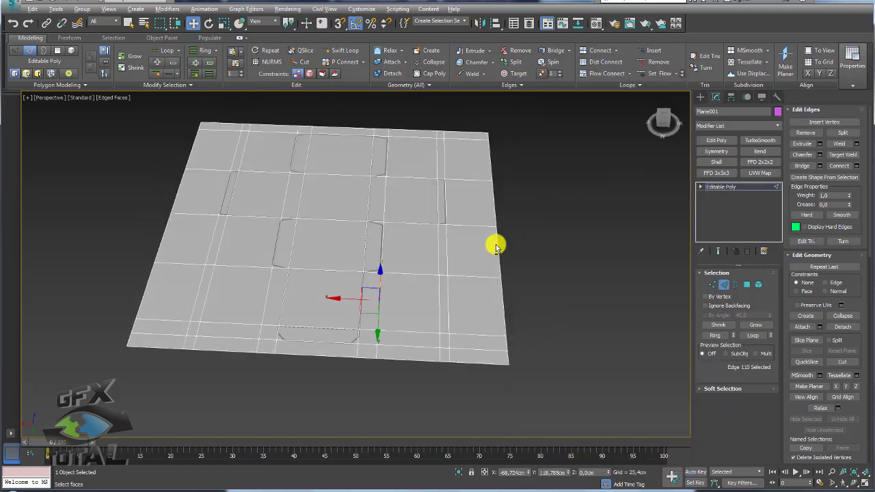
In Polygon mode, delete the surplus polygons at the lower-right, right edge, lower-left and bottom
left_click(744, 288)
left_click_drag(534, 427, 410, 260)
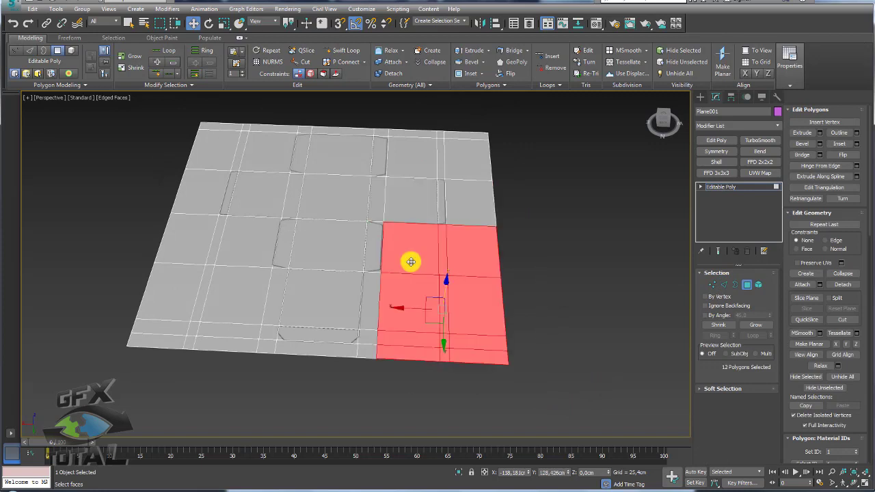
key("Delete")
left_click_drag(375, 309, 373, 306)
key("Delete")
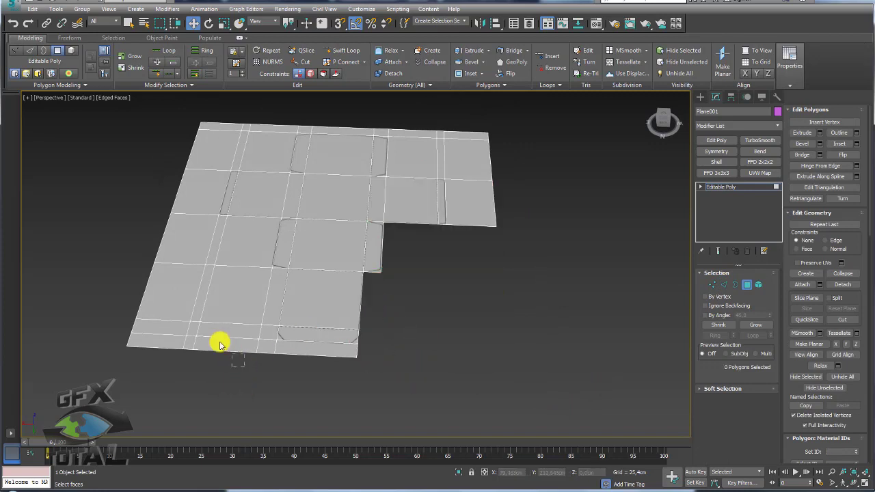
left_click_drag(221, 344, 146, 299)
key("Delete")
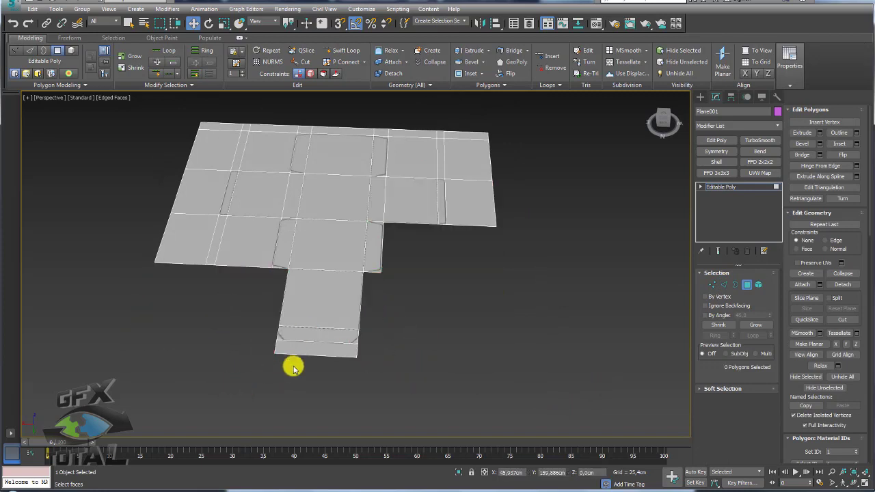
left_click(291, 350)
key("Delete")
left_click_drag(175, 241, 175, 241)
key("Delete")
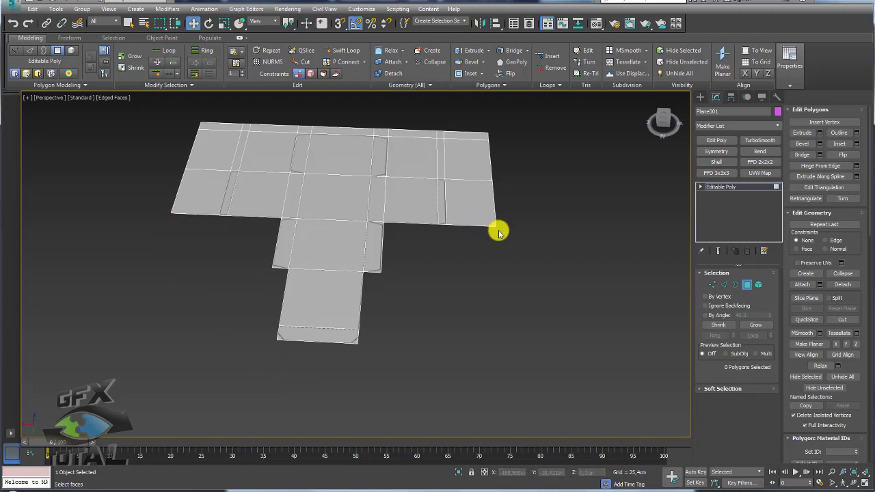
Delete the remaining right-column, top and left-end polygons, leaving only the cross-shaped net
left_click_drag(476, 160, 476, 157)
key("Delete")
left_click(404, 156)
key("Delete")
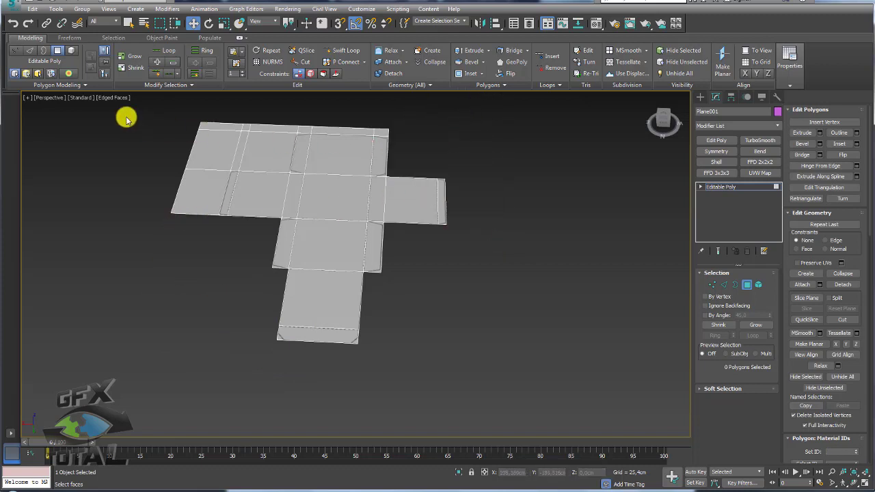
left_click_drag(268, 157, 268, 156)
key("Delete")
left_click_drag(409, 135, 409, 134)
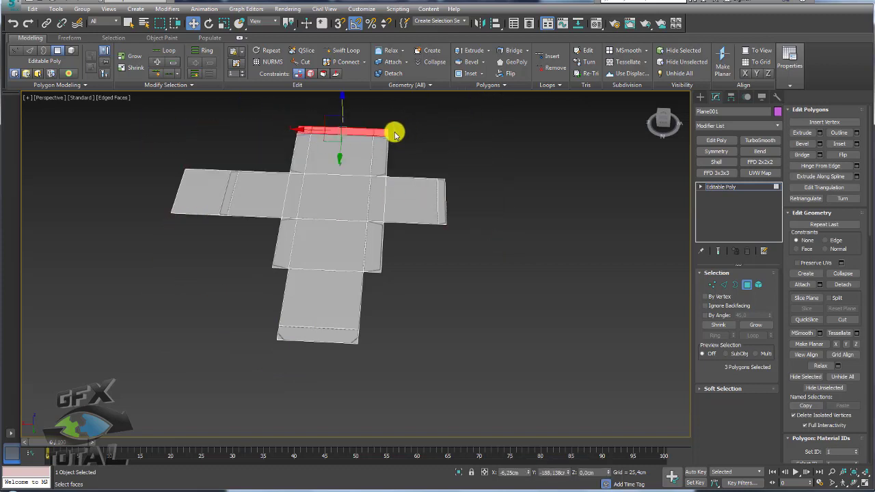
key("Delete")
left_click_drag(127, 164, 215, 248)
key("Delete")
scroll(461, 246, "up", 1)
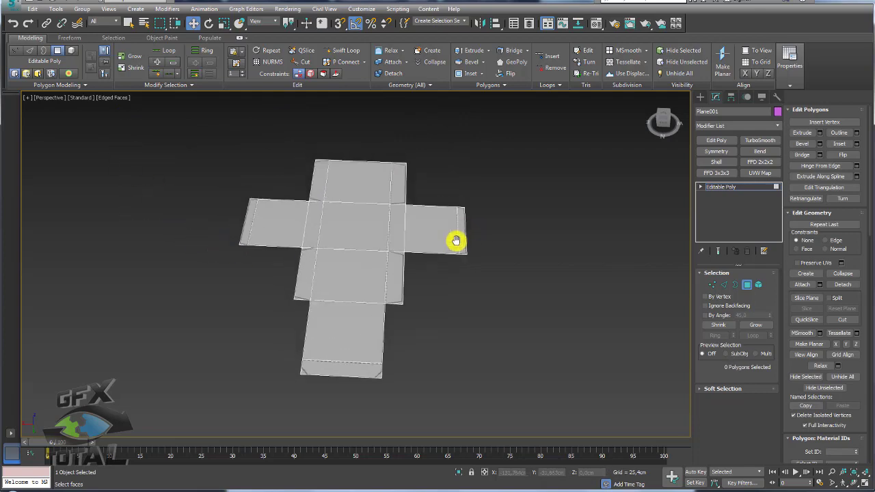
scroll(479, 257, "up", 4)
mouse_move(494, 269)
middle_mouse_down("alt")
mouse_move(473, 287)
mouse_move(483, 301)
mouse_move(430, 291)
mouse_move(488, 256)
middle_mouse_up("alt")
Use Cut at the lower arm's inner corner, starting a new edge on the dashed fold line
scroll(492, 267, "up", 3)
middle_click_drag(521, 195, 372, 280, "alt")
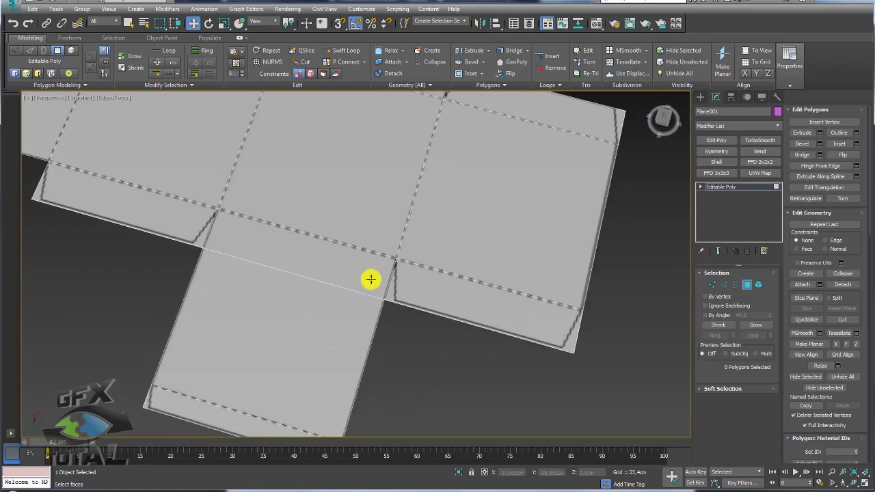
scroll(426, 305, "up", 3)
scroll(388, 225, "up", 3)
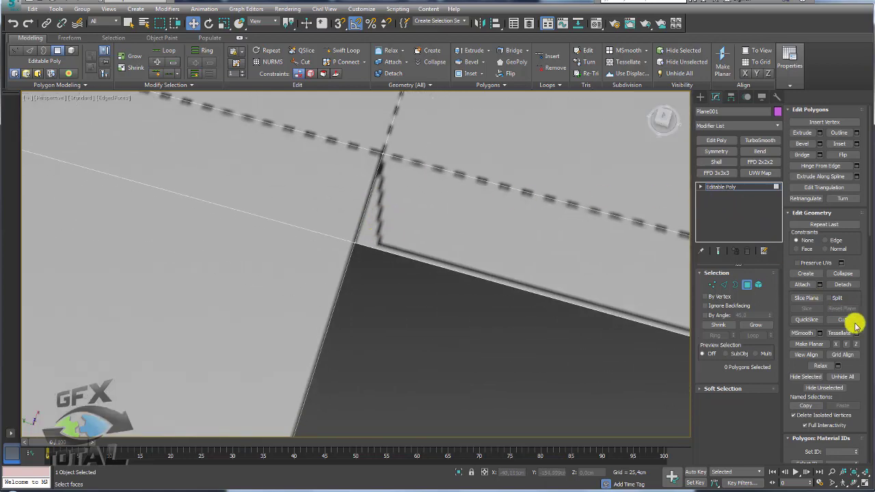
left_click(842, 320)
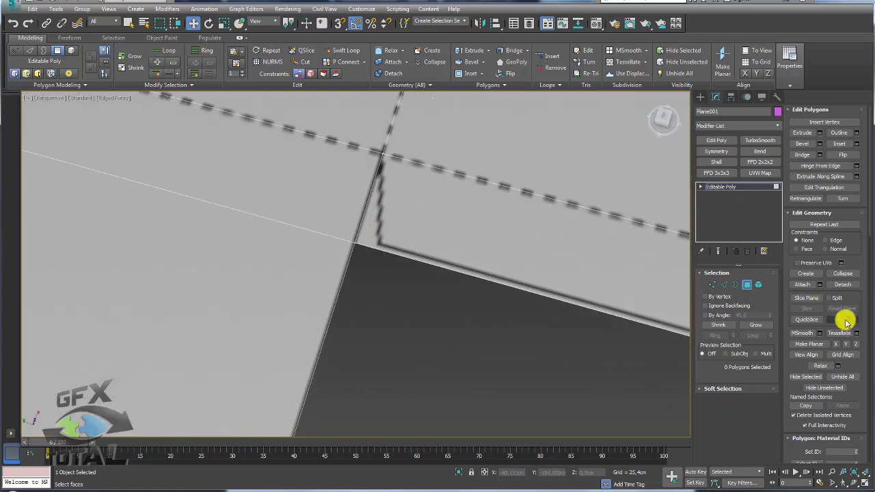
left_click(383, 154)
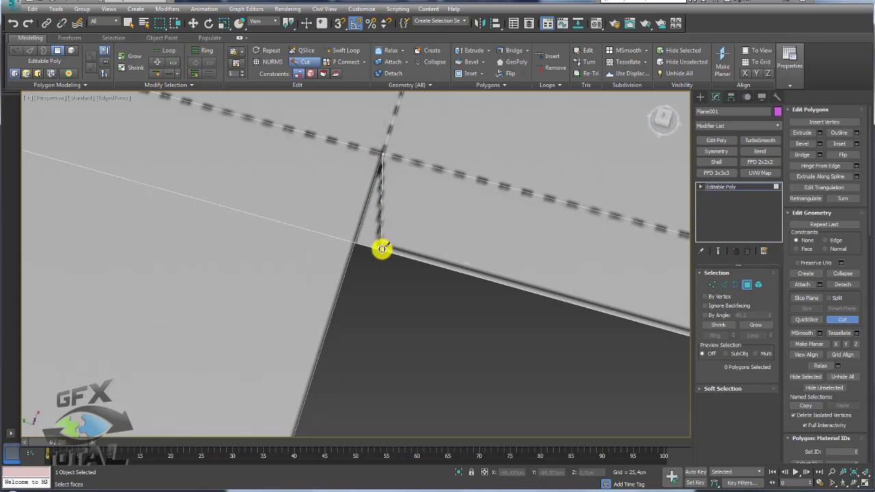
scroll(454, 245, "down", 5)
scroll(523, 222, "up", 5)
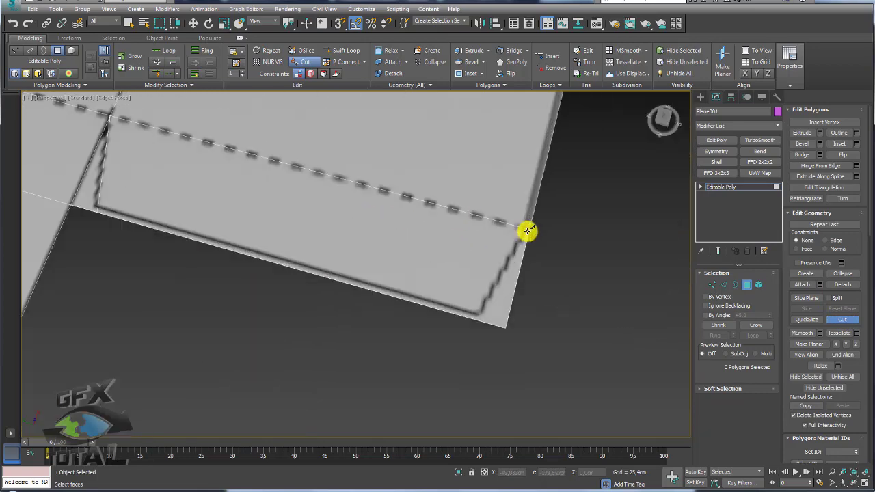
scroll(514, 249, "down", 5)
scroll(513, 230, "up", 3)
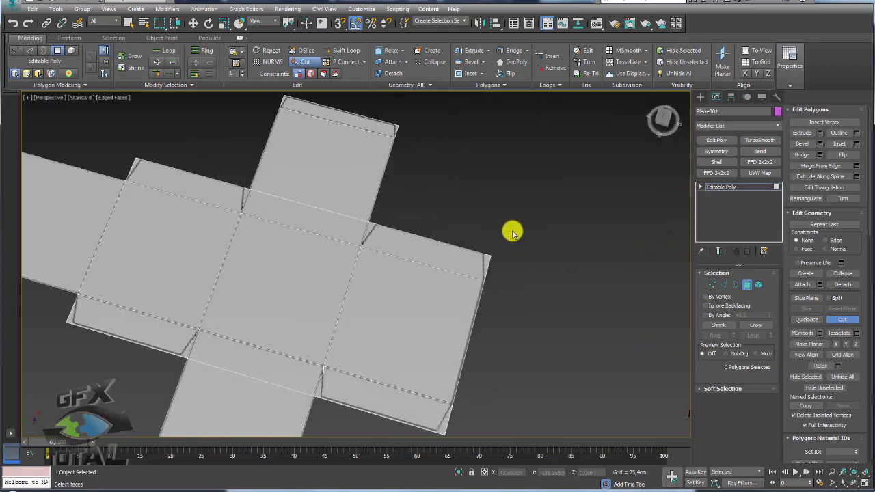
scroll(493, 246, "up", 2)
scroll(439, 366, "down", 2)
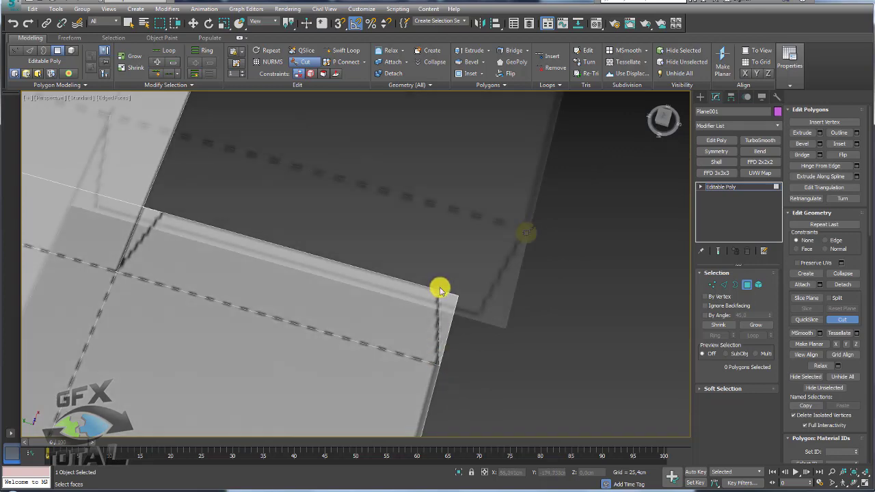
scroll(435, 290, "up", 2)
scroll(435, 289, "down", 2)
scroll(277, 132, "down", 3)
scroll(272, 289, "up", 3)
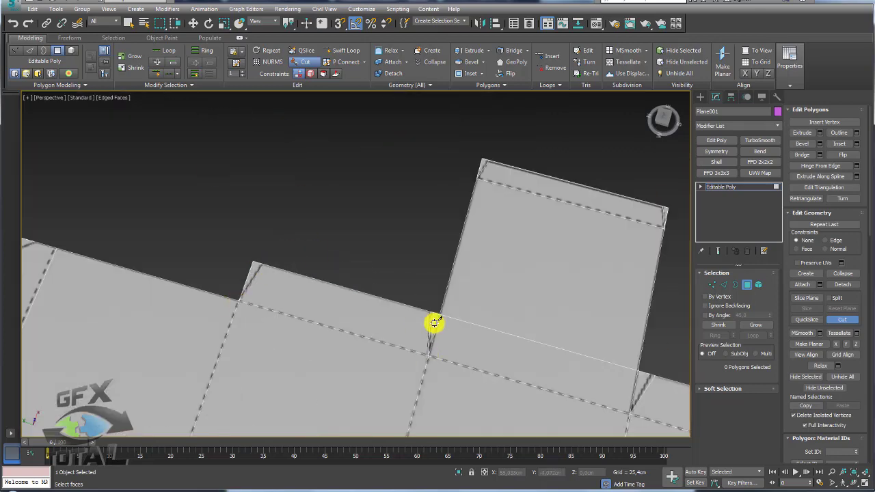
scroll(434, 322, "down", 2)
scroll(262, 286, "up", 2)
scroll(294, 324, "up", 2)
scroll(526, 333, "down", 1)
scroll(160, 185, "up", 2)
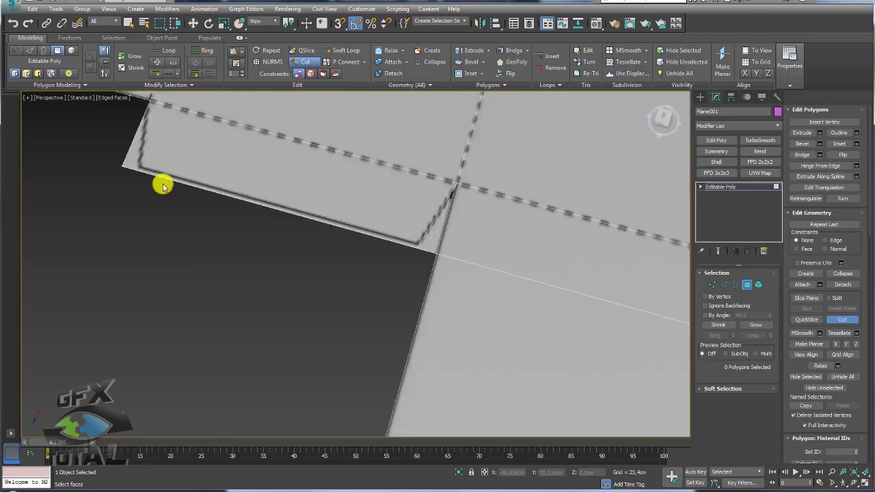
scroll(406, 283, "down", 5)
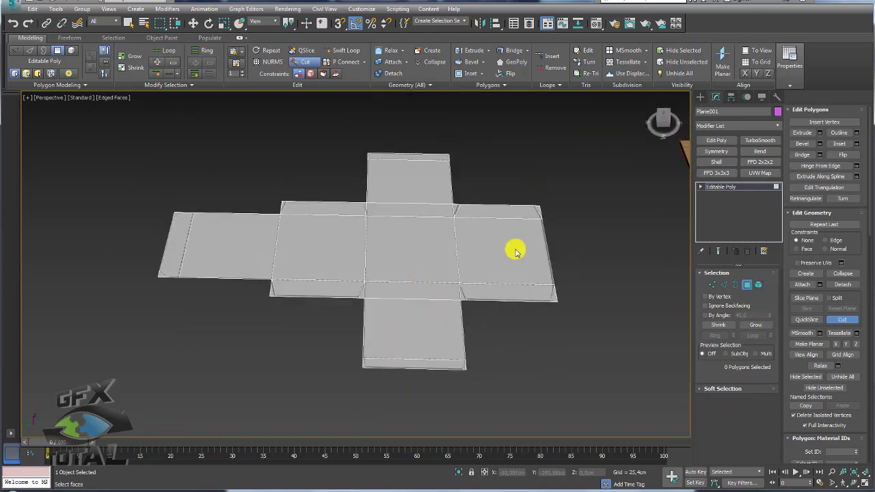
Exit Cut and select the net's middle row, upper strip faces and top arm
key("w")
middle_click_drag(596, 237, 468, 203, "alt")
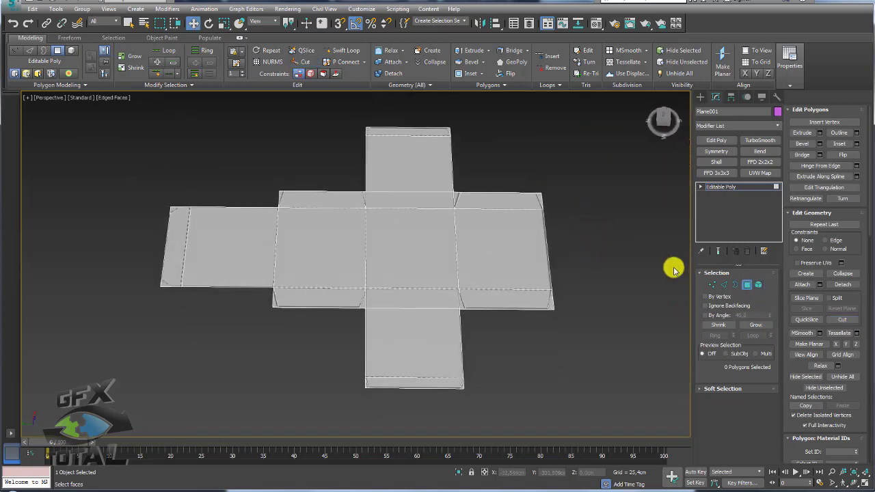
left_click_drag(131, 253, 351, 214)
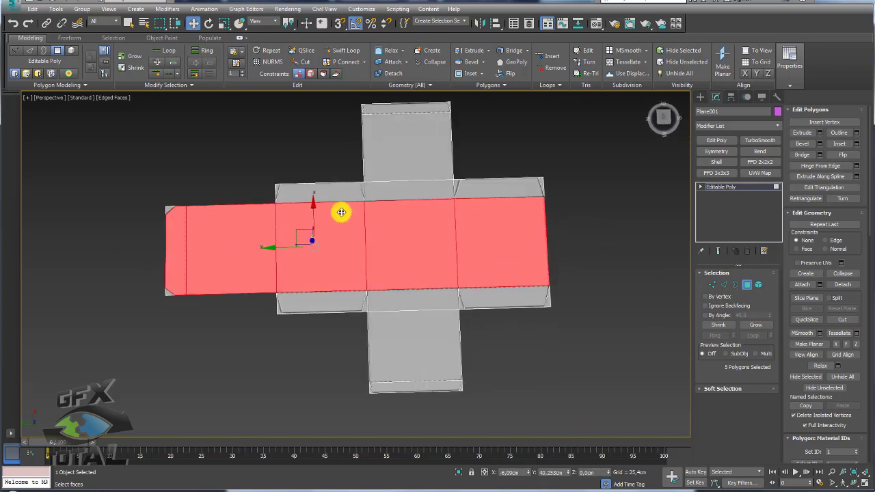
left_click(308, 194, "ctrl")
left_click(406, 192, "ctrl")
left_click(400, 166, "ctrl")
left_click(406, 109, "ctrl")
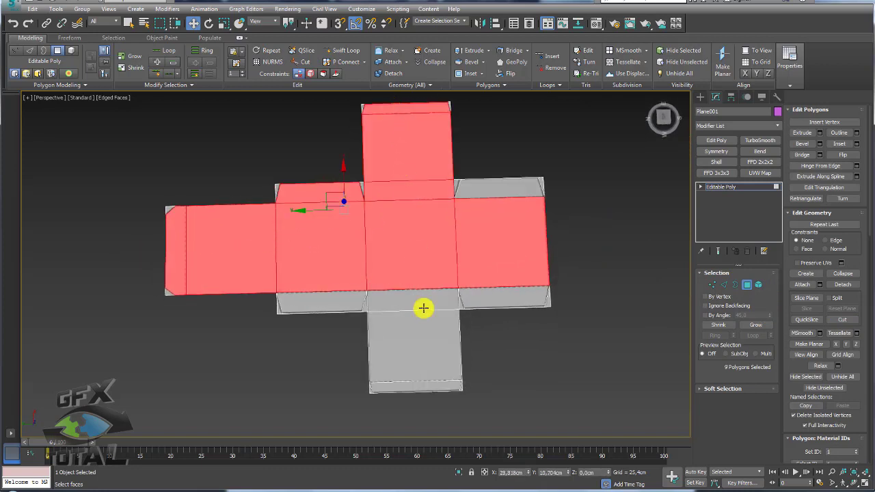
Add the bottom arm and lower strip faces to the selection
left_click(437, 329, "ctrl")
left_click(420, 301, "ctrl")
left_click(332, 303, "ctrl")
left_click(506, 301, "ctrl")
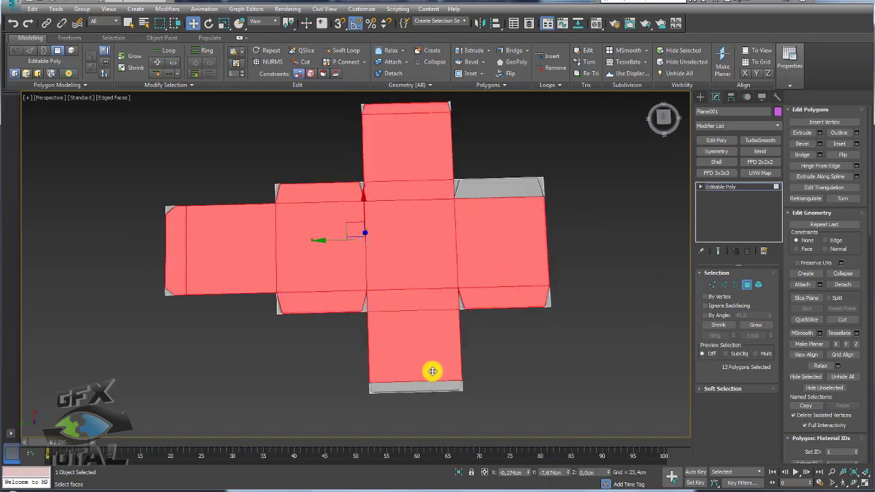
left_click(402, 388, "ctrl")
mouse_move(544, 380)
middle_mouse_down("alt")
mouse_move(494, 346)
mouse_move(517, 293)
middle_mouse_up("alt")
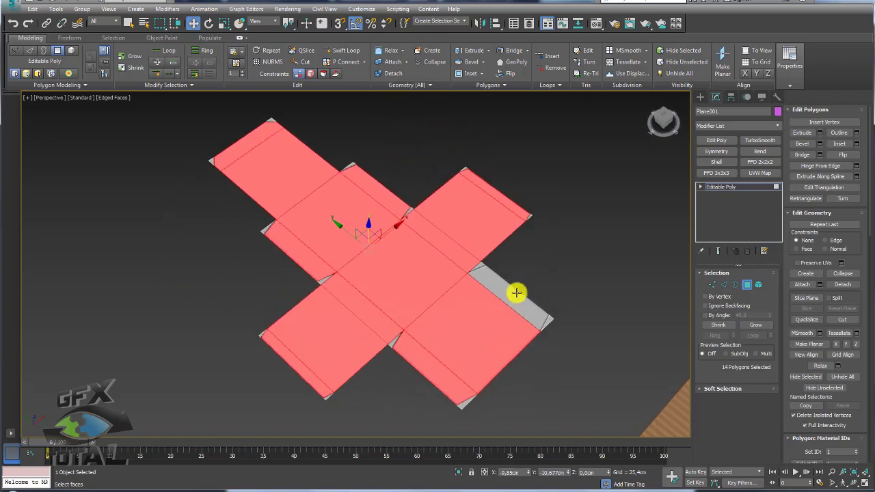
left_click(512, 293, "ctrl")
Invert the selection and delete the triangular corner offcuts
key("ctrl+i")
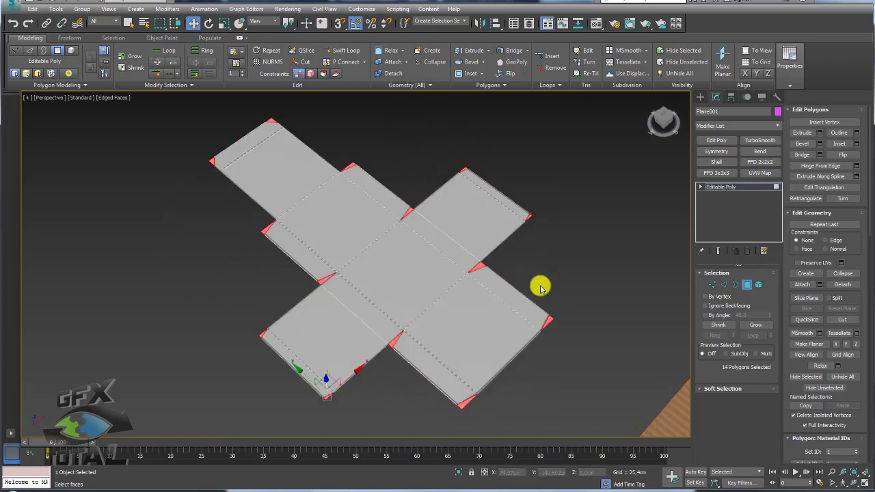
key("Delete")
mouse_move(521, 330)
middle_mouse_down("alt")
mouse_move(492, 346)
mouse_move(489, 273)
mouse_move(533, 225)
mouse_move(635, 297)
mouse_move(560, 334)
mouse_move(596, 251)
mouse_move(578, 239)
middle_mouse_up("alt")
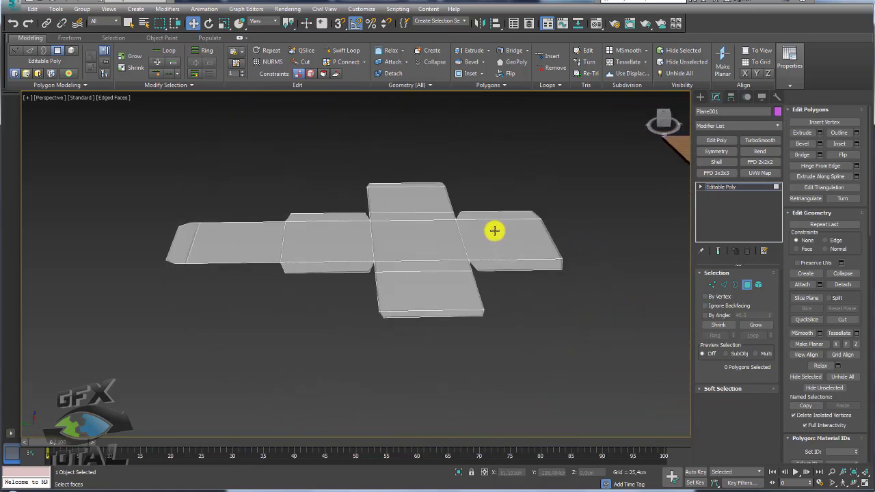
mouse_move(522, 239)
middle_mouse_down("alt")
mouse_move(553, 273)
mouse_move(535, 297)
middle_mouse_up("alt")
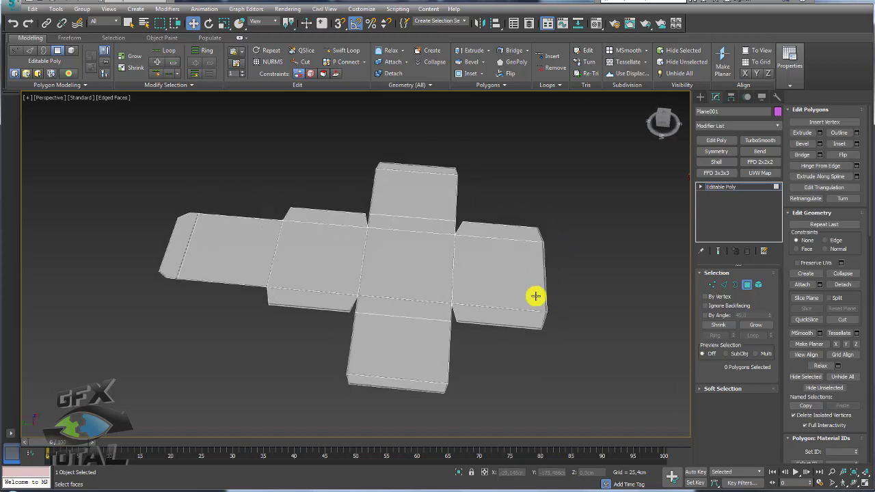
Detach the right flap's faces from the box net as a new object
left_click(484, 277)
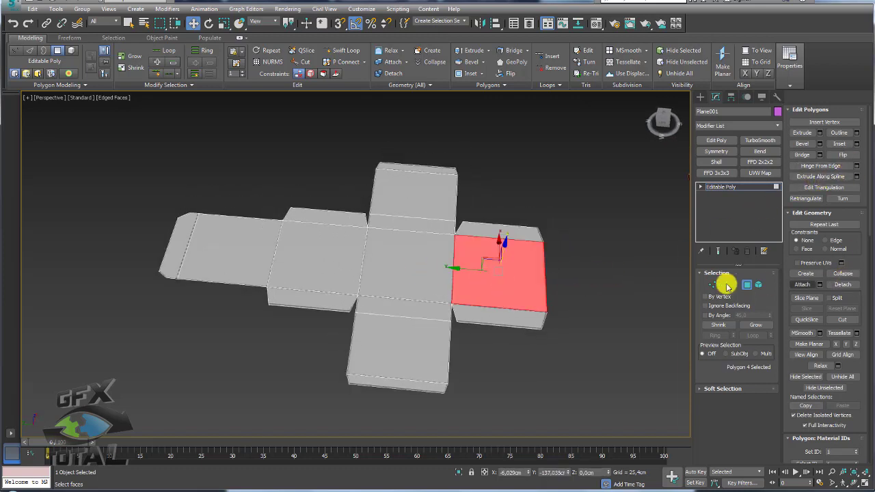
scroll(424, 244, "up", 1)
scroll(413, 206, "up", 3)
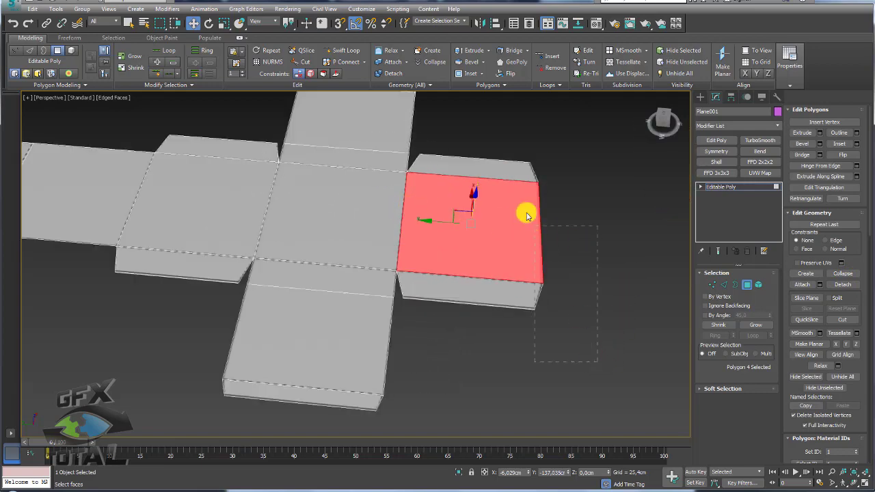
scroll(450, 118, "down", 2)
middle_click_drag(479, 171, 593, 312, "alt")
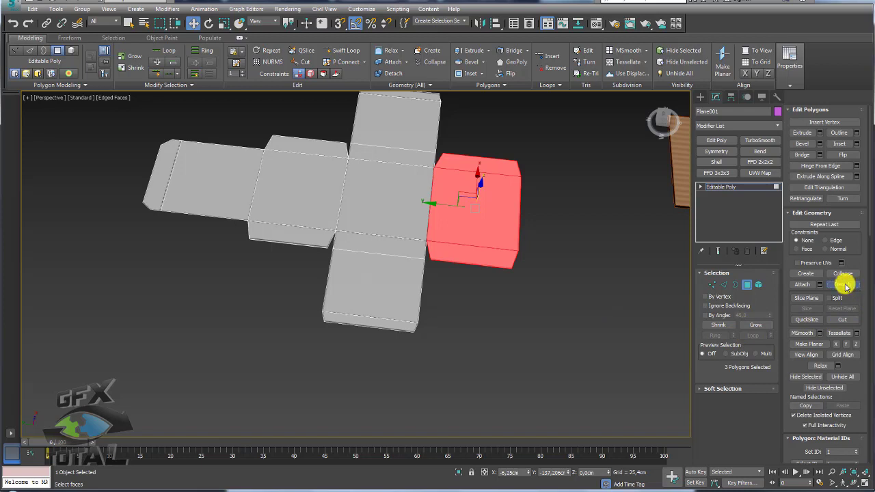
left_click(844, 285)
left_click(465, 252)
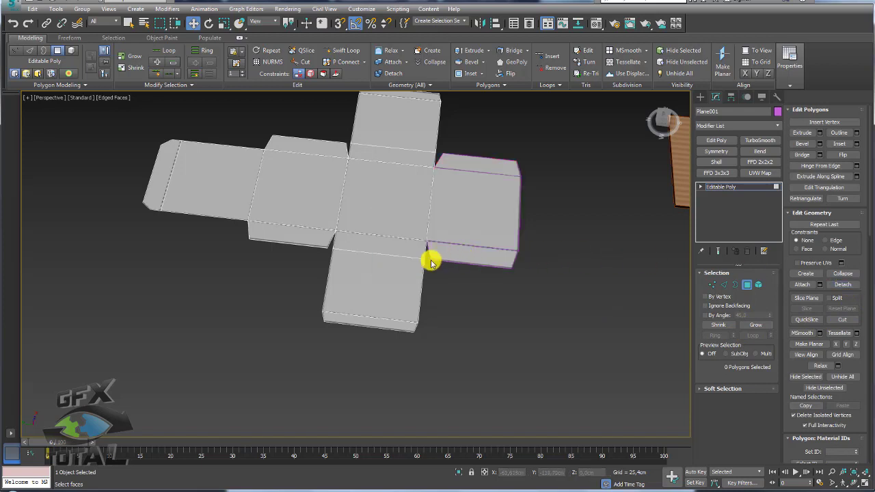
Remove the two fold edges along the bottom flap and the top face
middle_click_drag(426, 250, 426, 279, "alt")
left_click(366, 236)
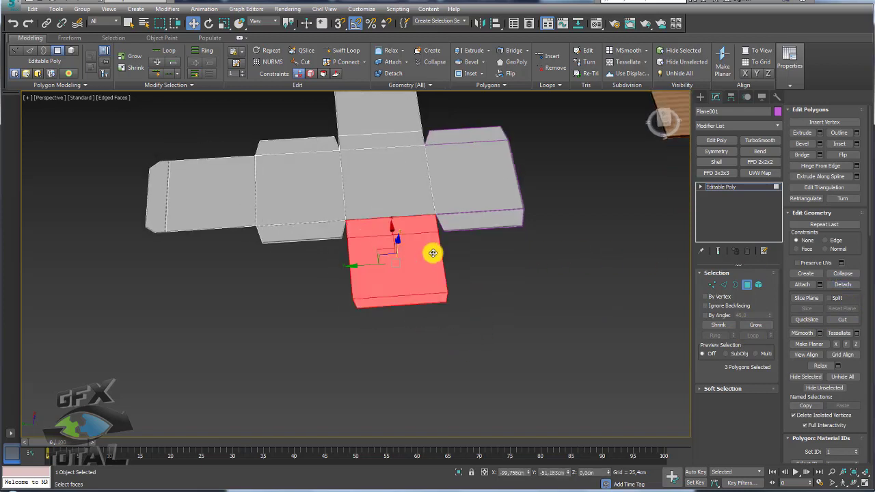
middle_click_drag(434, 248, 438, 281, "alt")
left_click(723, 285)
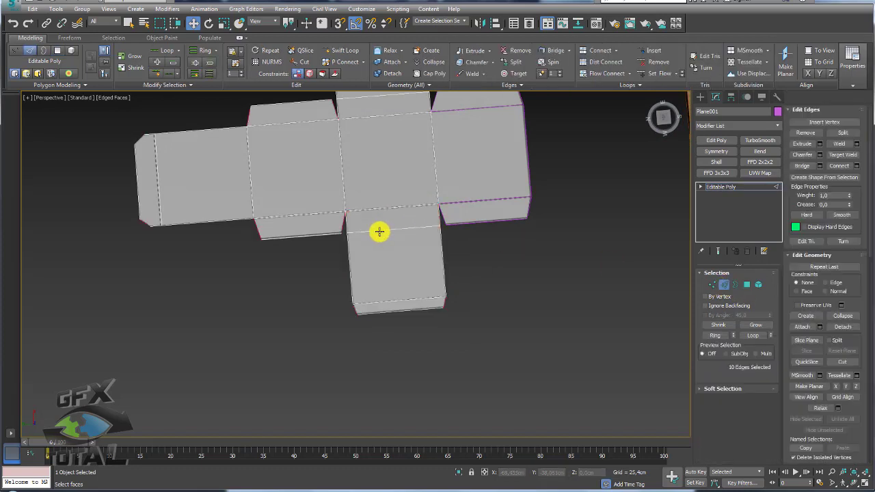
double_click(389, 230, "ctrl")
middle_click_drag(428, 221, 461, 292)
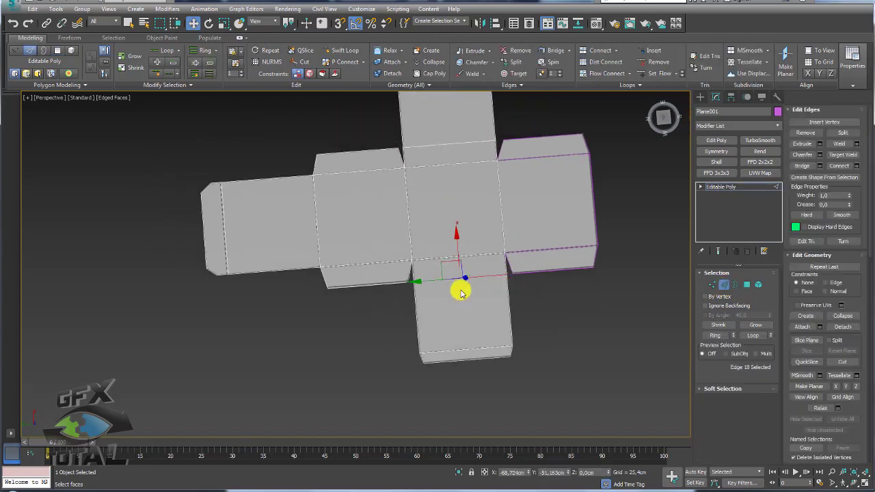
left_click(431, 146)
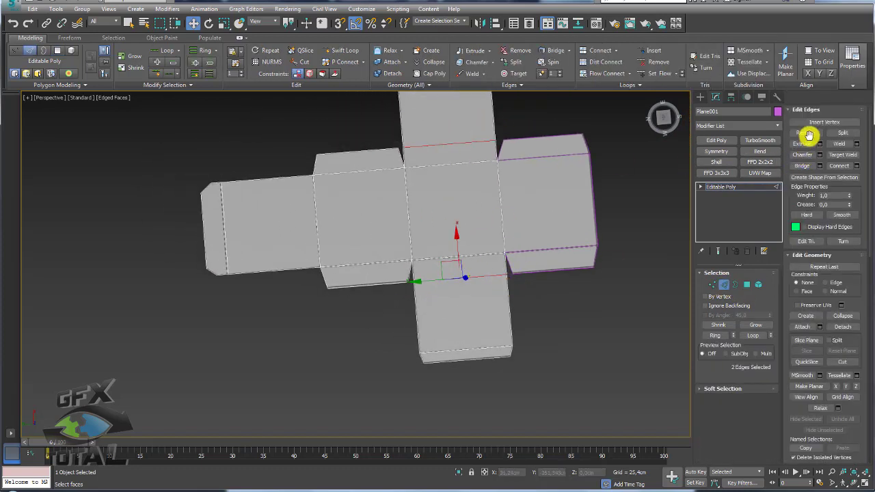
left_click(809, 133)
middle_click_drag(572, 313, 560, 292, "alt")
Detach the bottom flap face and the top face as separate objects
left_click(750, 284)
left_click(410, 344)
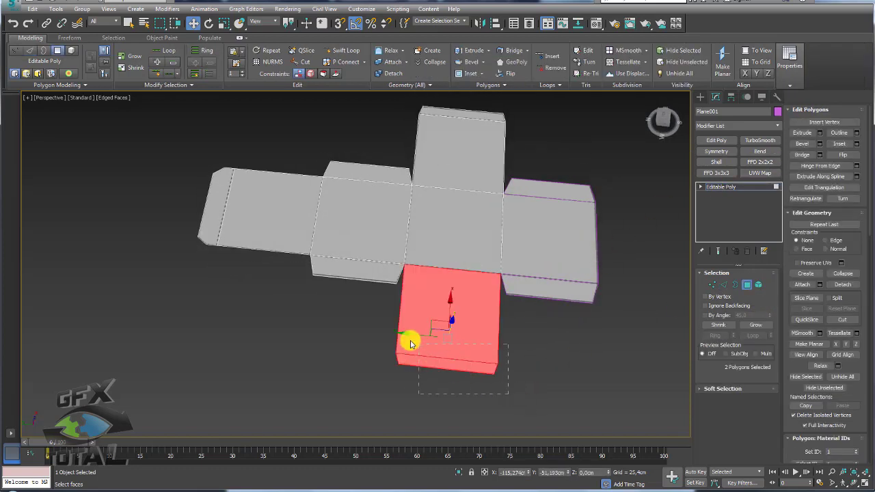
left_click(842, 284)
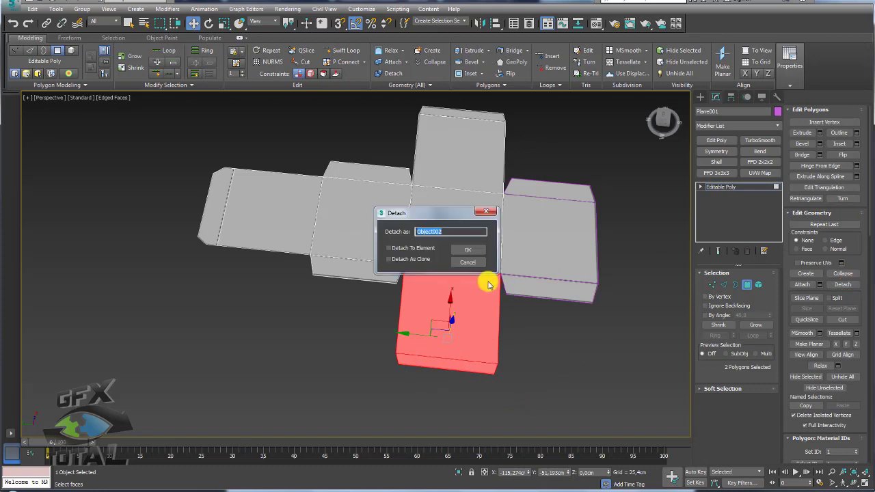
left_click(469, 253)
left_click(473, 141)
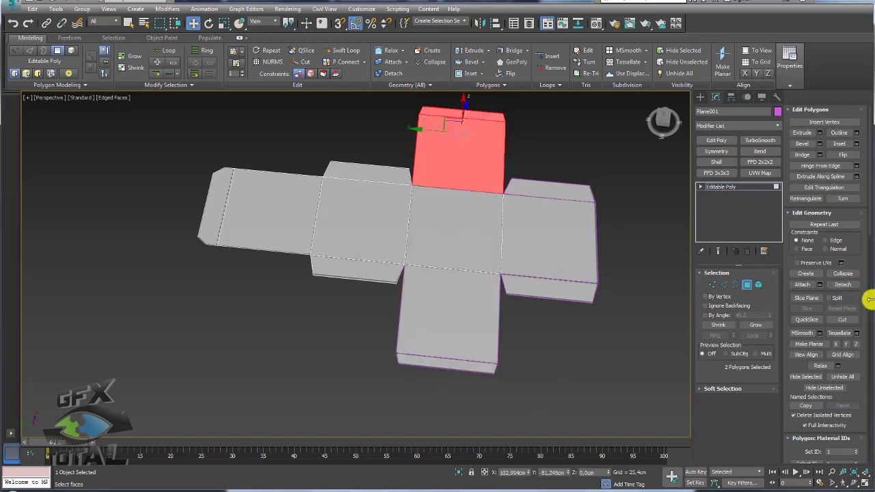
left_click(843, 284)
key("Return")
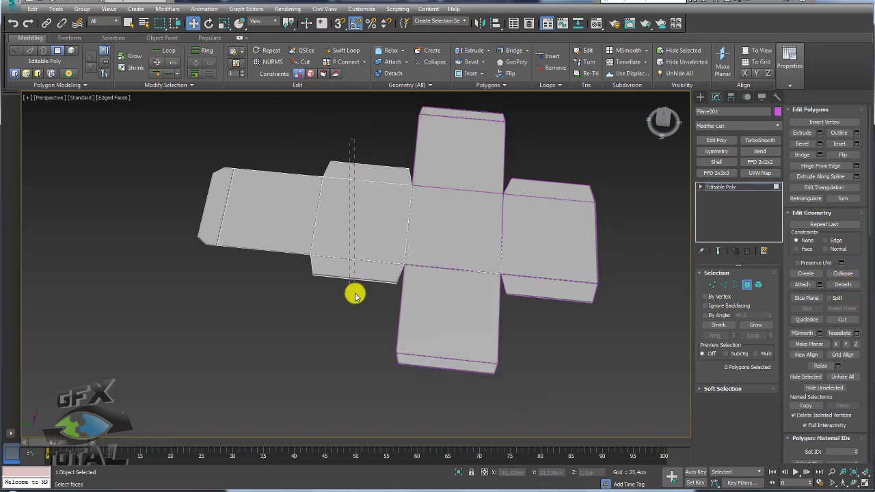
Detach the centre face with its flaps, then the two leftmost faces, and exit Polygon mode
left_click(352, 277)
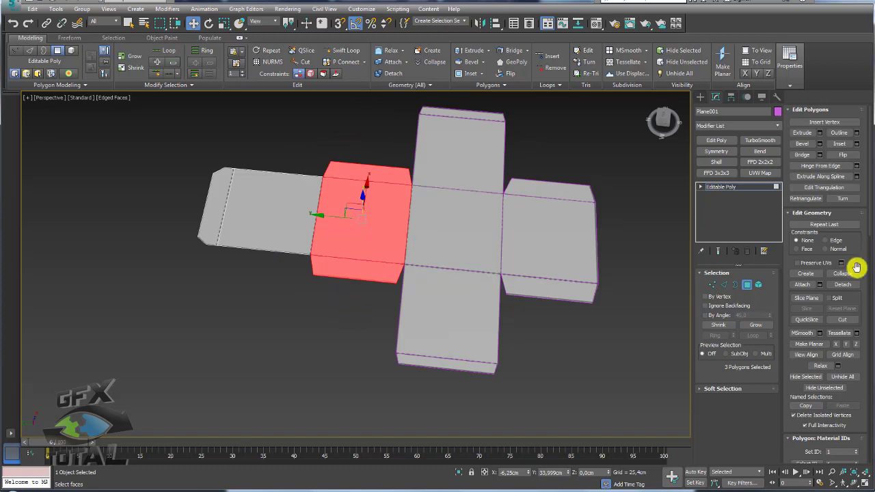
left_click(843, 285)
key("Return")
left_click_drag(224, 228, 241, 260)
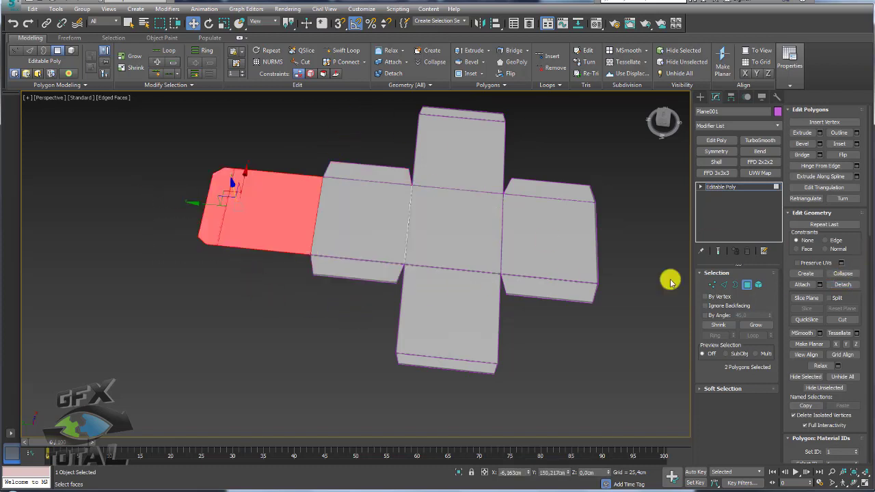
left_click(843, 284)
key("Return")
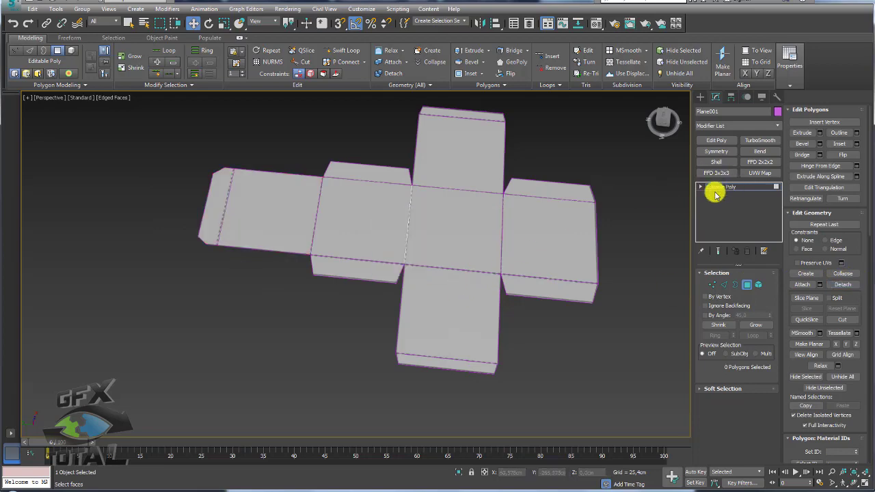
left_click(715, 195)
mouse_move(488, 225)
middle_mouse_down("alt")
mouse_move(522, 189)
mouse_move(481, 244)
mouse_move(535, 226)
mouse_move(510, 212)
middle_mouse_up("alt")
Orbit around the net, then box-select all five detached white net pieces
scroll(534, 226, "up", 3)
scroll(511, 218, "down", 1)
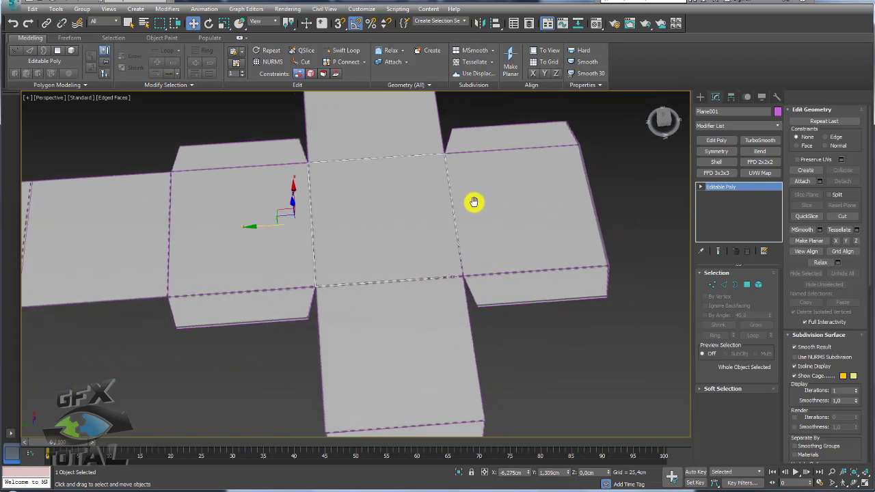
scroll(499, 251, "down", 4)
key("ctrl+a")
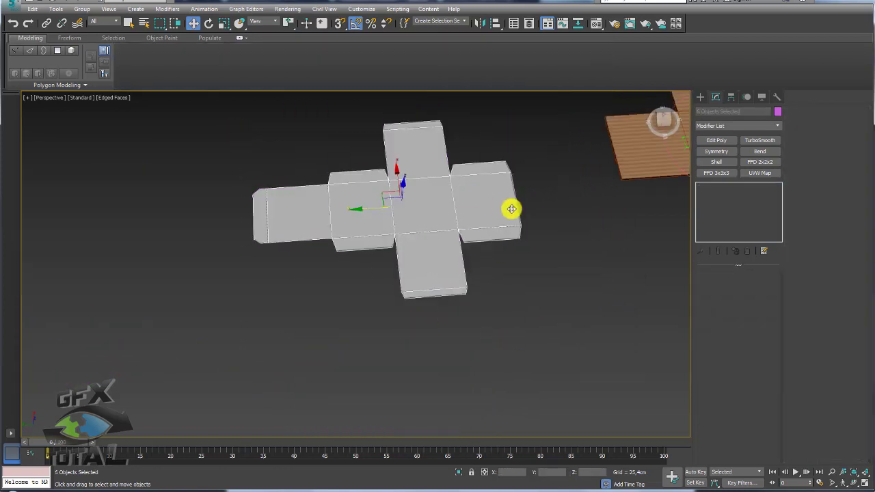
middle_click_drag(549, 294, 400, 86, "alt")
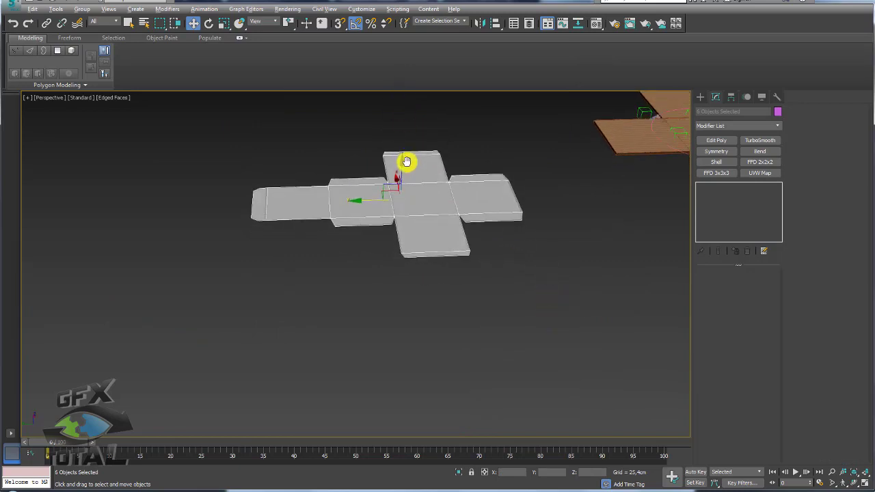
middle_click_drag(406, 164, 457, 166, "alt")
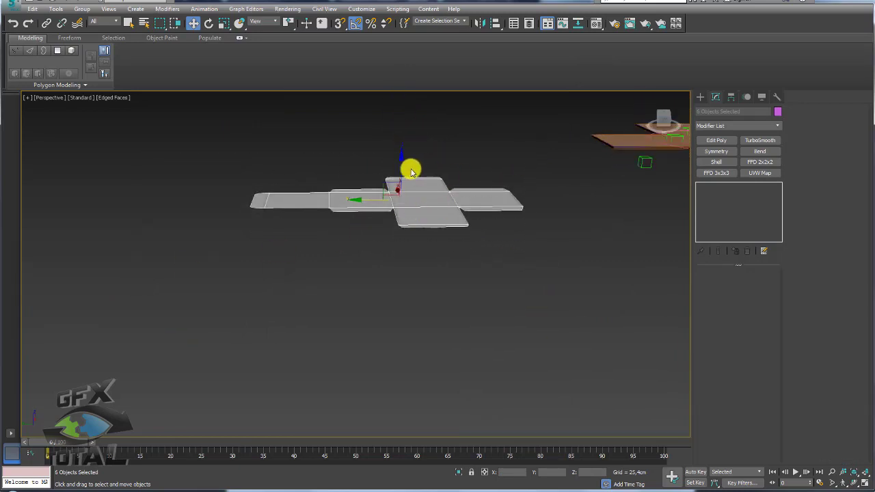
mouse_move(464, 143)
middle_mouse_down("alt")
mouse_move(496, 172)
mouse_move(471, 203)
middle_mouse_up("alt")
scroll(471, 203, "up", 4)
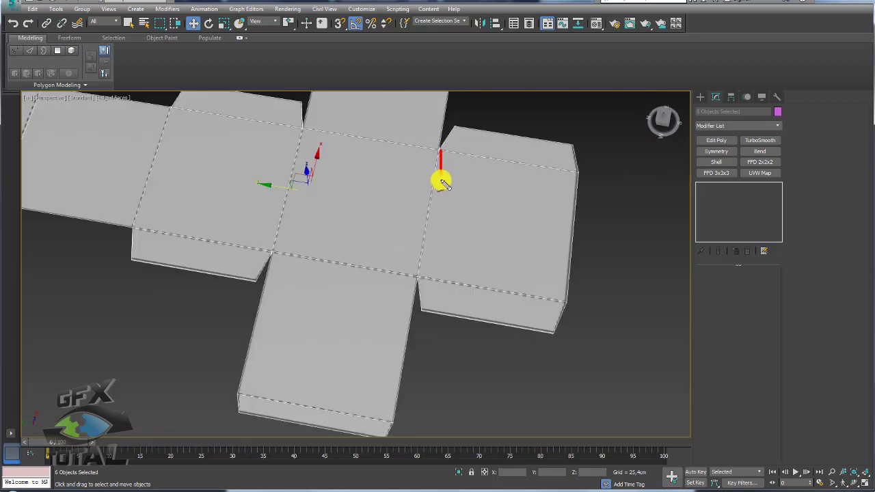
middle_click_drag(621, 318, 616, 290, "alt")
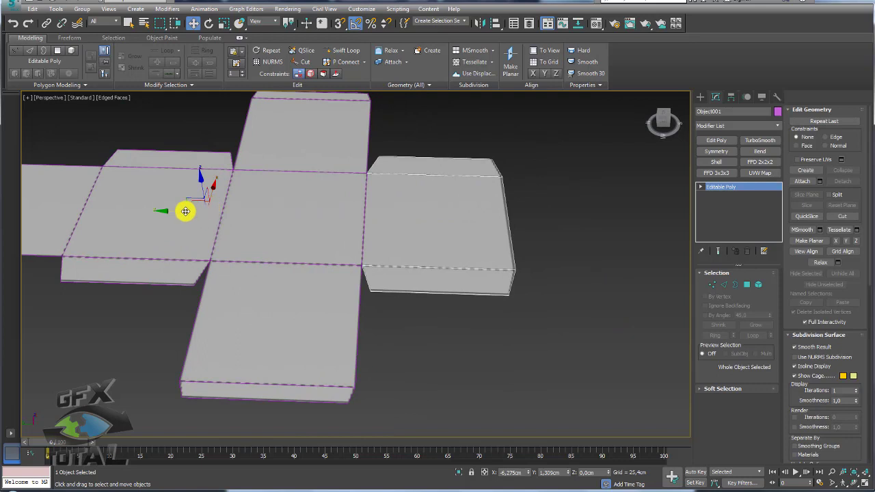
scroll(355, 231, "down", 5)
left_click_drag(391, 305, 183, 180)
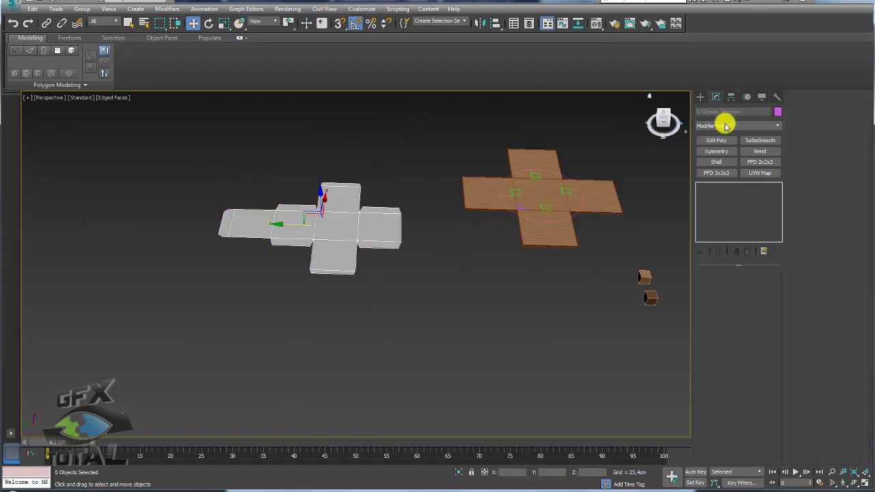
Turn on Affect Pivot Only in the Hierarchy panel and shift Object001's pivot
left_click(732, 97)
left_click(736, 162)
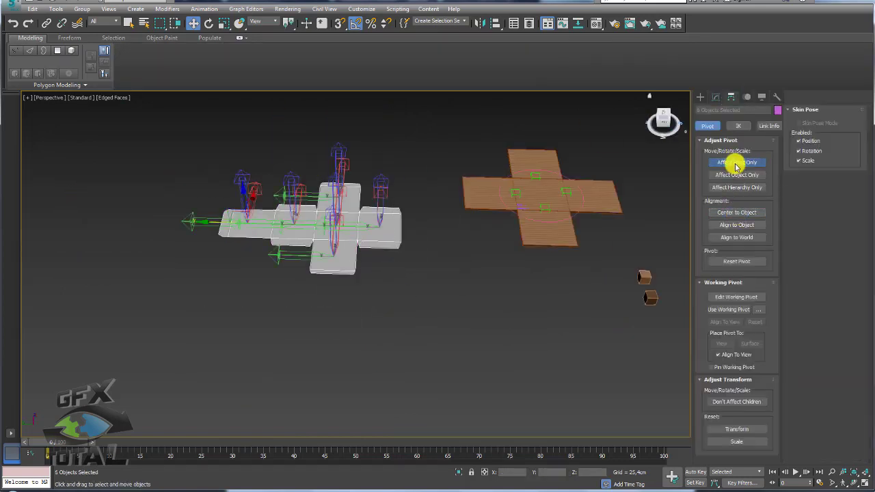
left_click(385, 207)
scroll(362, 207, "up", 3)
scroll(361, 260, "up", 5)
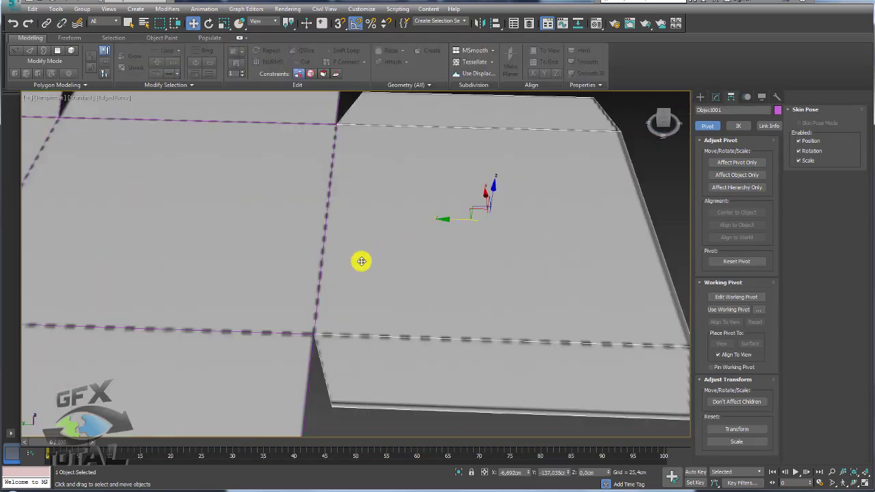
left_click_drag(484, 211, 489, 212)
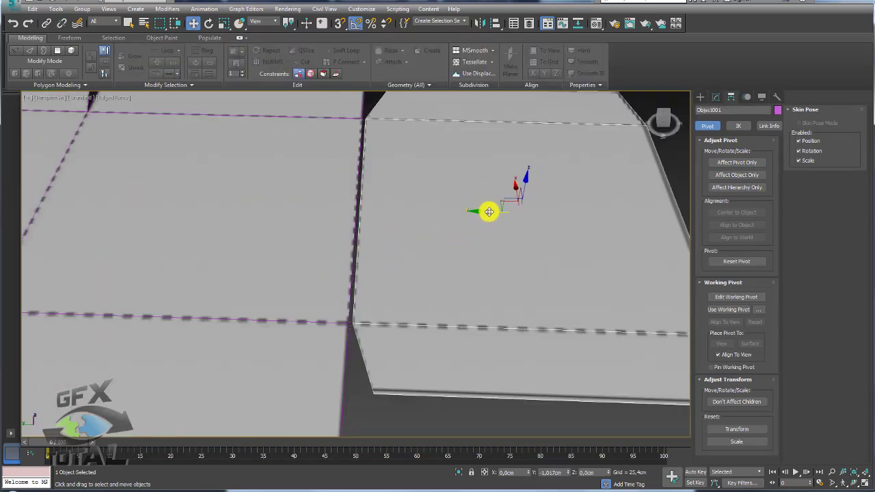
scroll(342, 276, "down", 5)
Select the bottom flap Object002, then the left piece Object003, framing each in view
left_click(335, 289)
middle_click_drag(336, 290, 376, 297, "alt")
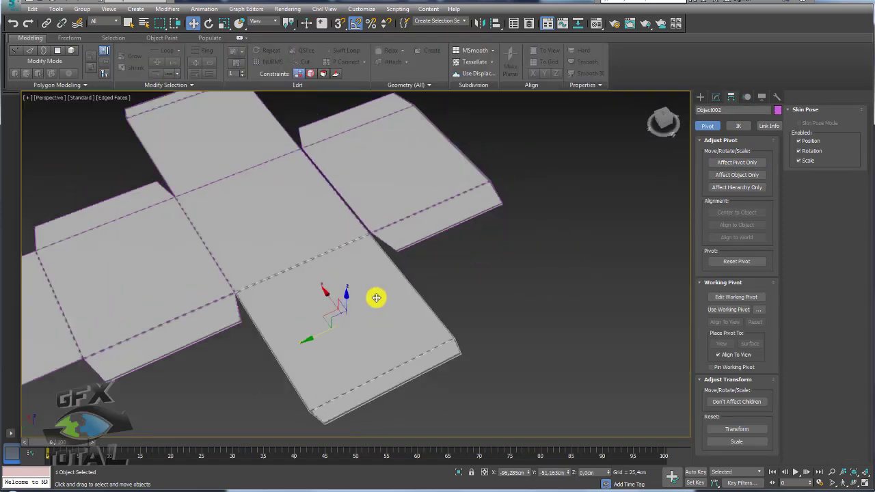
scroll(317, 340, "up", 4)
scroll(317, 340, "up", 2)
middle_click_drag(318, 340, 403, 286)
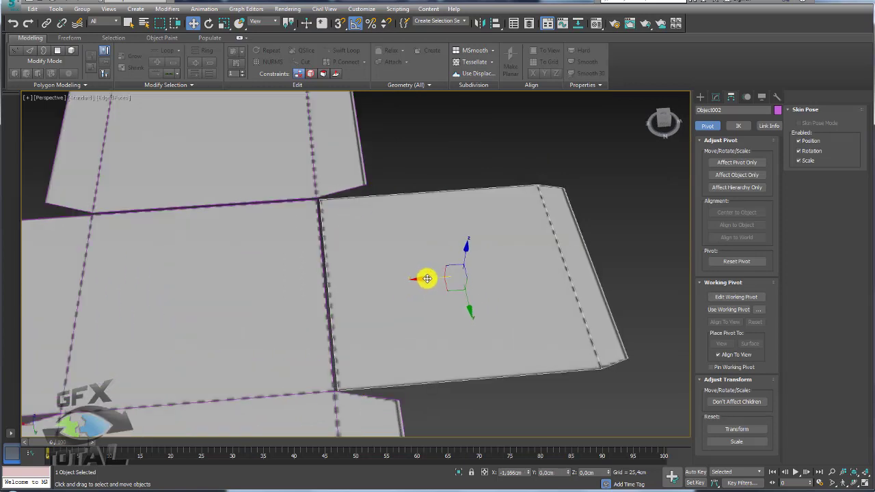
middle_click_drag(192, 283, 246, 240)
left_click(259, 283)
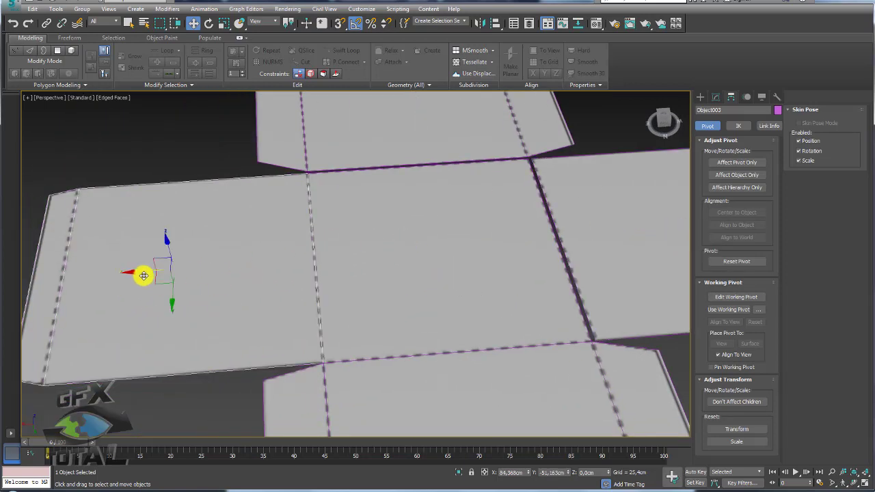
scroll(299, 290, "down", 5)
mouse_move(299, 290)
middle_mouse_down("alt")
mouse_move(469, 320)
mouse_move(360, 293)
middle_mouse_up("alt")
Move the pivots of two selected panels and of end panel Object005
left_click_drag(371, 275, 307, 190)
key("z")
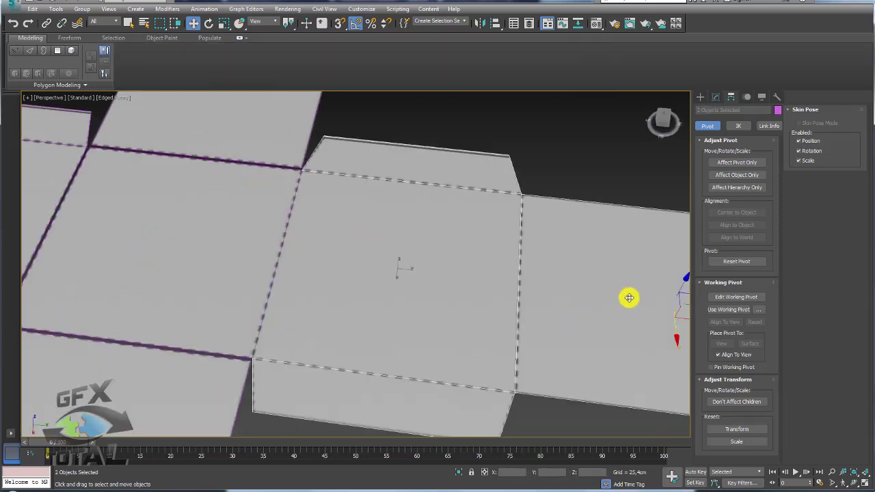
left_click_drag(637, 278, 640, 278)
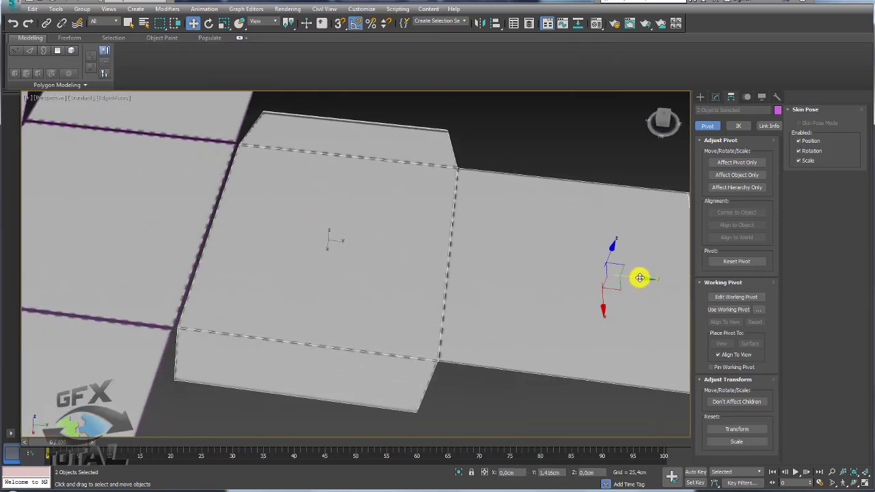
left_click(540, 352)
key("z")
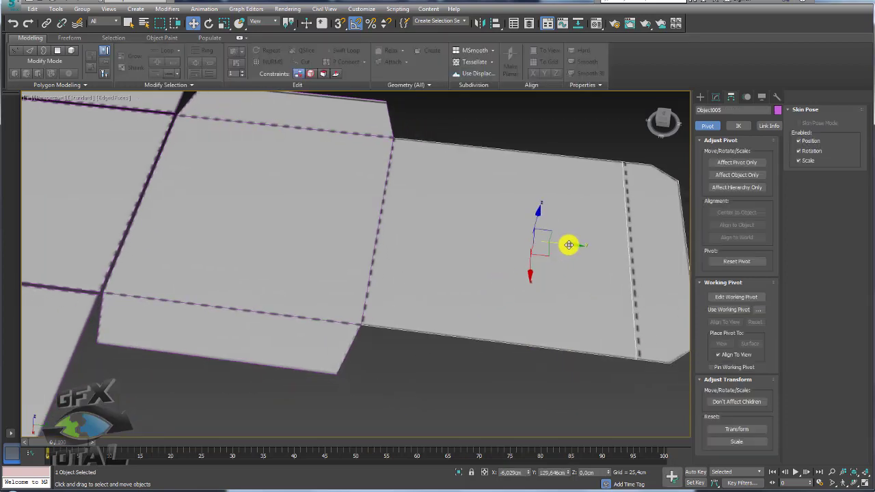
left_click_drag(569, 245, 574, 244)
scroll(574, 245, "down", 5)
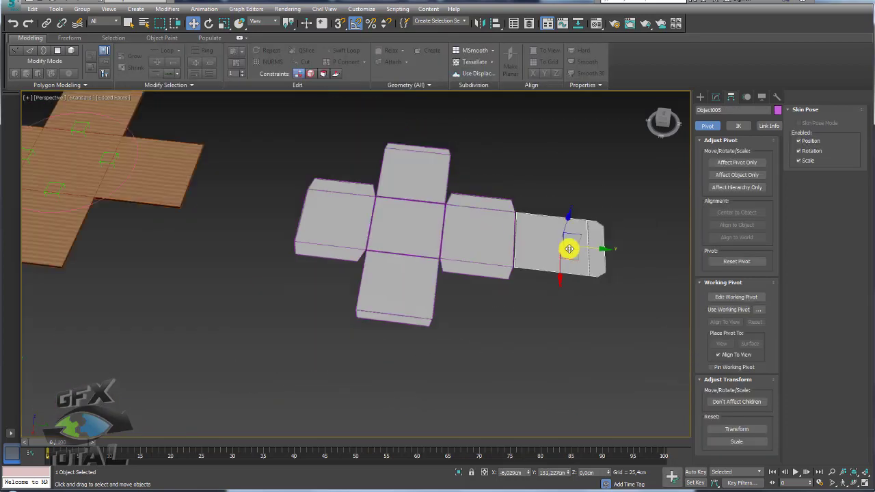
mouse_move(595, 260)
middle_mouse_down("alt")
mouse_move(485, 251)
mouse_move(549, 242)
mouse_move(483, 203)
mouse_move(465, 158)
mouse_move(469, 211)
middle_mouse_up("alt")
scroll(444, 234, "up", 4)
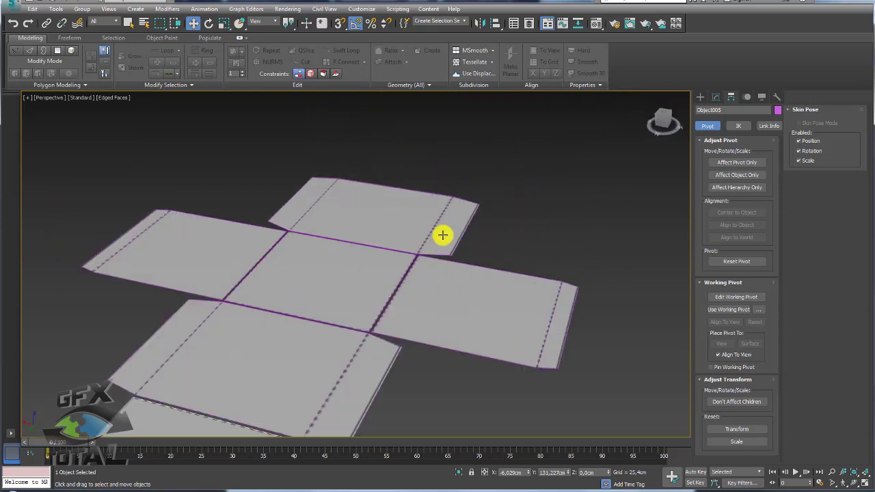
scroll(445, 231, "up", 4)
scroll(478, 246, "up", 1)
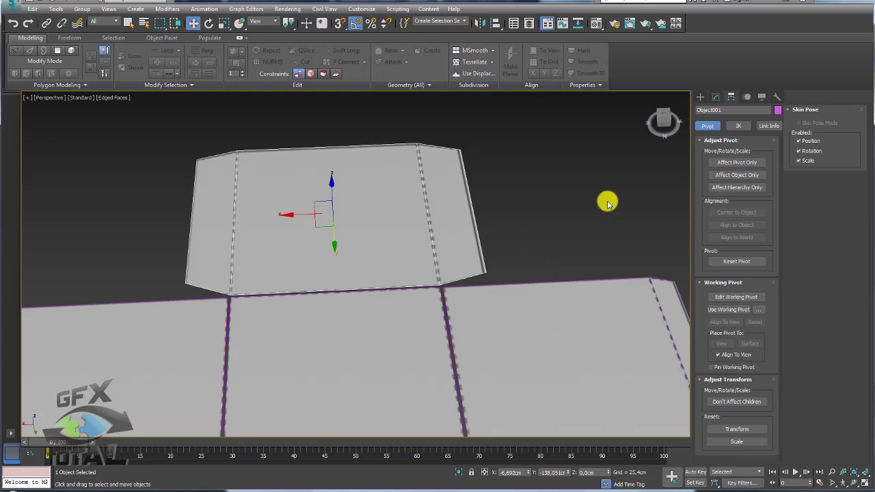
Check the faces of the top flap and right flap Object002 in Polygon mode, leaving them unchanged
left_click(716, 97)
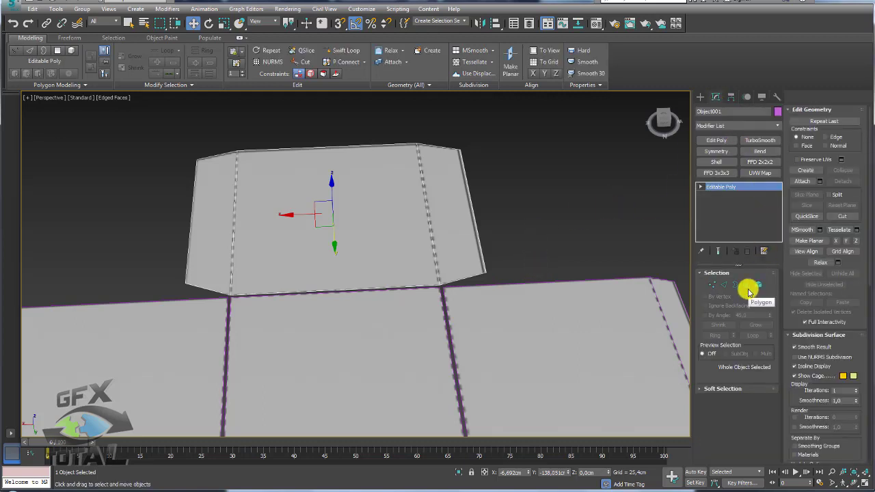
left_click(748, 287)
left_click(441, 241)
scroll(451, 226, "down", 5)
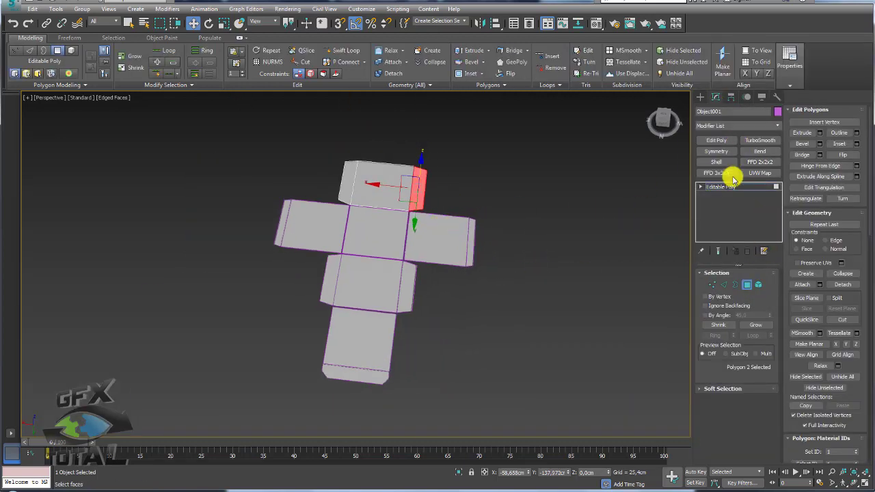
left_click(470, 257)
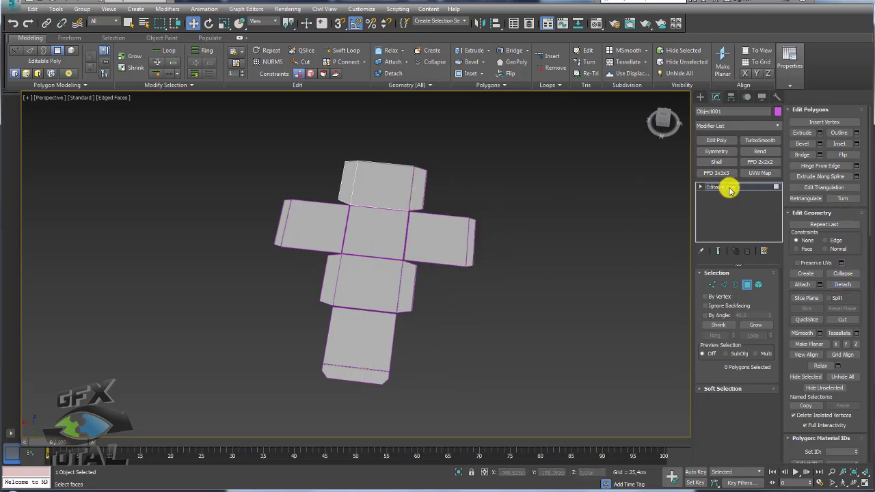
left_click(725, 186)
left_click(447, 242)
left_click(748, 284)
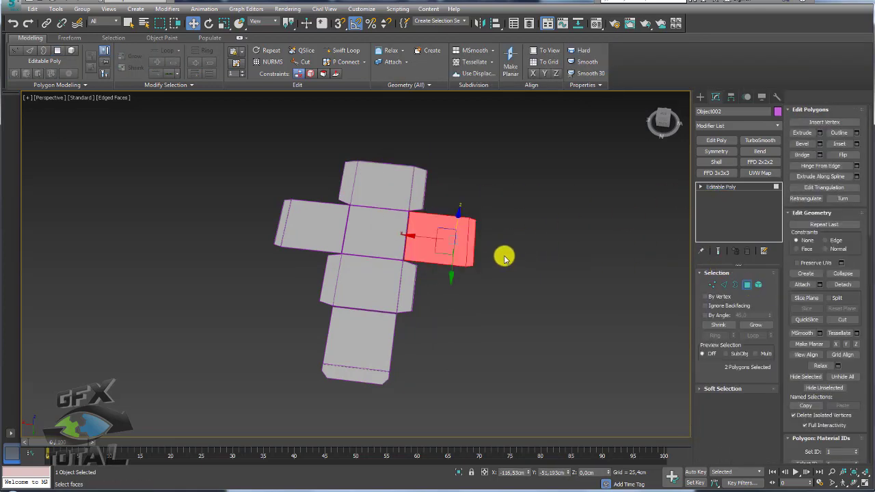
left_click(474, 248)
left_click(472, 245)
left_click(525, 287)
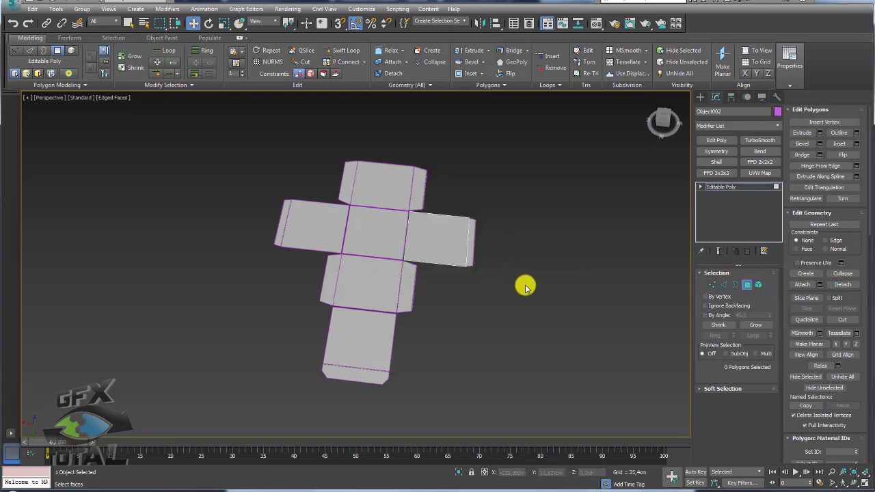
left_click(711, 187)
Detach the thin right side face of Object004 as a new object
left_click(403, 288)
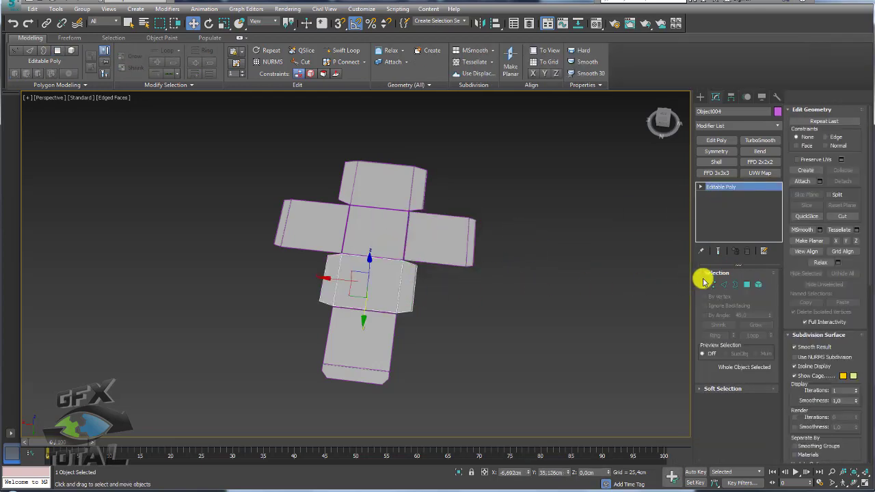
key("4")
left_click(408, 287)
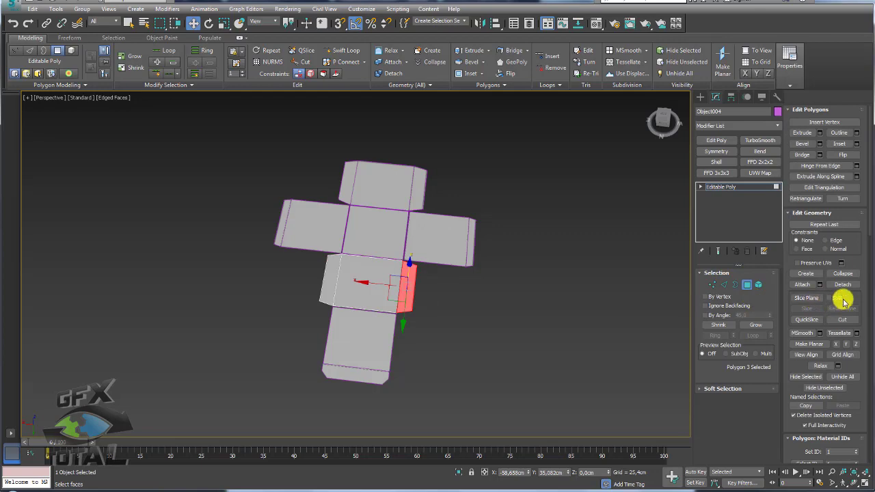
left_click(460, 295)
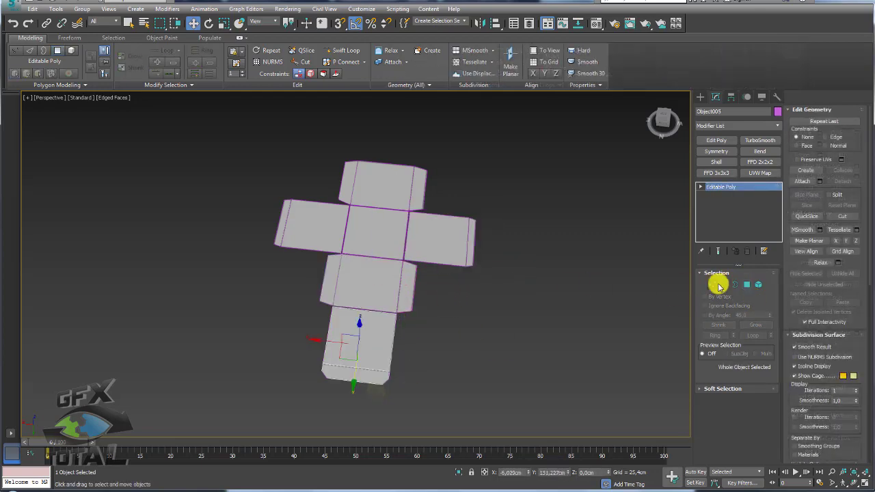
left_click(328, 281)
left_click(843, 285)
key("Return")
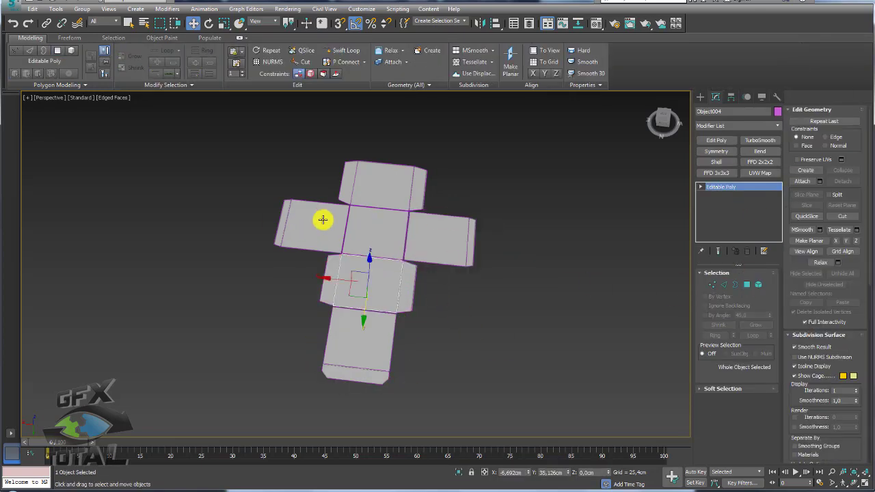
left_click(301, 225)
Exit face editing, orbit around the unfolded box, and select all net pieces
left_click(487, 188)
key("4")
mouse_move(487, 188)
middle_mouse_down("alt")
mouse_move(312, 189)
mouse_move(420, 198)
mouse_move(466, 188)
mouse_move(481, 244)
mouse_move(449, 209)
mouse_move(521, 184)
middle_mouse_up("alt")
scroll(433, 194, "up", 5)
scroll(421, 186, "down", 5)
key("ctrl+z")
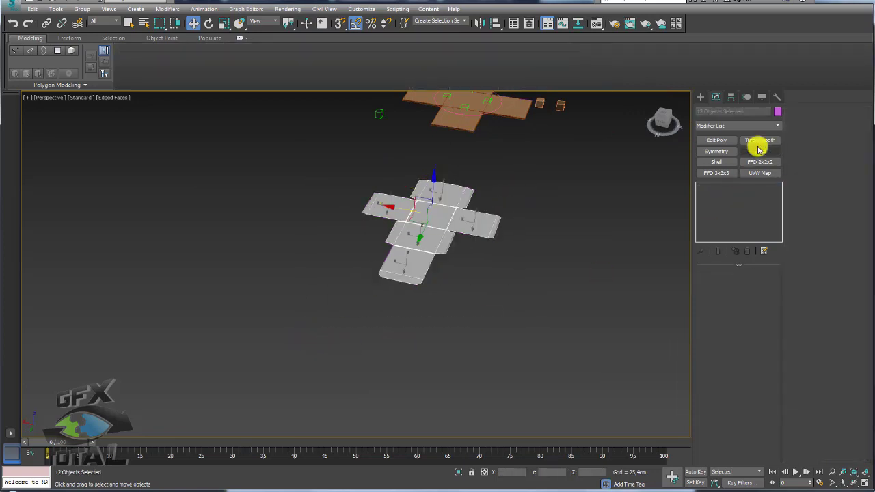
With Affect Pivot Only on, center each piece's pivot to its object, then deselect
left_click(732, 98)
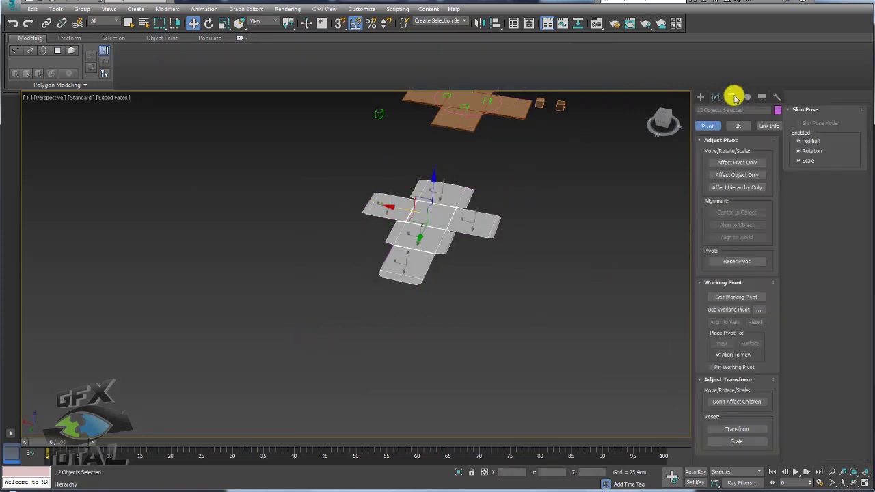
left_click(737, 163)
left_click(733, 213)
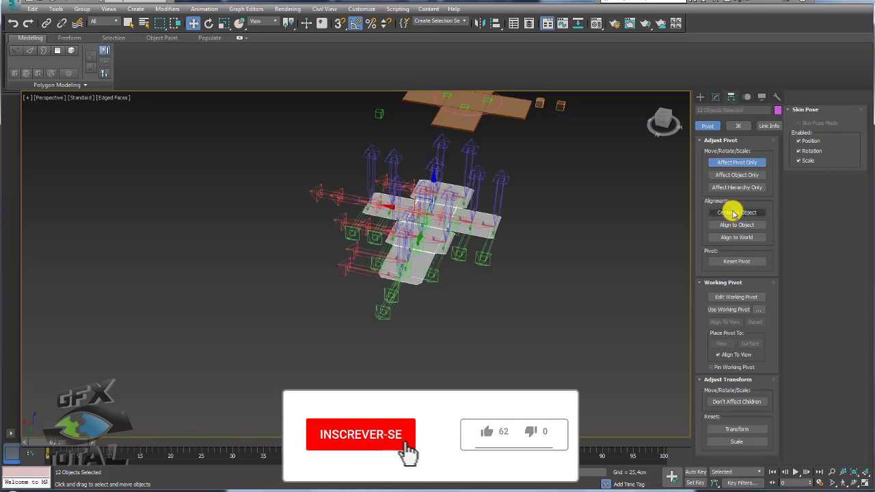
mouse_move(541, 216)
middle_mouse_down("alt")
mouse_move(545, 319)
mouse_move(479, 250)
mouse_move(474, 214)
mouse_move(307, 250)
middle_mouse_up("alt")
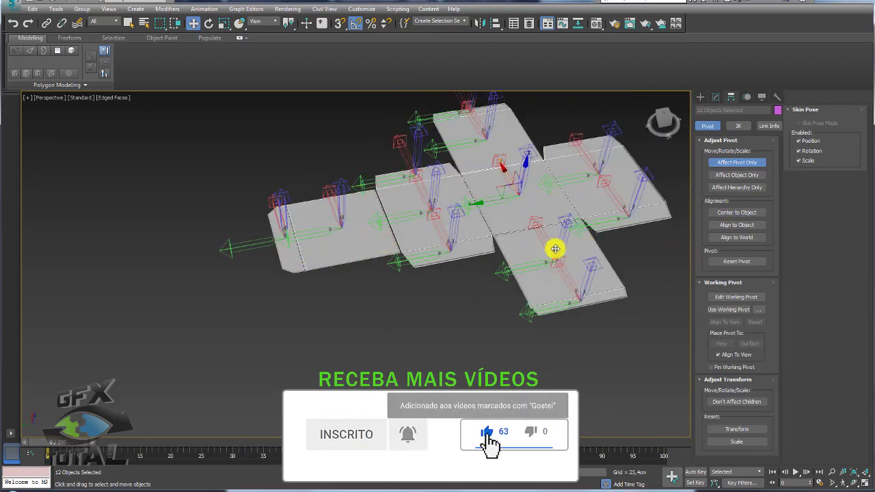
left_click(421, 312)
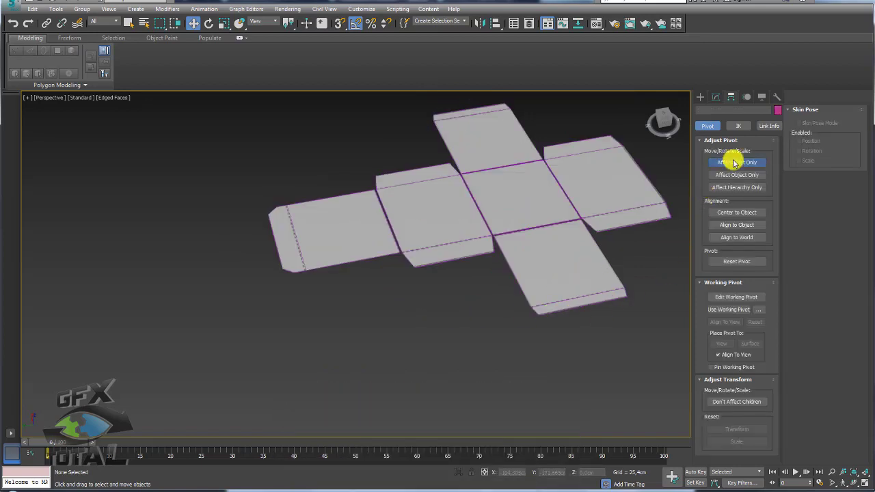
Select the top and left net pieces and nudge them slightly left
scroll(517, 164, "up", 3)
scroll(465, 246, "up", 3)
left_click(454, 269)
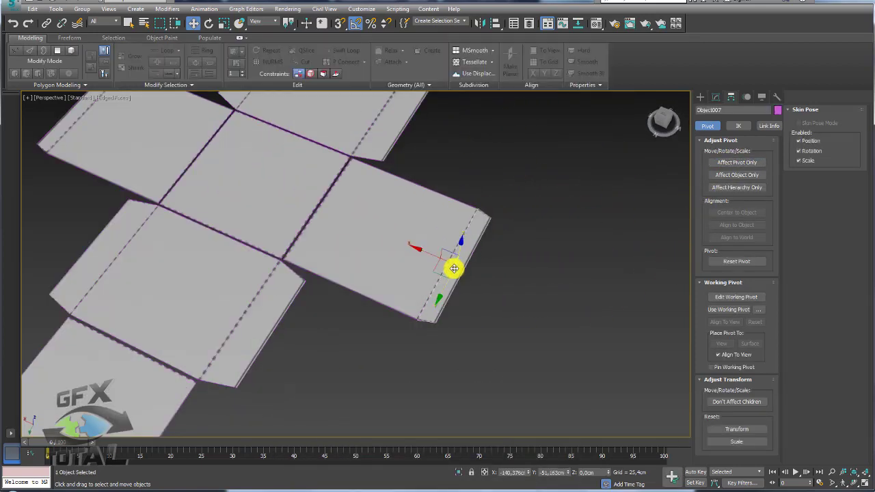
scroll(454, 269, "up", 2)
scroll(428, 254, "up", 2)
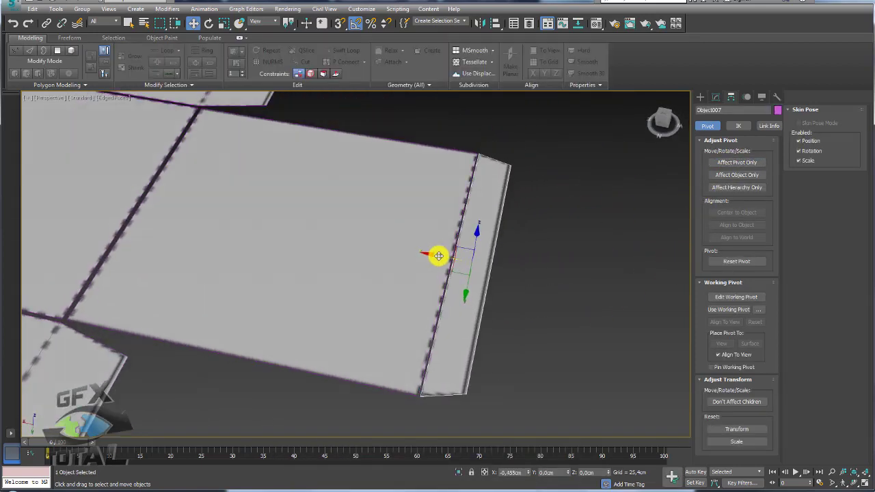
scroll(437, 254, "down", 3)
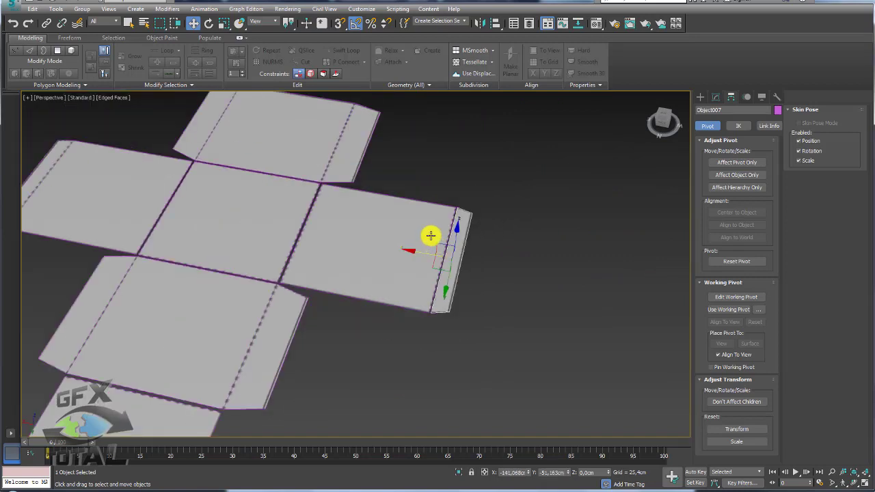
left_click(348, 164, "ctrl")
left_click(270, 346, "ctrl")
scroll(354, 262, "up", 2)
scroll(394, 226, "up", 2)
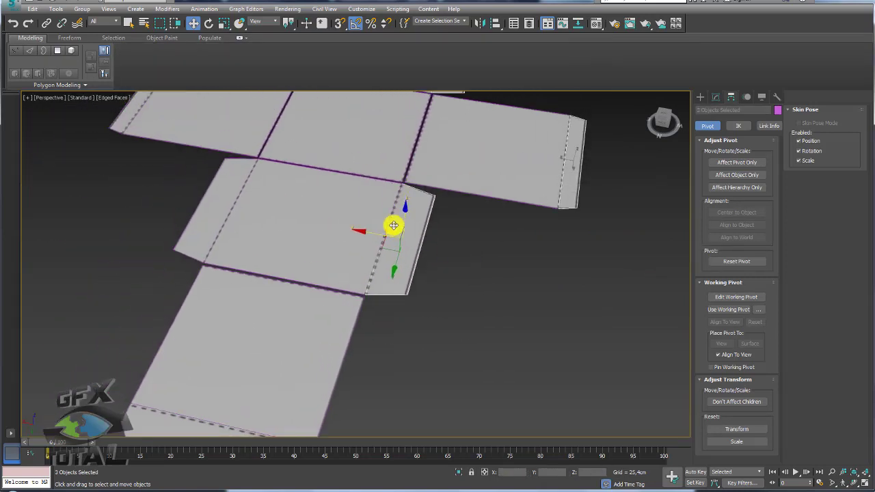
scroll(394, 226, "up", 2)
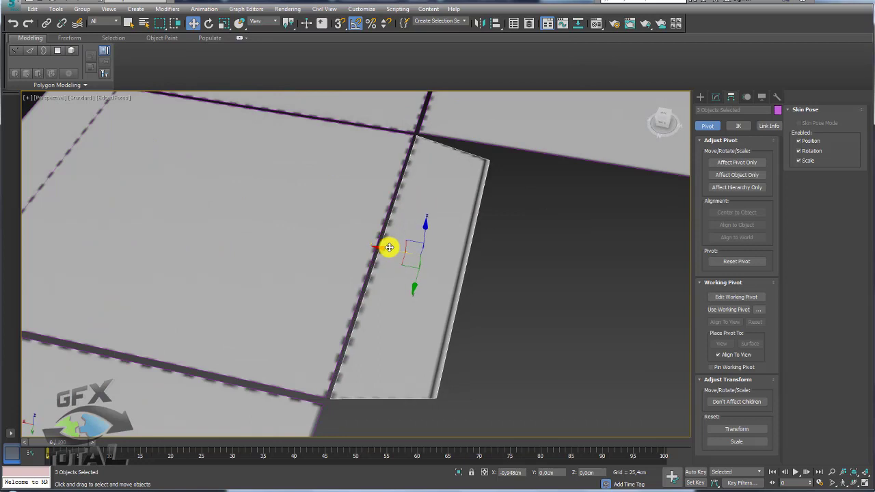
scroll(297, 215, "down", 4)
left_click(287, 203)
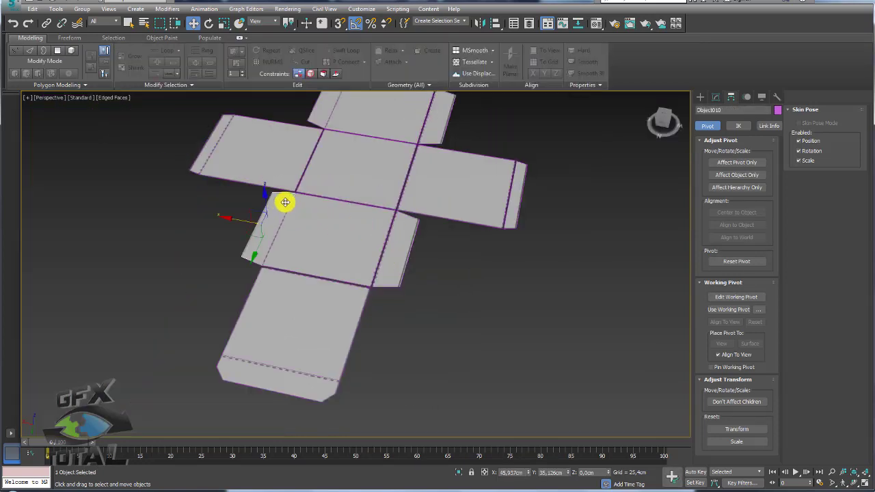
left_click(319, 118, "ctrl")
left_click(224, 147, "ctrl")
scroll(346, 194, "up", 3)
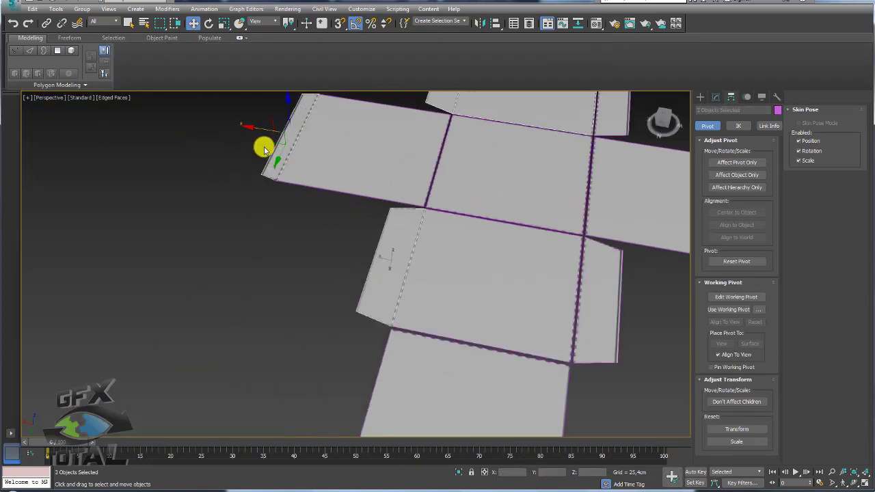
left_click_drag(262, 129, 260, 129)
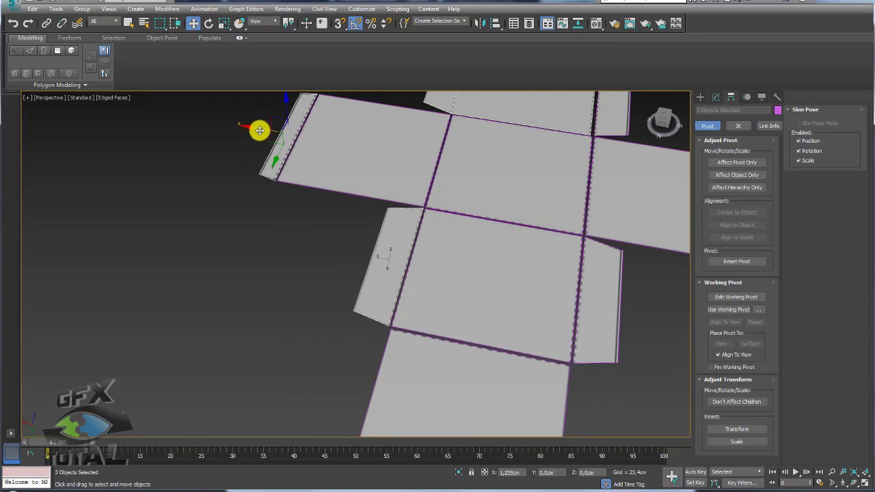
Nudge the left end flap slightly into place
scroll(387, 180, "down", 5)
left_click(235, 268)
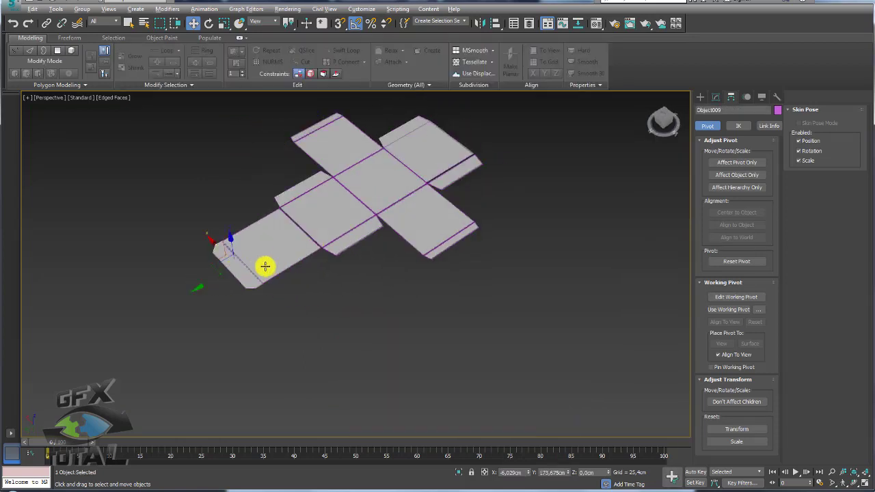
middle_click_drag(264, 239, 213, 280, "alt")
left_click_drag(207, 275, 206, 275)
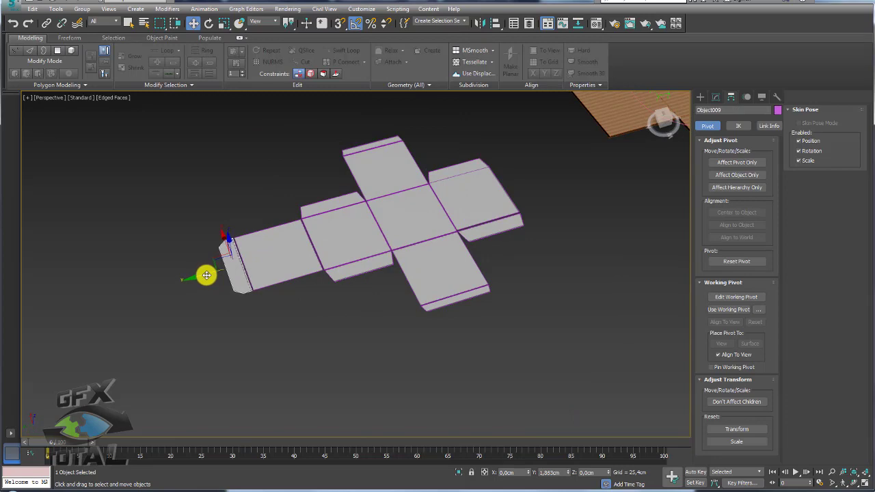
Frame the right piece of the net and nudge it slightly left
mouse_move(328, 260)
middle_mouse_down("alt")
mouse_move(446, 317)
mouse_move(439, 285)
middle_mouse_up("alt")
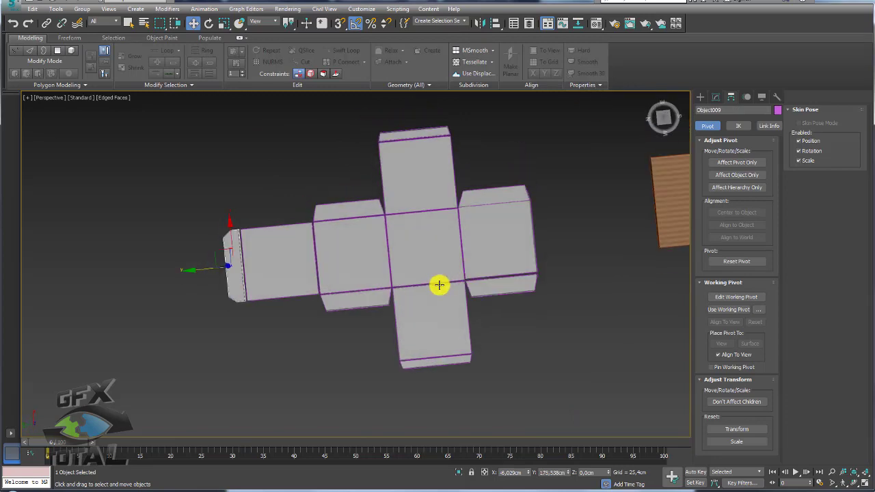
left_click(480, 198)
key("z")
middle_click_drag(469, 235, 390, 205, "alt")
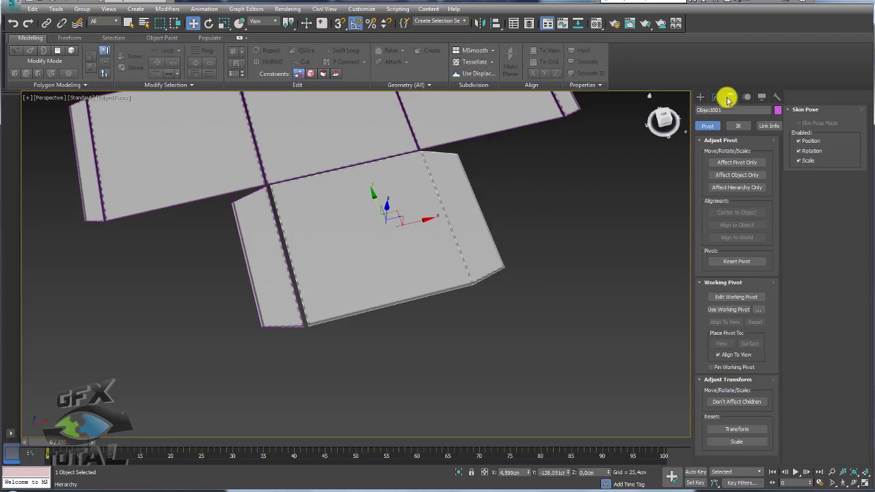
middle_click_drag(526, 190, 513, 286)
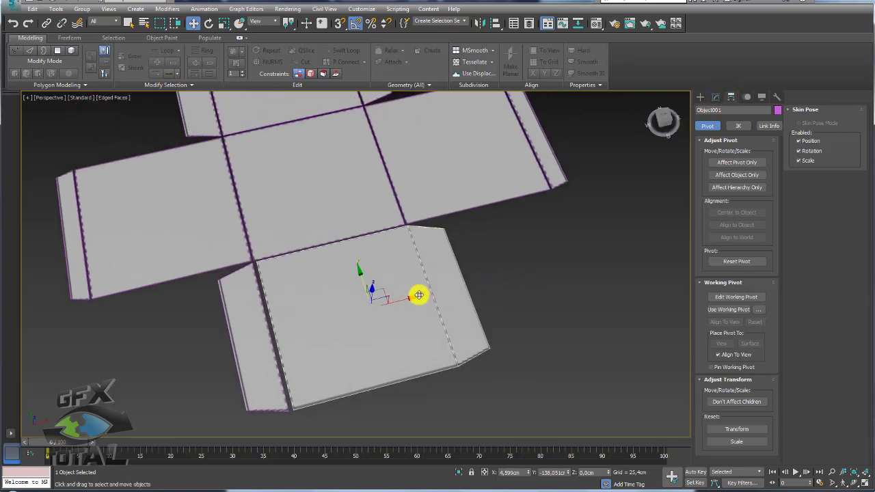
left_click_drag(407, 298, 406, 302)
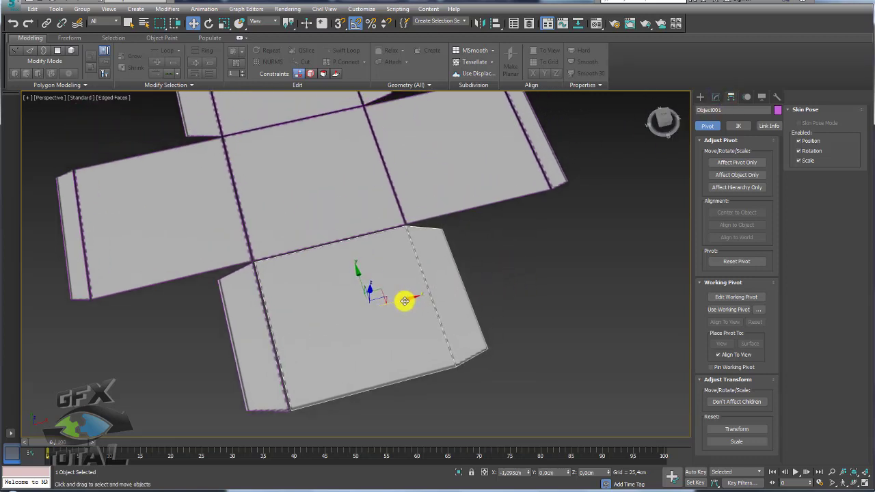
scroll(400, 237, "up", 5)
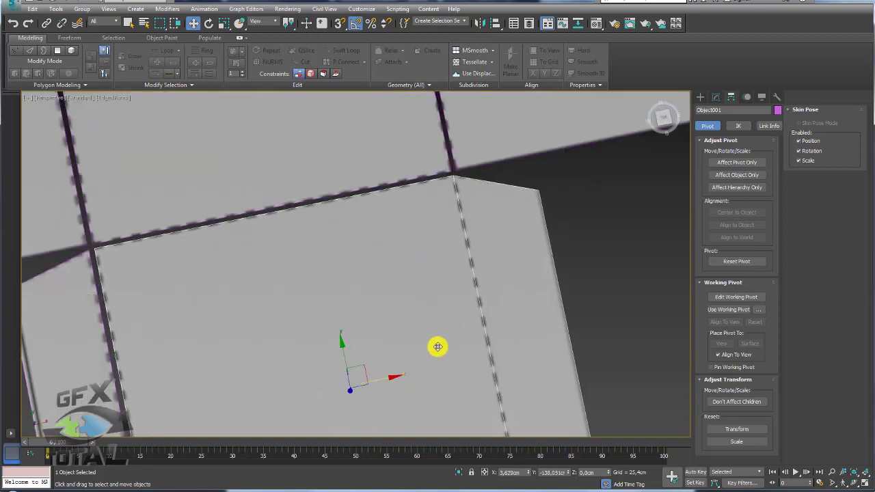
scroll(478, 322, "down", 5)
middle_click_drag(515, 305, 467, 189)
Detach the right piece's side polygon as a new object, Object012, and nudge it right
left_click(715, 96)
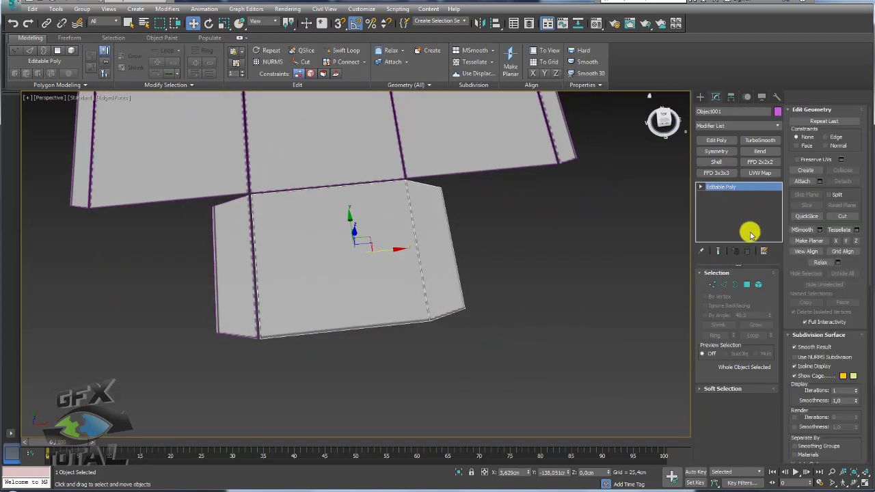
left_click(747, 286)
left_click(451, 277)
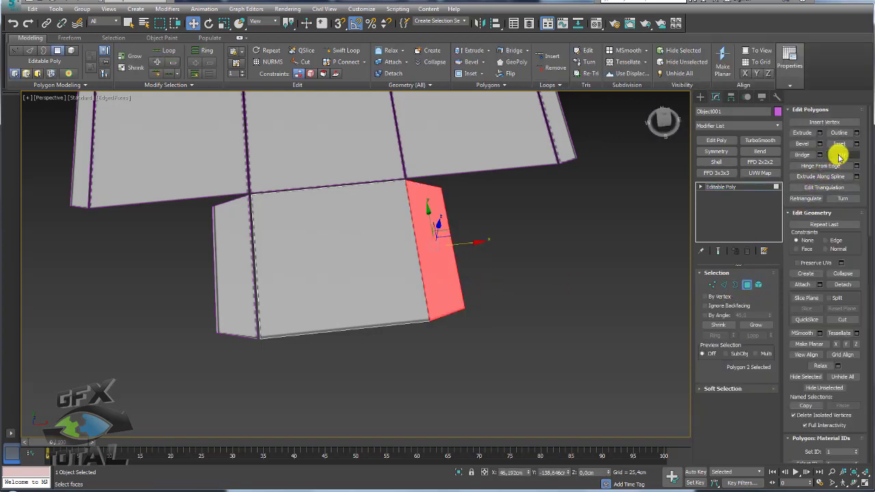
left_click(845, 286)
left_click(465, 228)
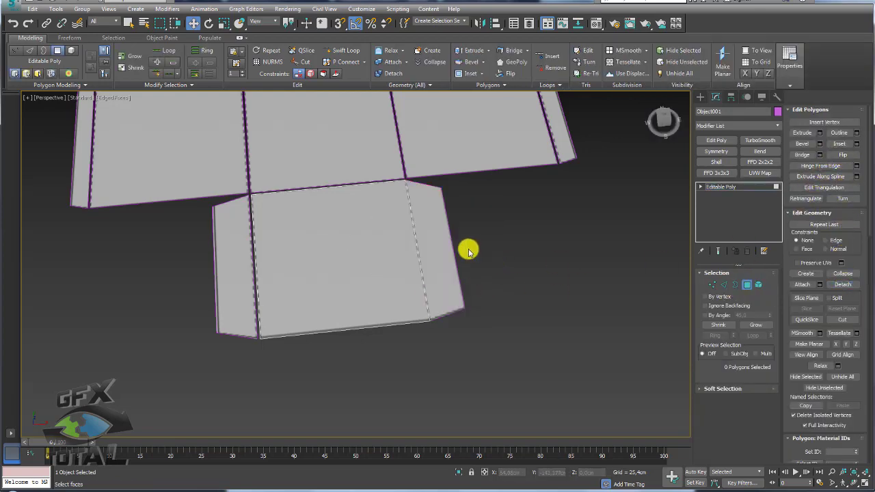
left_click(715, 187)
left_click(406, 252)
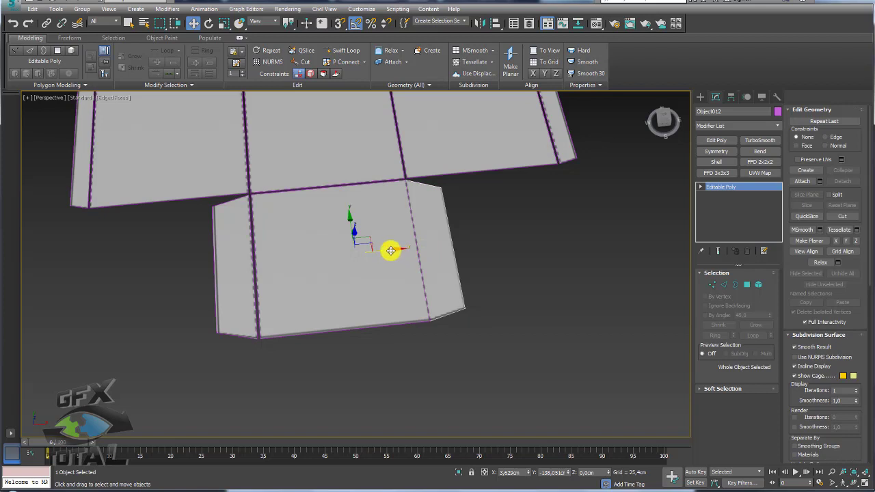
left_click_drag(390, 251, 393, 250)
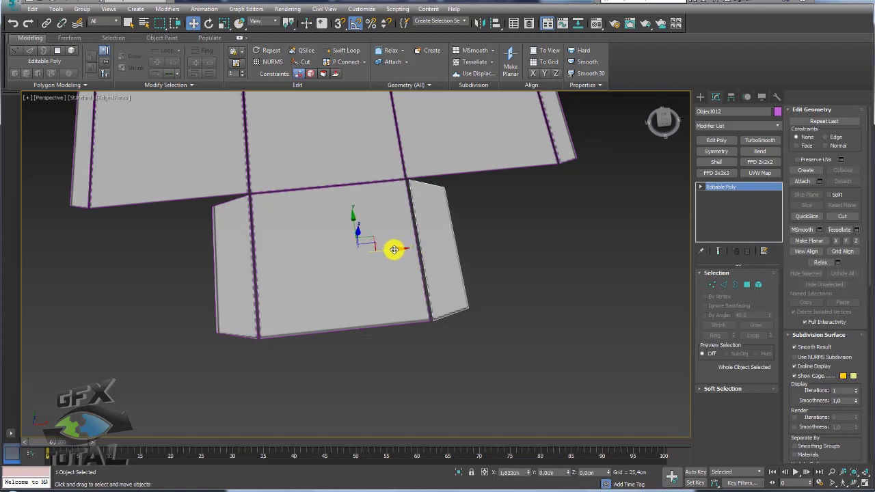
Centre the pivots of the detached flap and the right piece with Affect Pivot Only > Center to Object
left_click(730, 96)
left_click(738, 162)
left_click(737, 212)
left_click(737, 162)
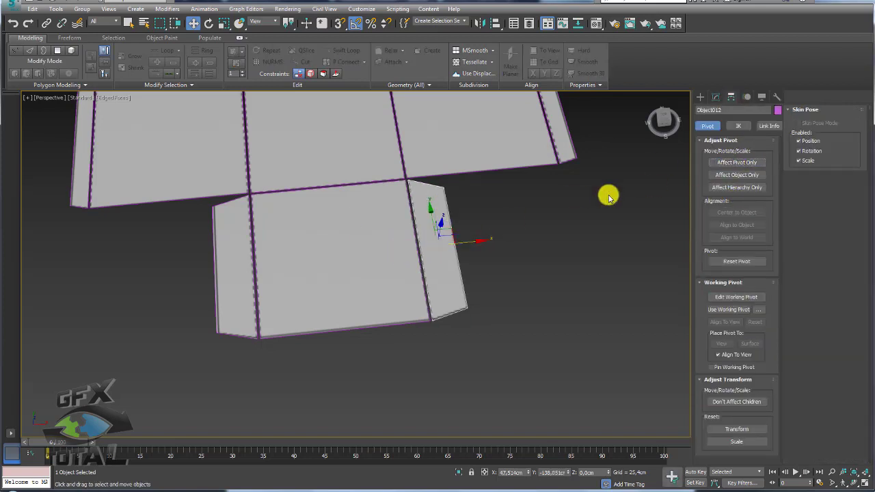
key("ctrl+z")
left_click(735, 163)
left_click(736, 212)
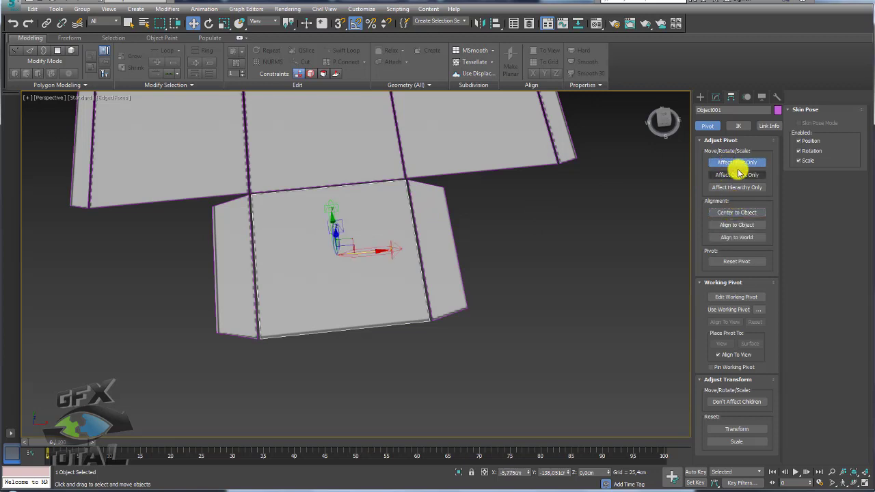
left_click(737, 166)
Select all 13 net pieces
scroll(469, 220, "down", 5)
middle_click_drag(383, 240, 502, 170, "alt")
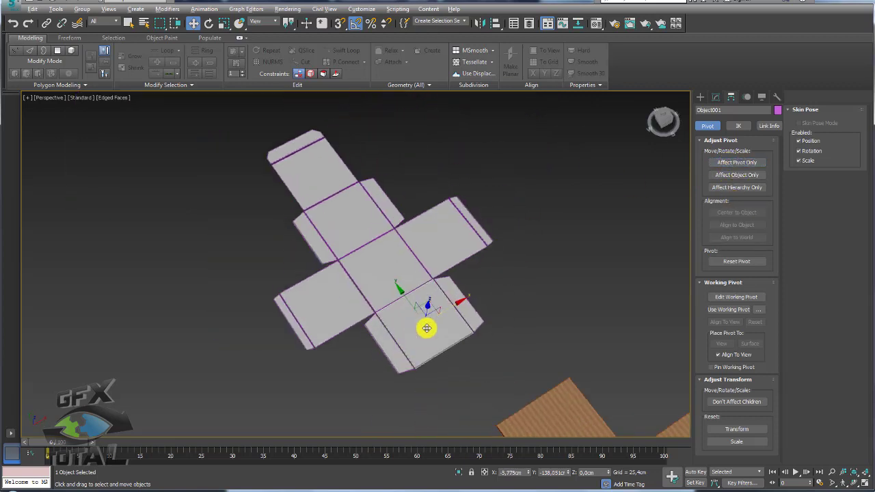
key("ctrl+a")
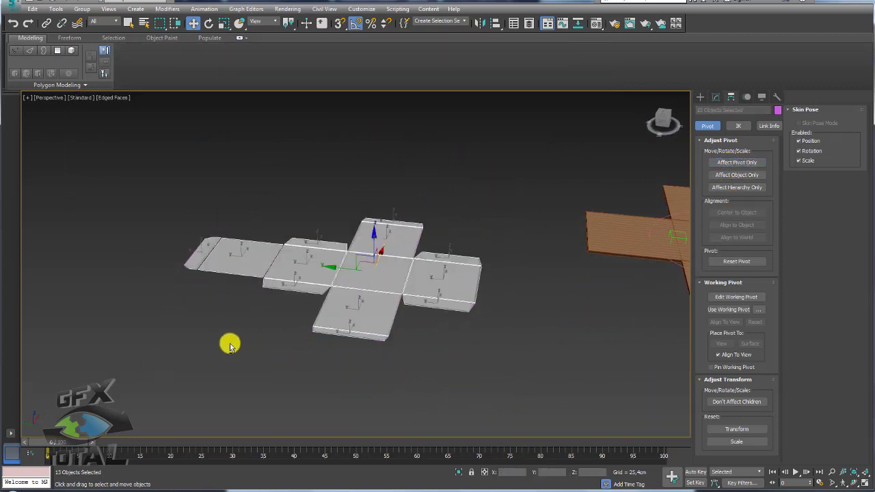
Slide the left end flap's pivot along X and view the net from above
middle_click_drag(231, 344, 303, 315, "alt")
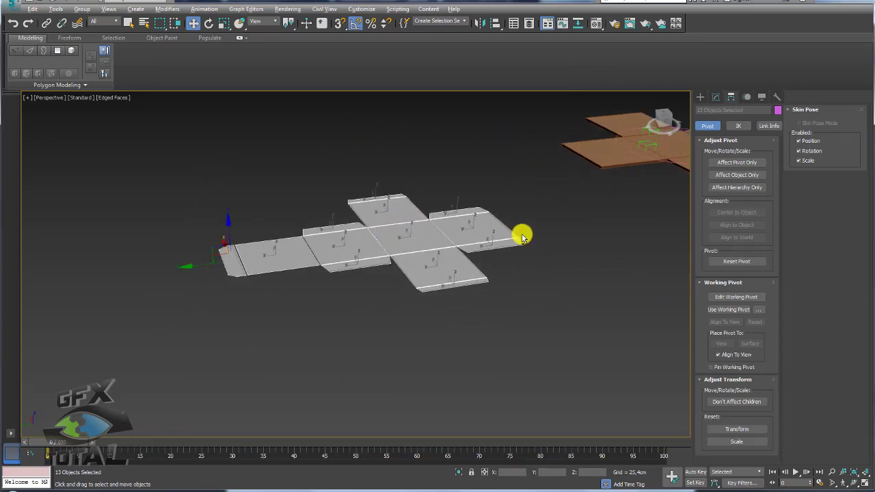
middle_click_drag(522, 237, 508, 294, "alt")
left_click_drag(215, 243, 261, 236)
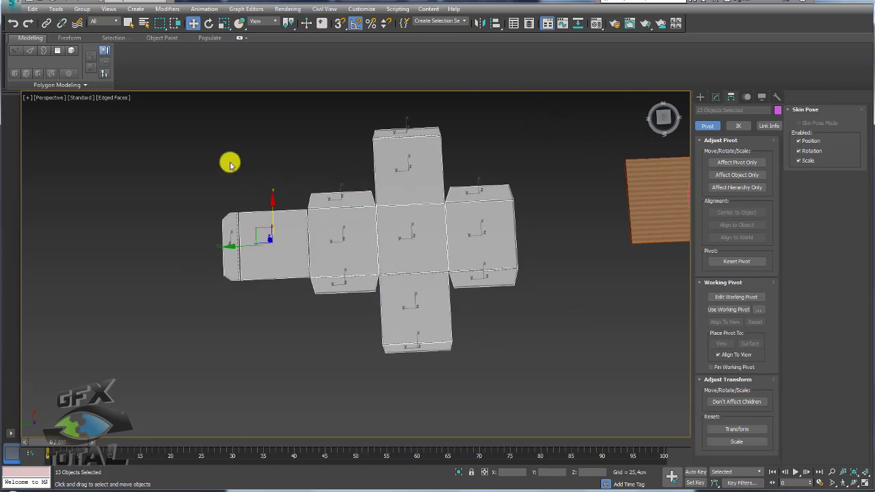
mouse_move(493, 386)
middle_mouse_down("alt")
mouse_move(534, 276)
mouse_move(586, 362)
mouse_move(445, 363)
middle_mouse_up("alt")
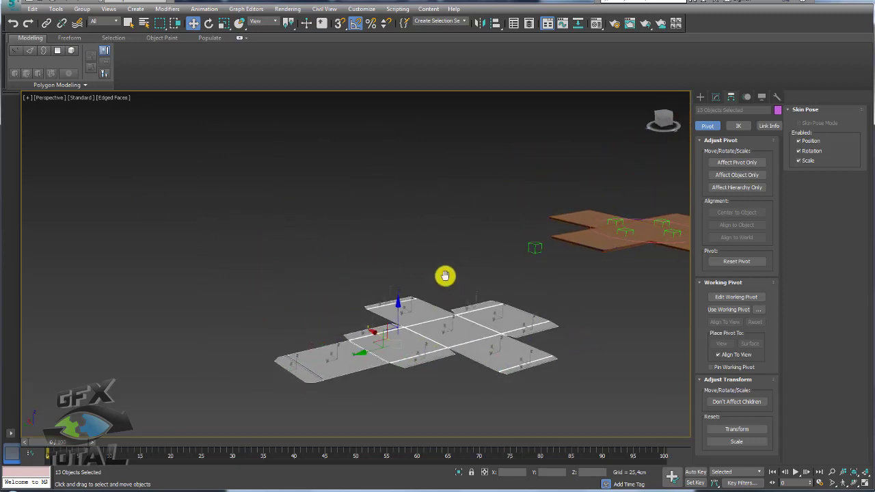
middle_click_drag(445, 276, 422, 202)
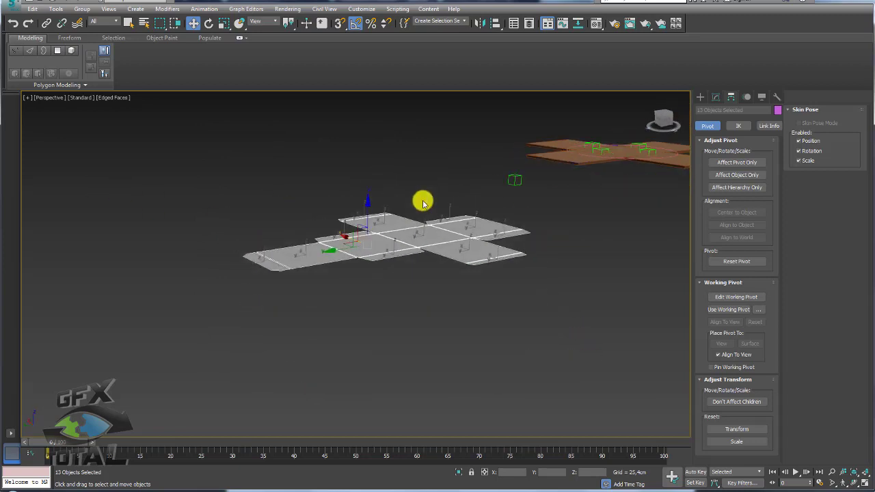
Batch-rename the selected pieces with Tools > Rename Objects using base name ossos-caixa
left_click(56, 9)
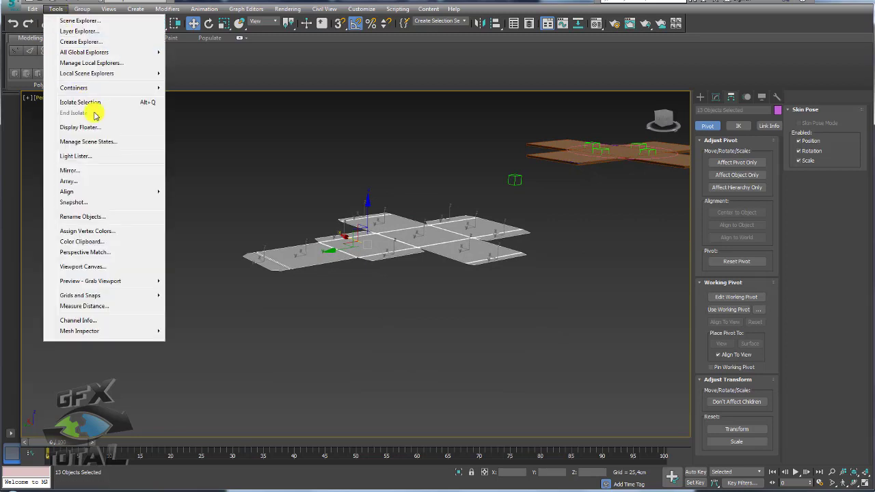
left_click(82, 217)
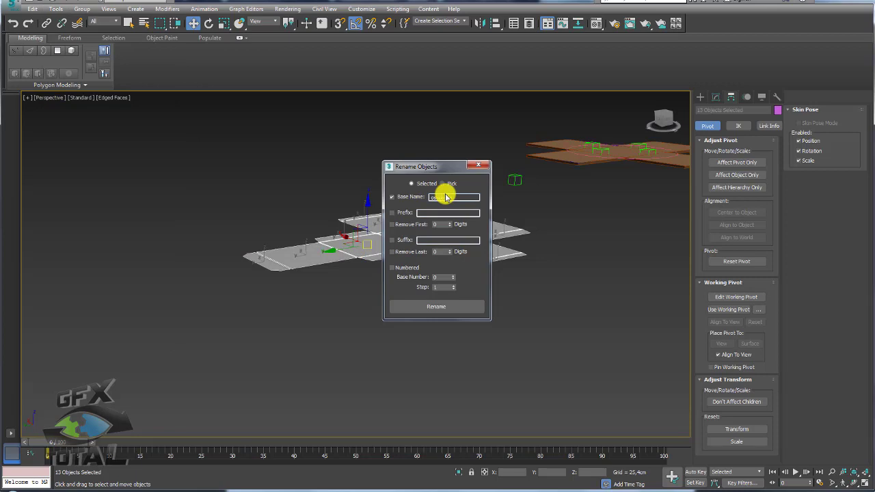
left_click(438, 306)
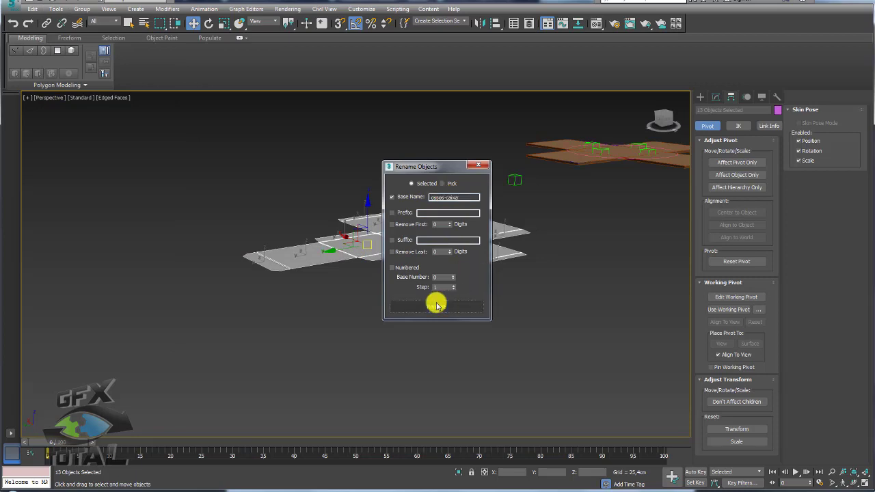
left_click(477, 164)
middle_click_drag(494, 259, 335, 291, "alt")
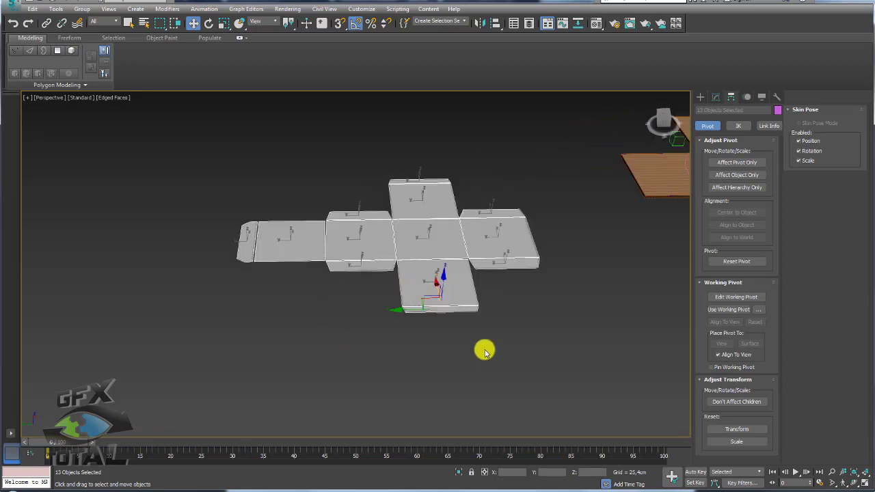
Dock the Scene Explorer on the left of the viewport and collapse the ribbon
left_click(518, 25)
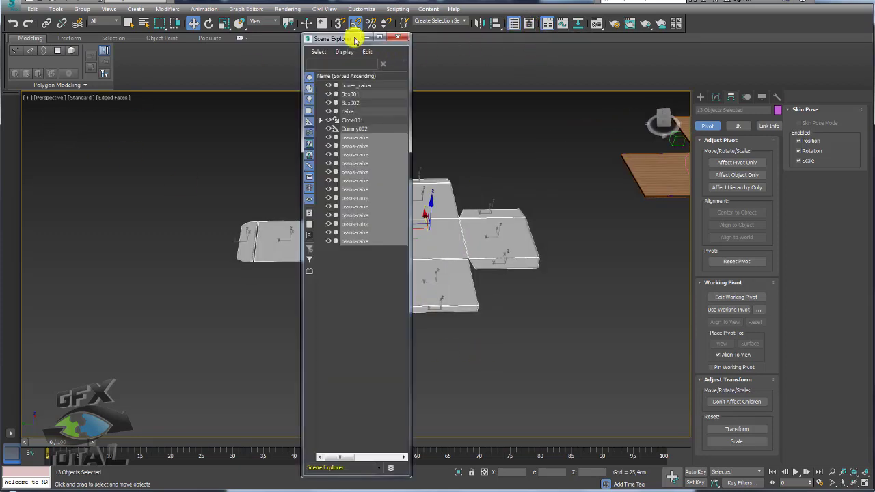
left_click_drag(355, 42, 16, 98)
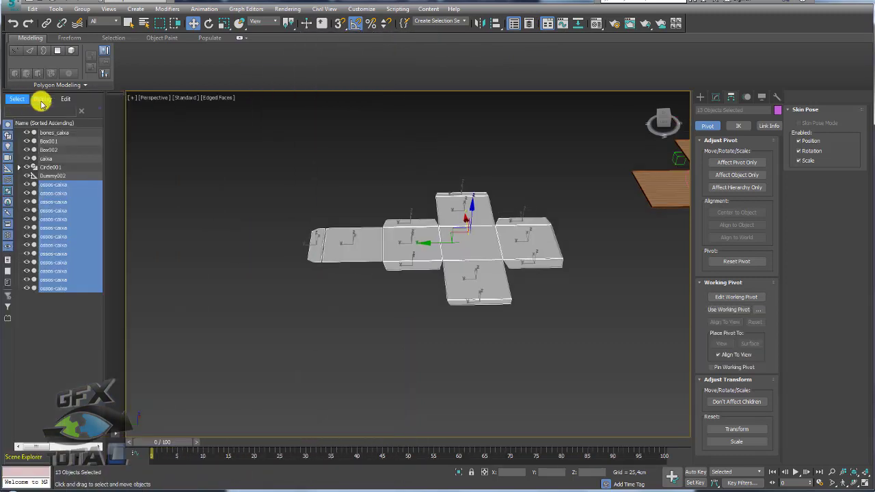
left_click(239, 39)
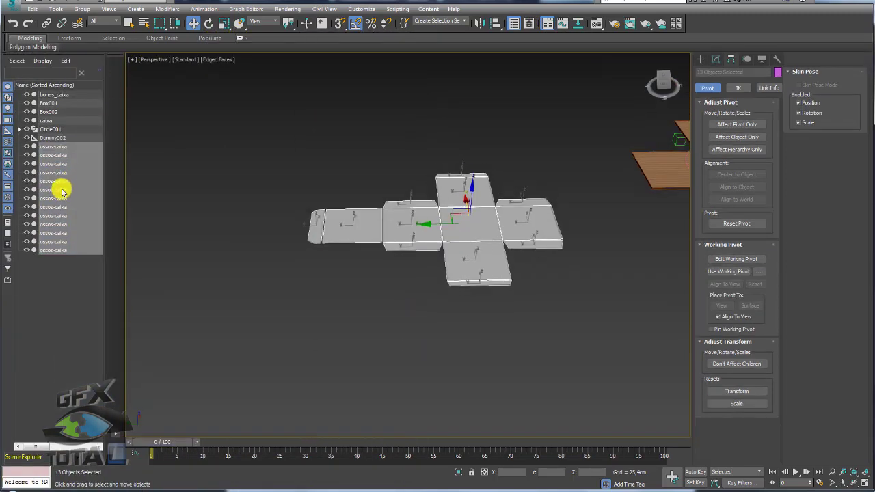
Select the range of ossos-caixa rows in the Scene Explorer, then clear the selection
left_click(48, 289)
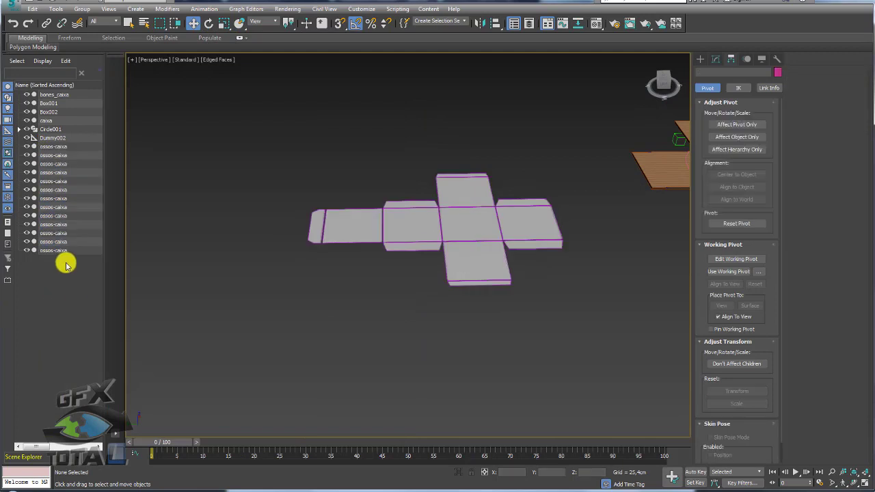
left_click(40, 147)
left_click(43, 251, "shift")
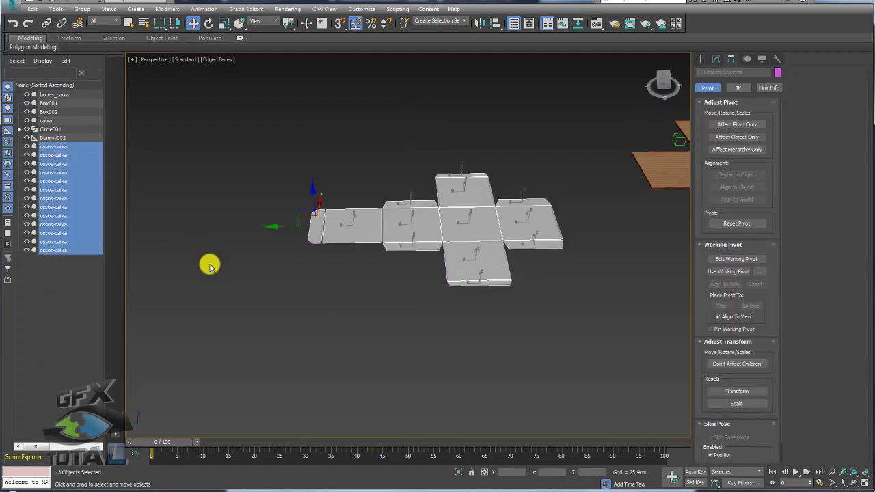
left_click(183, 225)
mouse_move(478, 254)
middle_mouse_down("alt")
mouse_move(363, 280)
mouse_move(424, 247)
mouse_move(281, 243)
middle_mouse_up("alt")
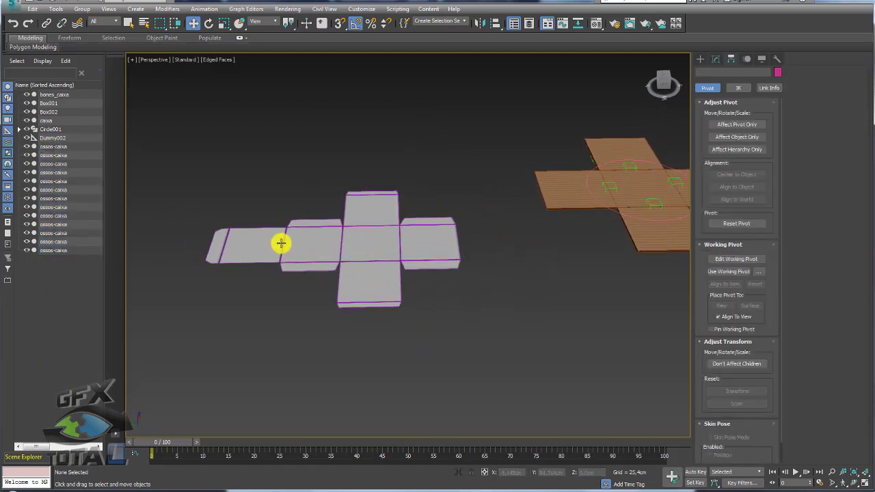
left_click(716, 59)
Create a small Dummy helper, Dummy006, just below the right side of the net
left_click(701, 59)
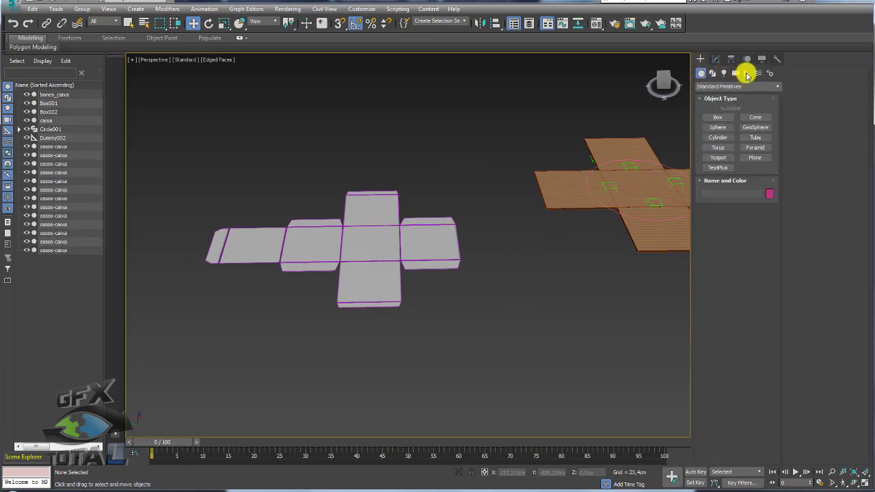
left_click(747, 74)
left_click(720, 120)
middle_click_drag(426, 254, 422, 340, "alt")
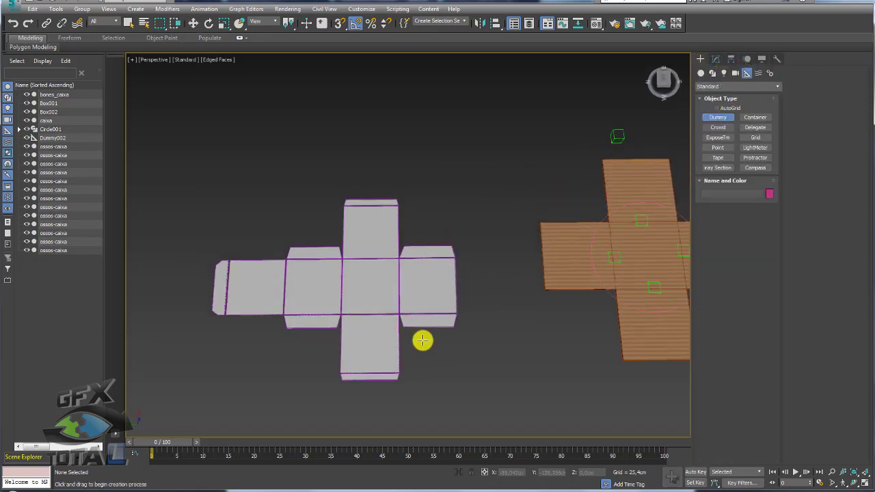
scroll(443, 309, "up", 8)
left_click_drag(445, 325, 457, 330)
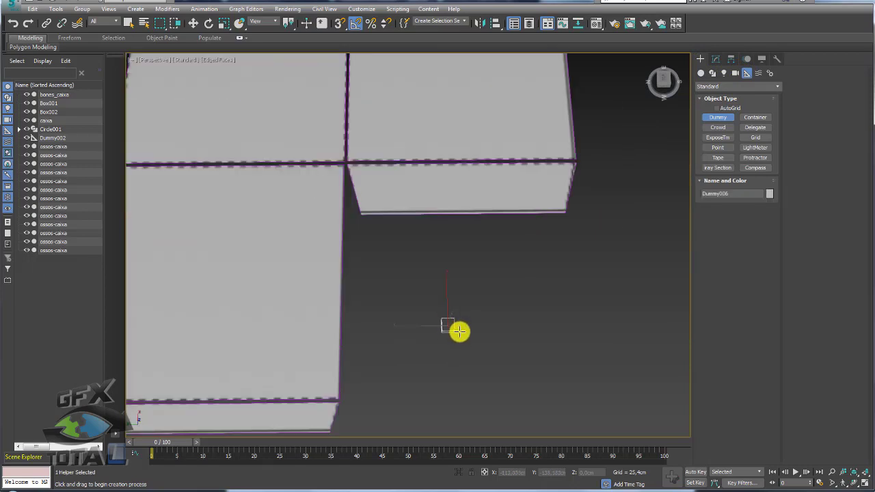
scroll(463, 326, "down", 1)
scroll(467, 318, "down", 6)
key("w")
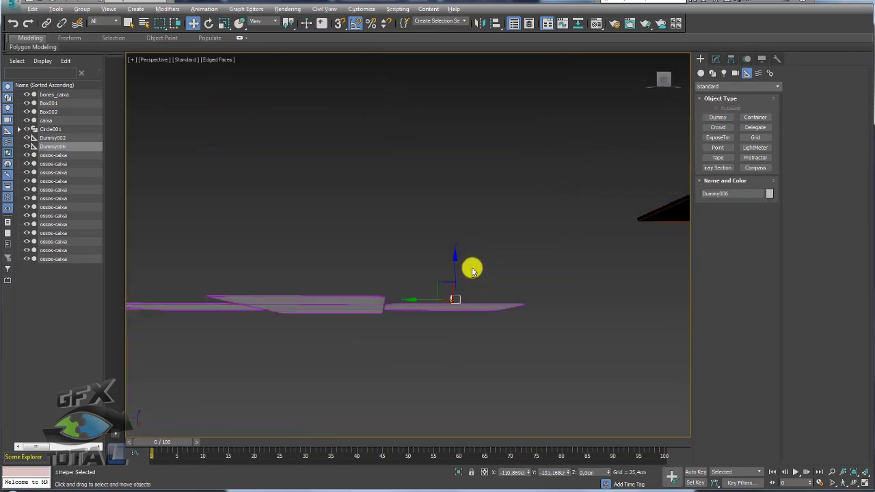
Check the thirteen flap pieces' modify settings, then select Dummy006 alone
middle_click_drag(471, 270, 232, 197, "alt")
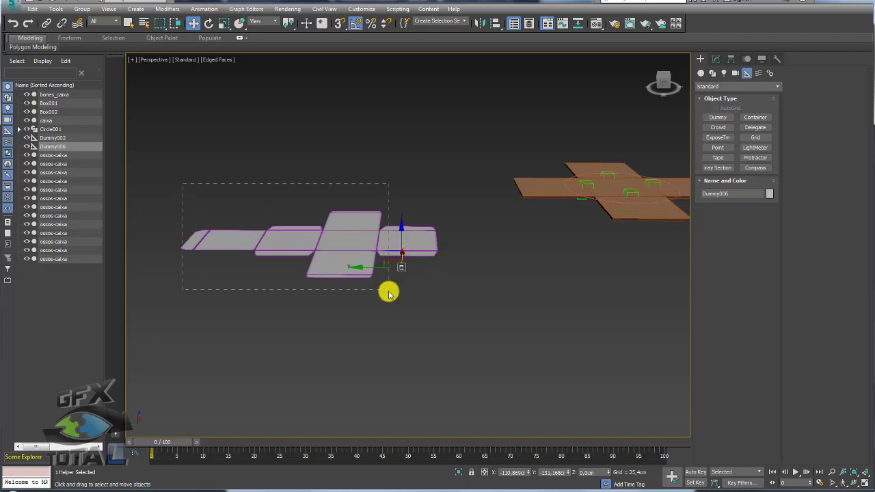
left_click_drag(387, 292, 388, 292)
left_click(716, 59)
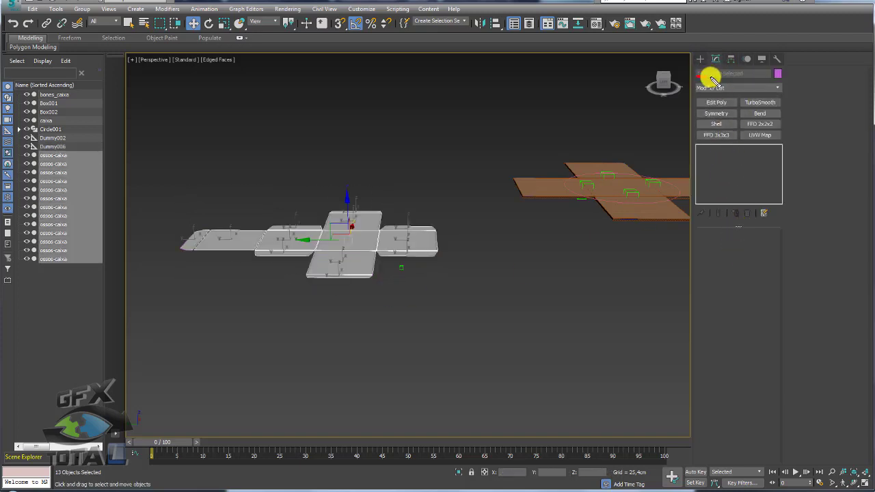
middle_click_drag(414, 219, 401, 294, "alt")
right_click(400, 294)
key("Escape")
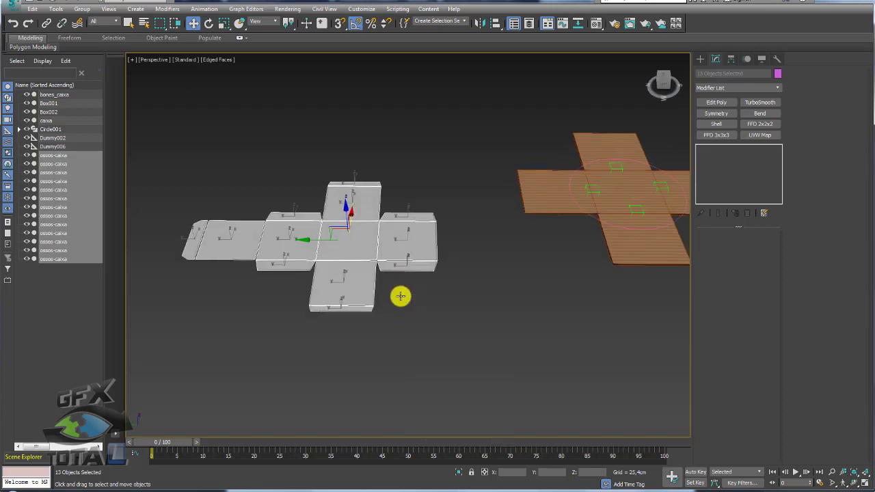
left_click(401, 294)
scroll(479, 287, "up", 3)
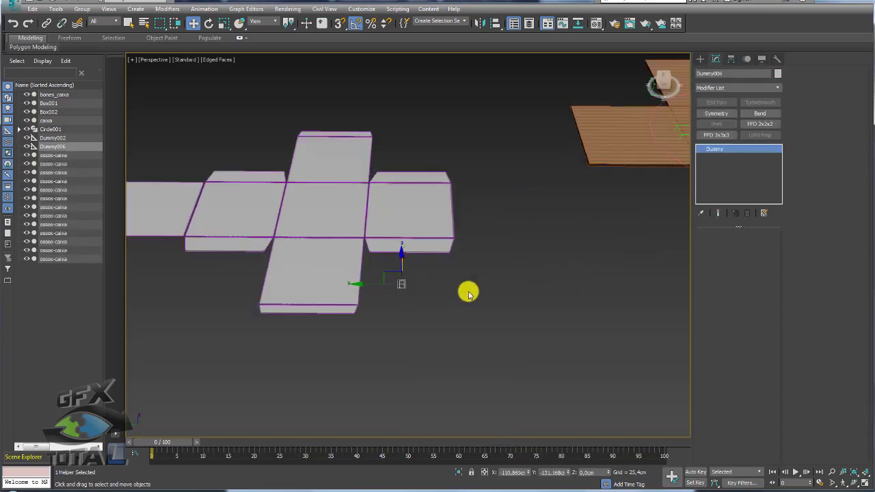
Shift-drag Dummy006 to clone twelve copies, Dummy007–Dummy018, in a row
key("r")
key("w")
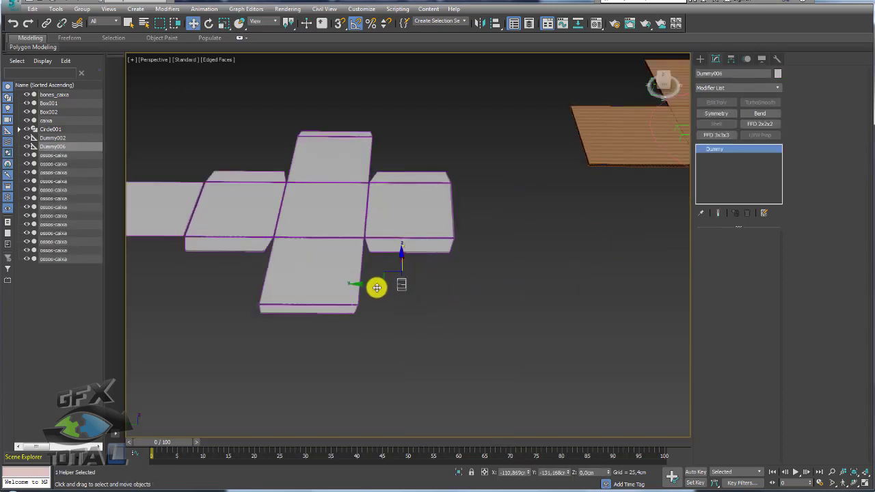
left_click_drag(376, 287, 391, 286, "shift")
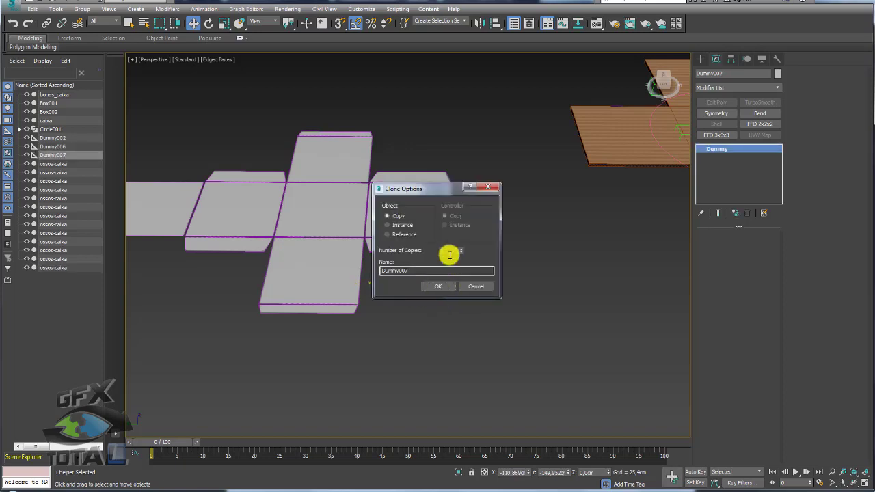
left_click(441, 286)
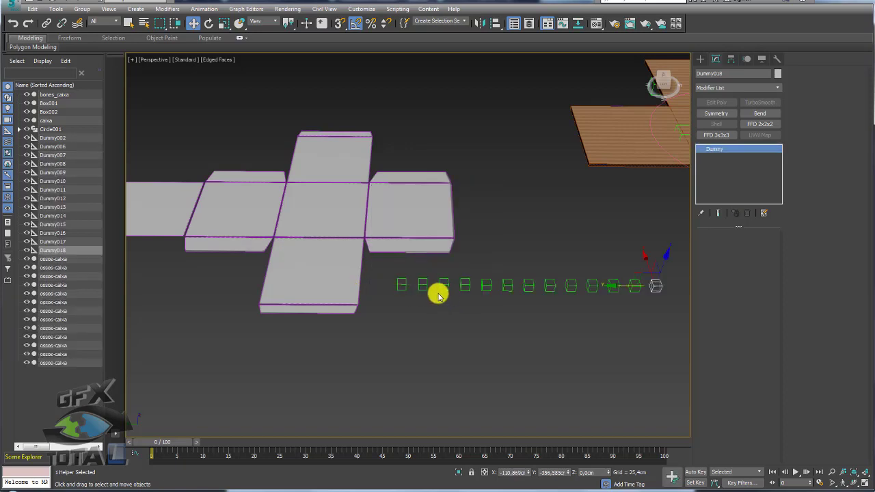
scroll(410, 307, "down", 3)
scroll(408, 305, "up", 3)
Reselect Dummy006 and start aligning it (Alt+A) to an ossos-caixa flap
left_click(393, 301)
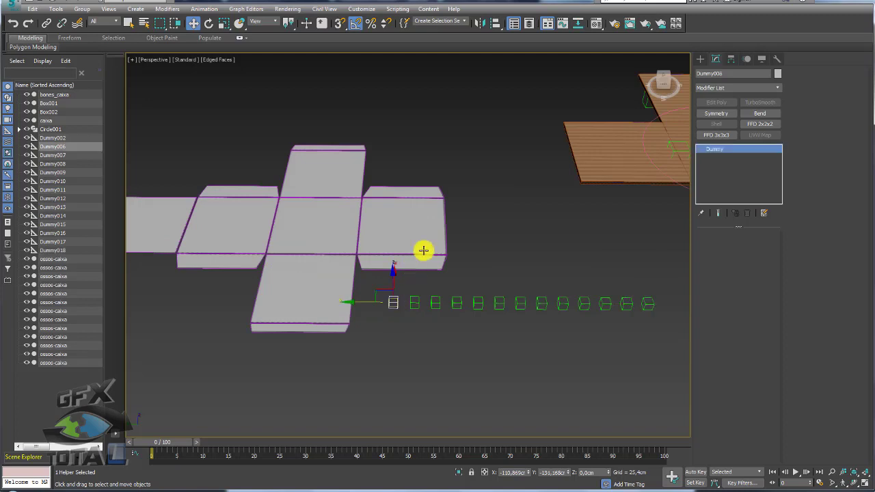
middle_click_drag(424, 251, 416, 264, "alt")
key("alt+a")
left_click(396, 213)
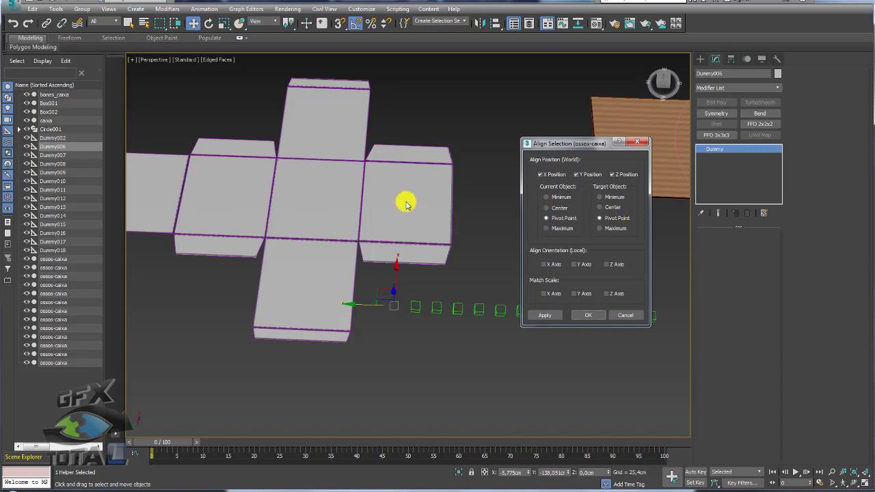
Confirm the dummy's alignment, then snap a panel's pivot to its corner vertex using Affect Pivot Only
left_click(619, 316)
left_click(406, 214)
scroll(434, 258, "up", 3)
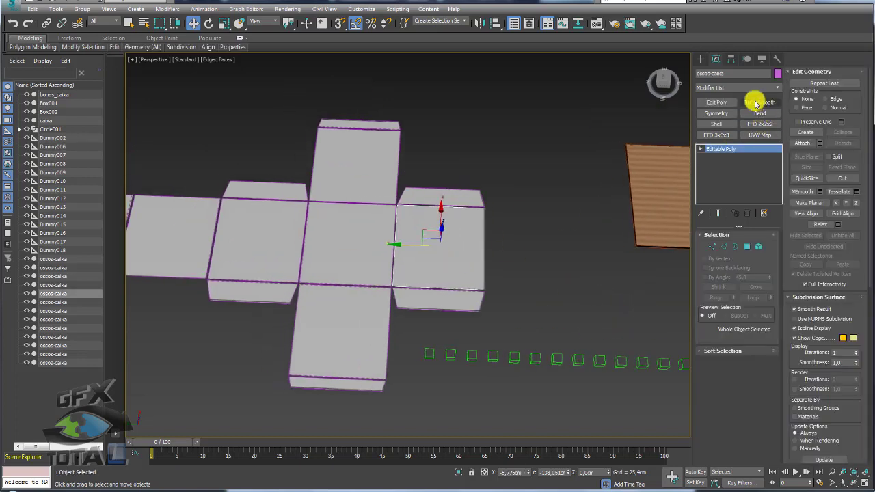
left_click(731, 59)
left_click(737, 124)
scroll(415, 246, "up", 2)
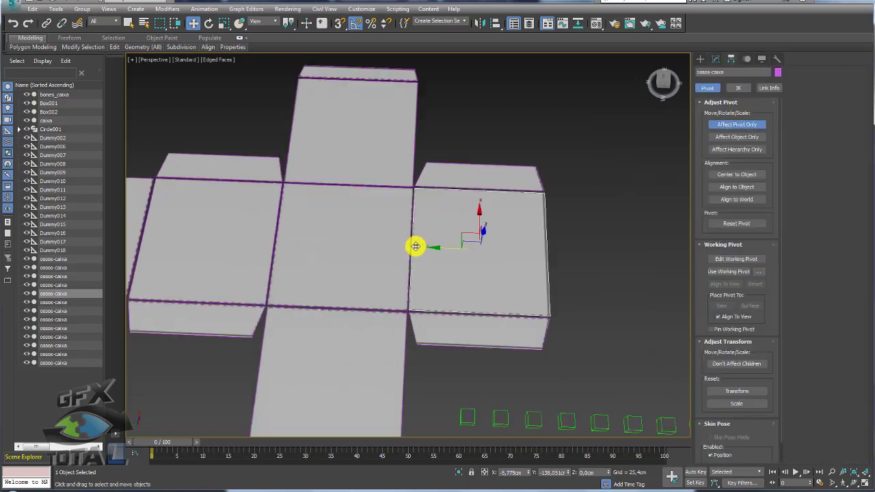
left_click_drag(484, 250, 416, 195)
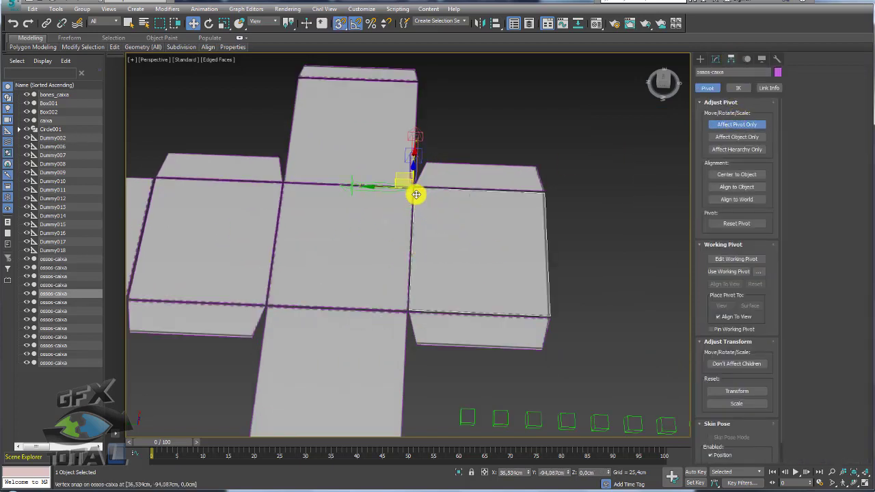
Snap the next panel's pivot to its corner vertex and select the right-hand panel
scroll(416, 195, "up", 3)
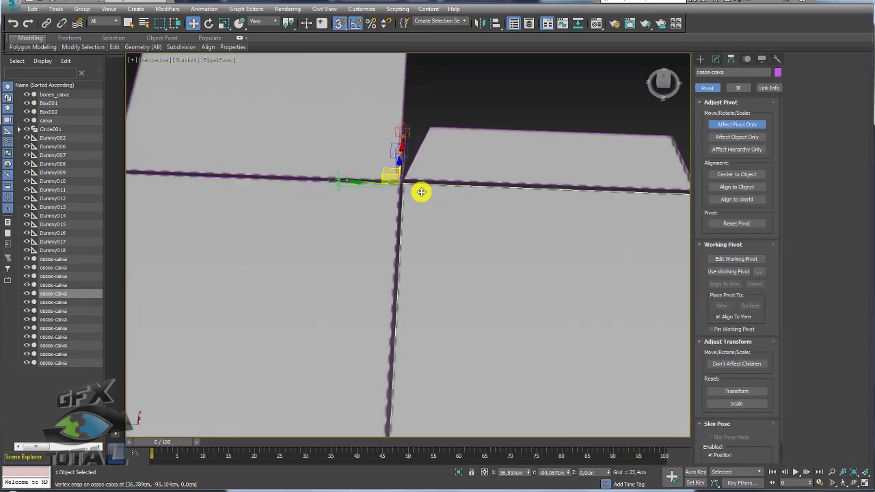
left_click(455, 175)
left_click_drag(546, 156, 553, 153)
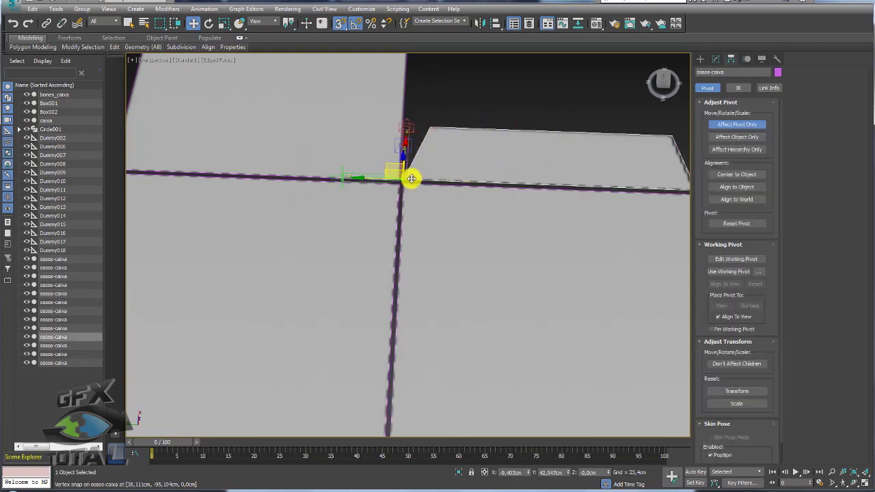
scroll(541, 157, "down", 2)
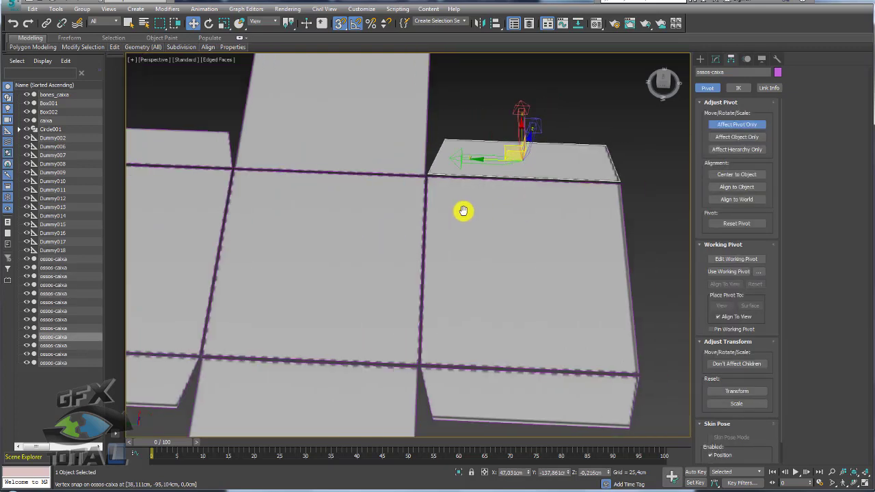
scroll(463, 210, "down", 1)
left_click(457, 277)
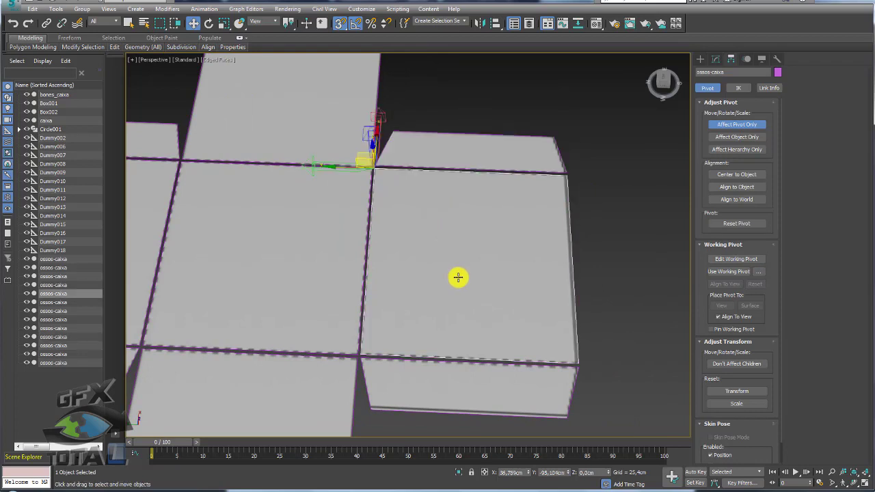
scroll(457, 260, "down", 4)
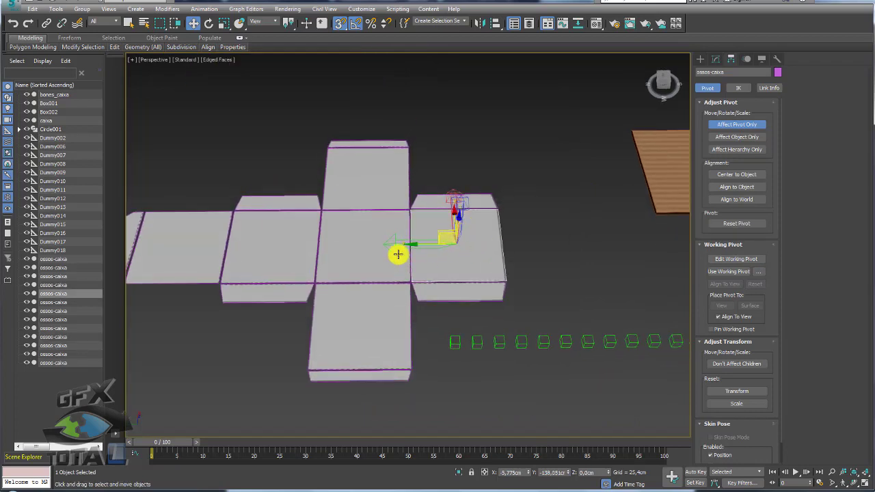
Change snapping from Vertex to Edge/Segment in the Grid and Snap Settings
right_click(340, 23)
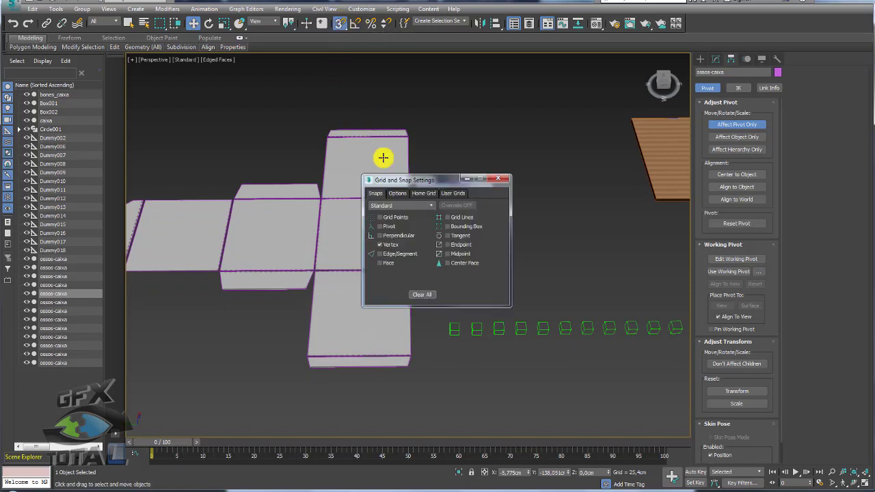
left_click_drag(413, 184, 524, 112)
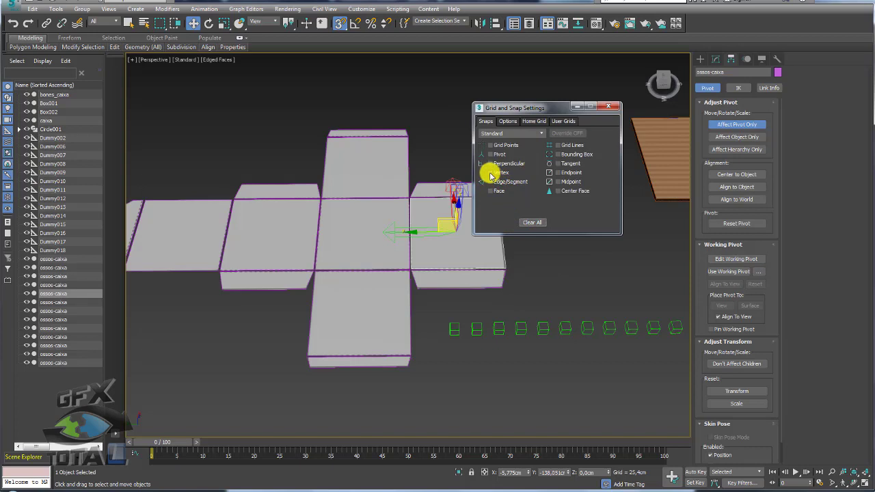
left_click(611, 108)
Snap the pivots of the first two panels onto their fold edges
scroll(455, 201, "up", 3)
left_click_drag(455, 239, 394, 240)
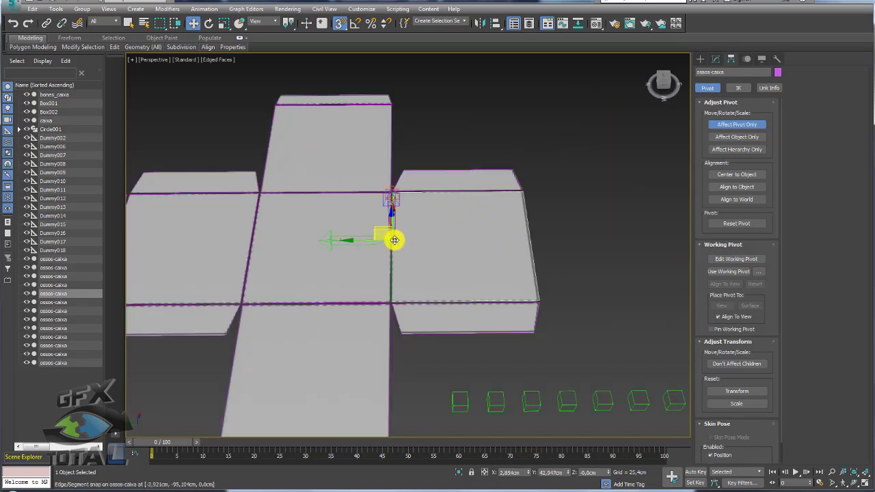
scroll(433, 209, "up", 2)
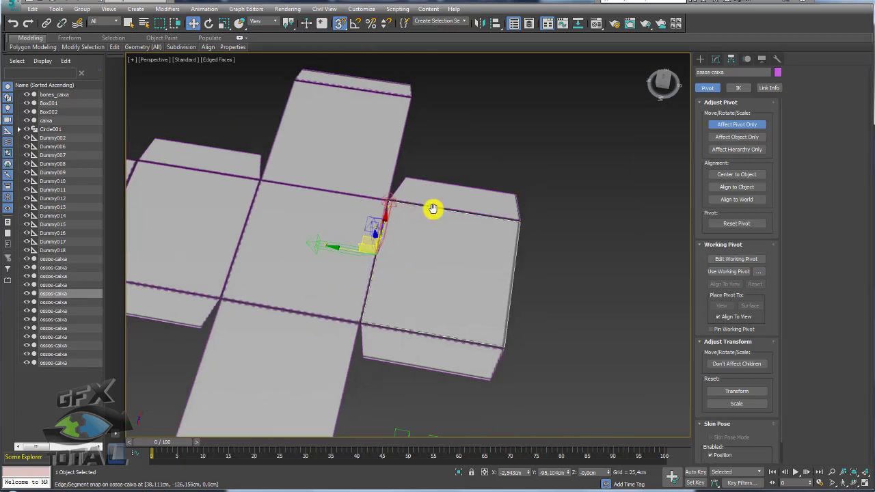
mouse_move(433, 210)
middle_mouse_down("alt")
mouse_move(459, 198)
mouse_move(445, 207)
middle_mouse_up("alt")
left_click(458, 203)
middle_click_drag(416, 308, 422, 292, "alt")
scroll(296, 322, "down", 3)
middle_click_drag(297, 322, 440, 210)
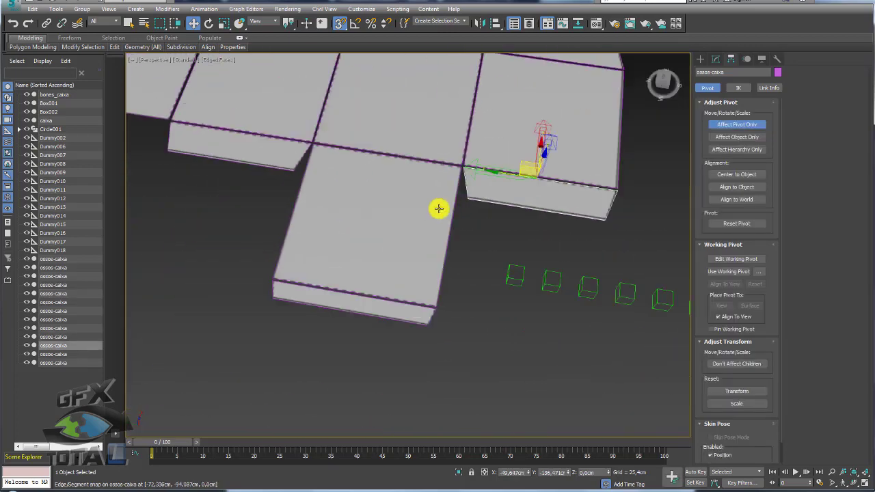
middle_click_drag(378, 199, 378, 222)
scroll(378, 221, "up", 3)
Move the pivots of the bottom and left flaps onto their fold edges
left_click(387, 234)
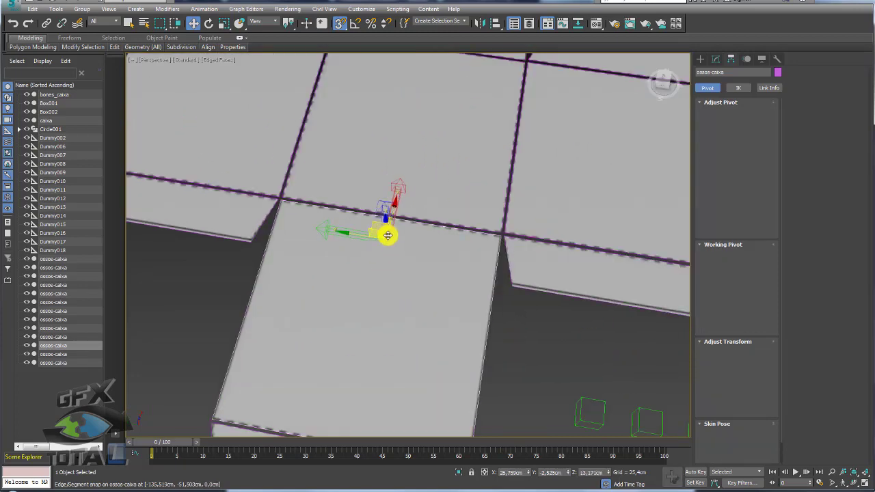
scroll(387, 221, "down", 4)
scroll(355, 290, "up", 4)
left_click(358, 309)
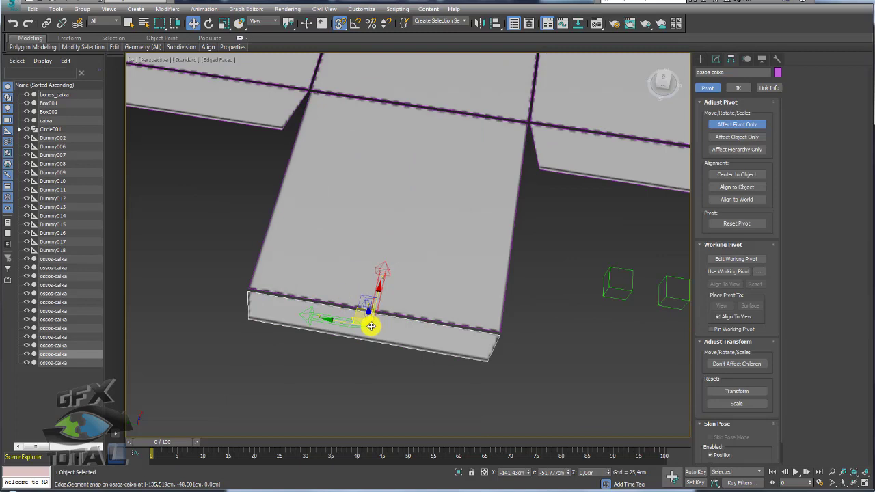
middle_click_drag(278, 129, 346, 287)
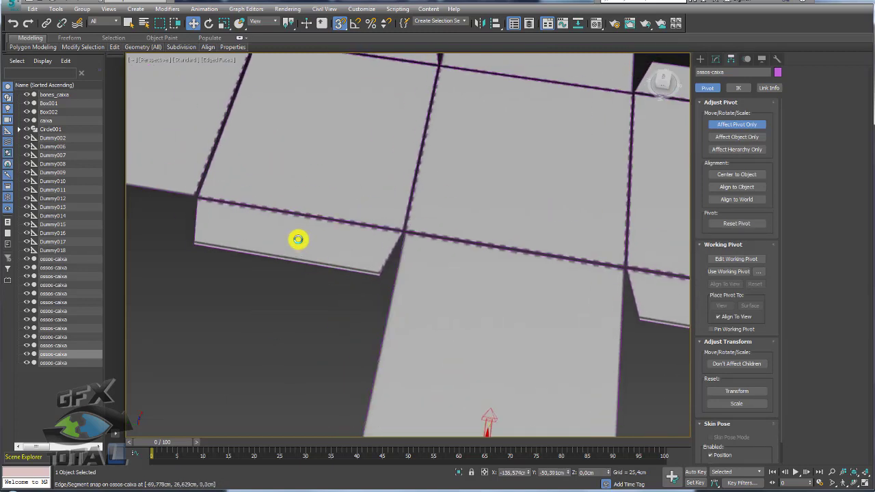
left_click(298, 218)
middle_click_drag(300, 217, 361, 341)
left_click(424, 309)
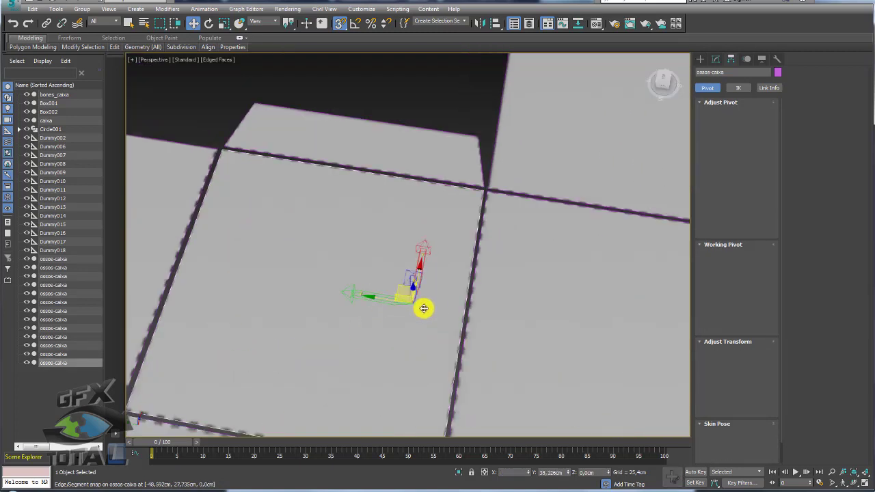
left_click_drag(424, 309, 463, 322)
mouse_move(422, 196)
left_mouse_down()
mouse_move(412, 167)
mouse_move(369, 162)
left_mouse_up()
middle_click_drag(583, 164, 442, 168)
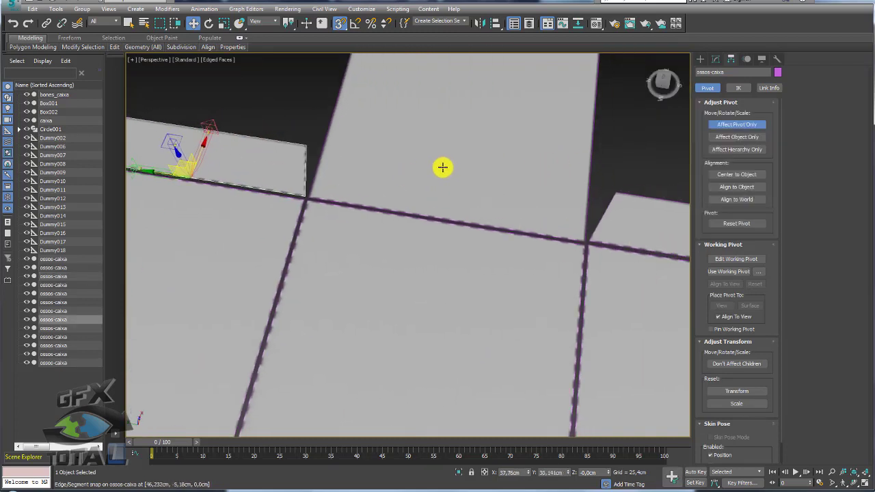
left_click_drag(442, 167, 441, 209)
Snap the top flap's and left-end flap's pivots onto their fold edges
scroll(493, 111, "down", 5)
scroll(477, 213, "up", 5)
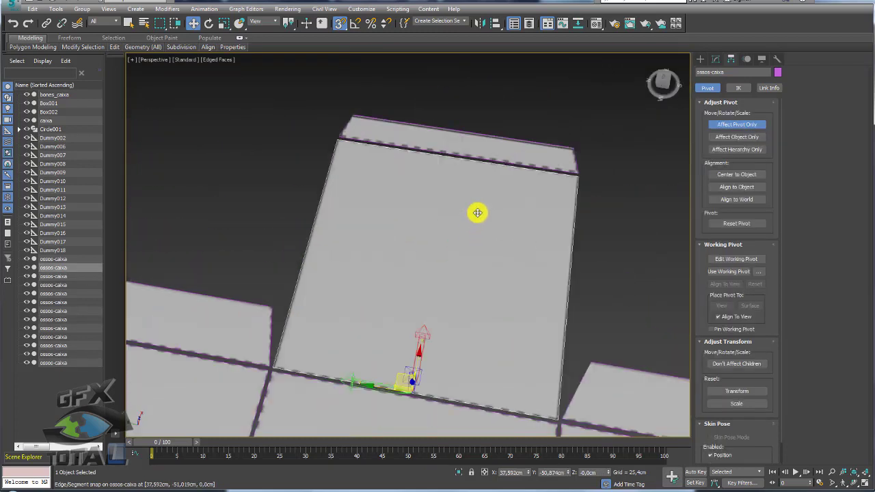
scroll(477, 213, "up", 3)
left_click_drag(469, 123, 447, 131)
scroll(447, 131, "down", 5)
scroll(367, 209, "up", 4)
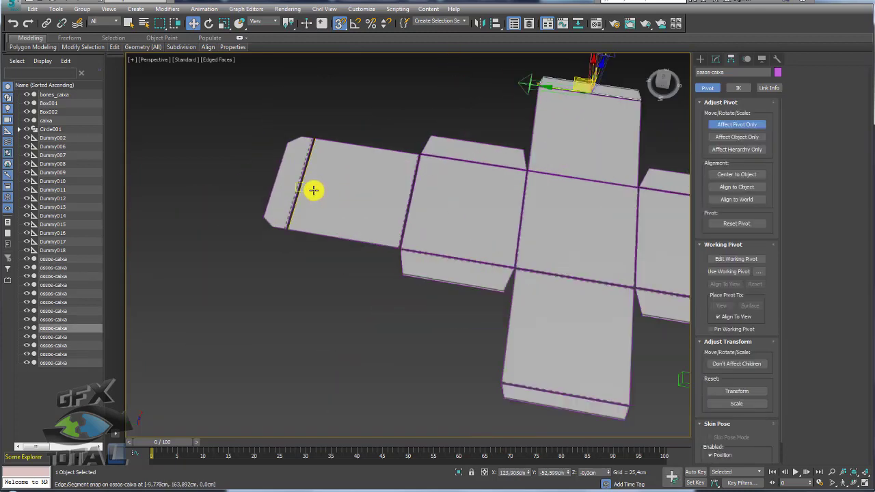
scroll(313, 190, "up", 3)
left_click(287, 177)
left_click_drag(367, 190, 461, 200)
left_click(508, 309)
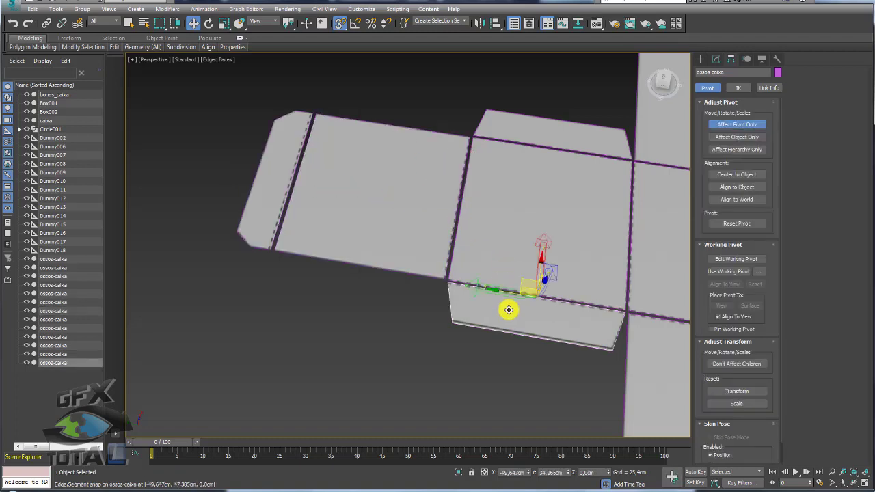
left_click(551, 131)
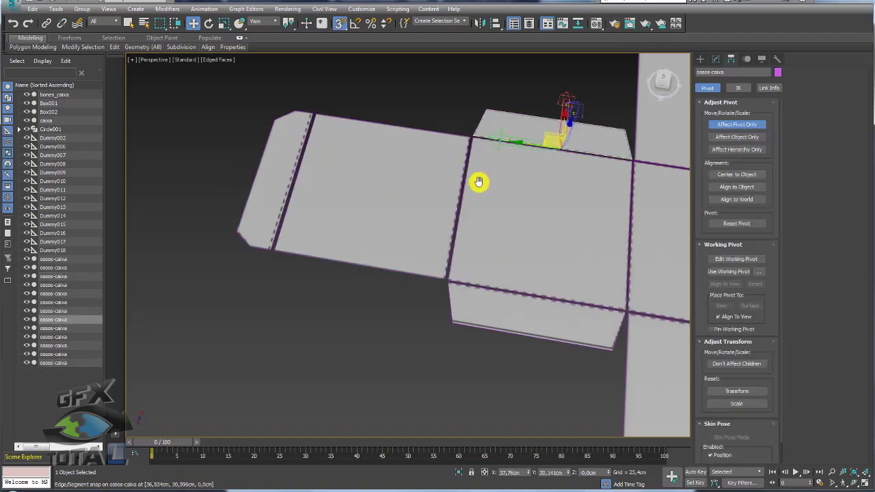
Turn off Affect Pivot Only and select the dummy helper Dummy006
left_click(724, 116)
middle_click_drag(684, 157, 426, 293, "alt")
scroll(447, 273, "up", 3)
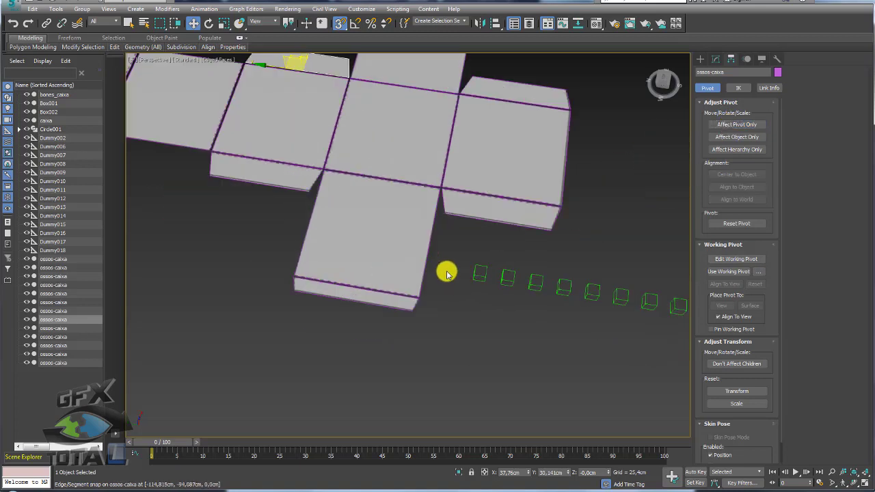
left_click(474, 274)
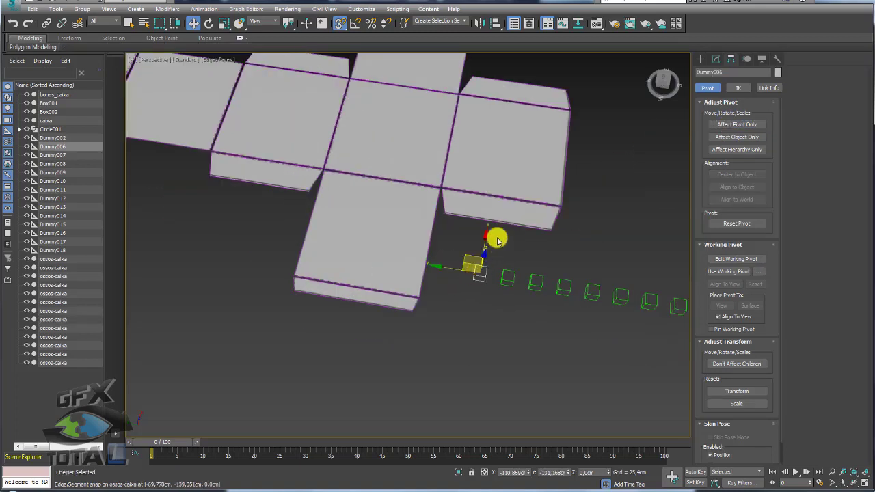
Align Dummy006 and Dummy007 to their panels, pivot point to pivot point
middle_click_drag(497, 240, 488, 287)
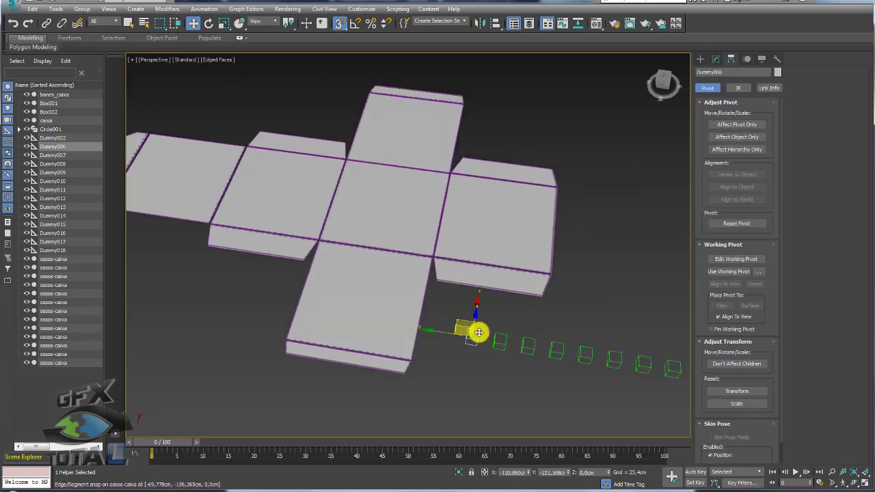
key("alt+a")
left_click(494, 212)
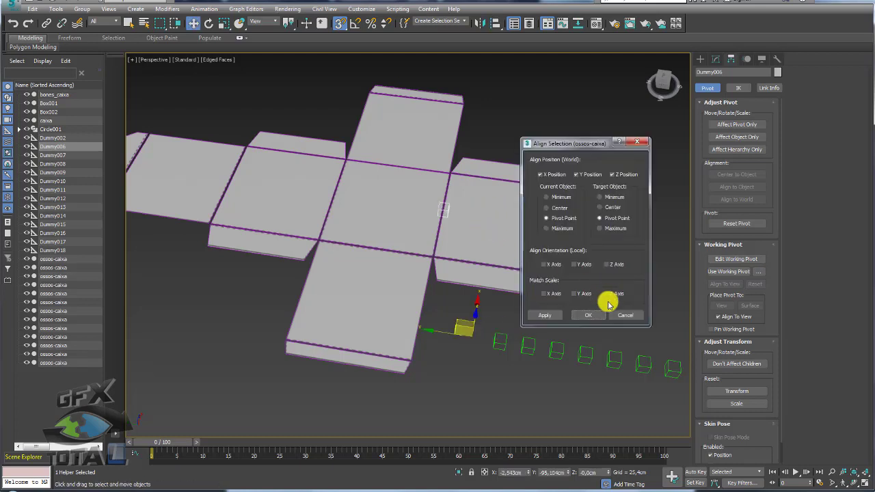
left_click(589, 315)
left_click(503, 342)
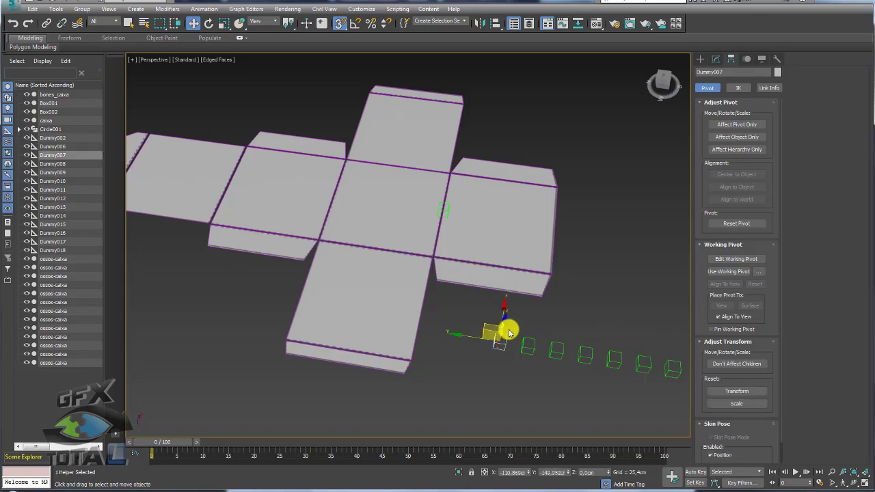
key("alt+a")
left_click(501, 292)
left_click(588, 315)
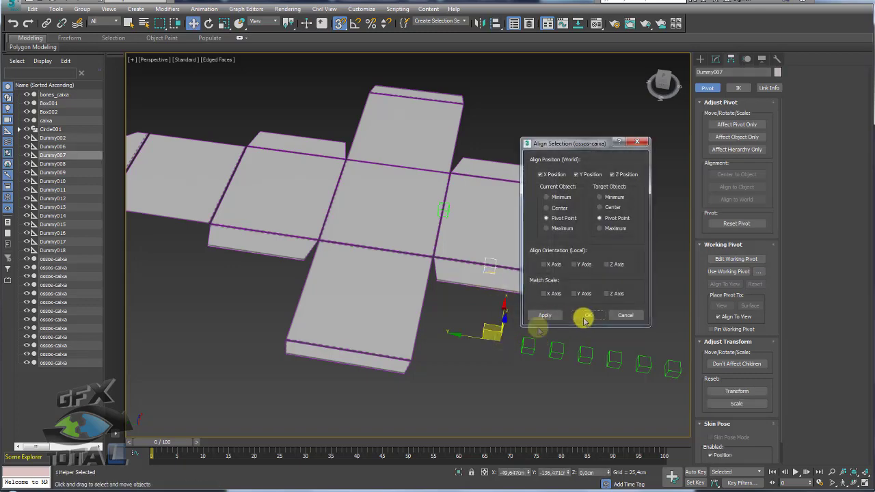
Align Dummy009 and Dummy014 pivot-to-pivot with their box-net panels
left_click(556, 350)
key("alt+a")
left_click(372, 288)
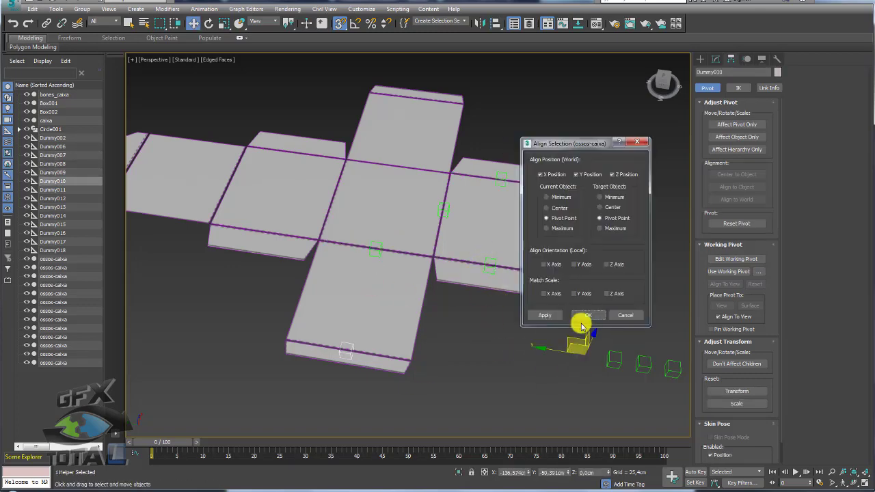
left_click(588, 315)
left_click(580, 357)
scroll(308, 144, "down", 2)
key("alt+a")
left_click(325, 254)
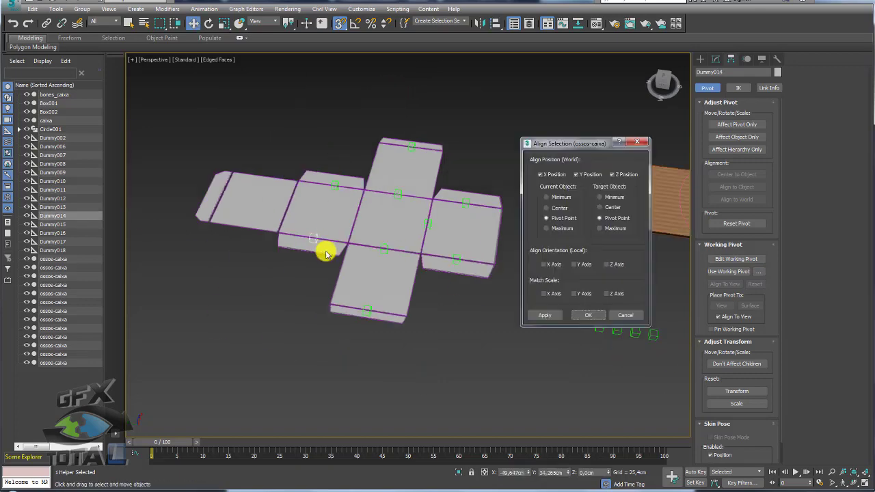
left_click(588, 315)
left_click(580, 342)
mouse_move(581, 342)
middle_mouse_down("alt")
mouse_move(416, 264)
mouse_move(479, 299)
mouse_move(482, 274)
middle_mouse_up("alt")
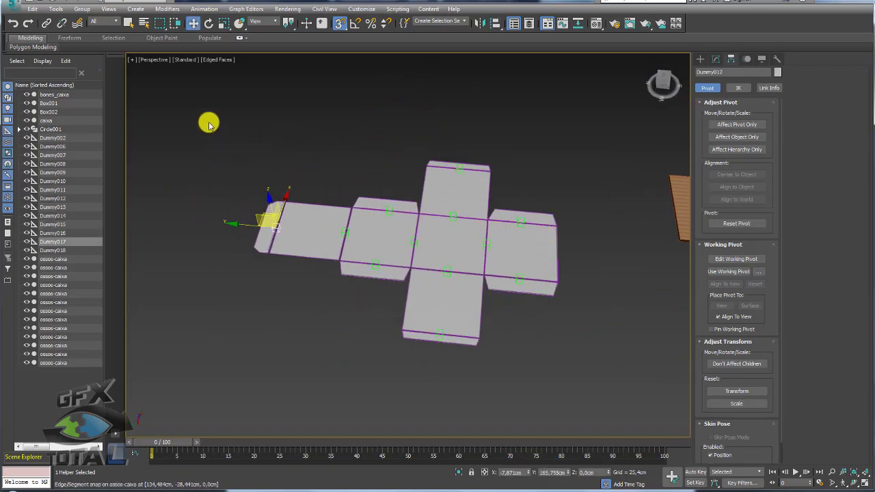
Select every object in the scene and orbit around the box net
left_click_drag(348, 245, 567, 376)
scroll(567, 377, "up", 3)
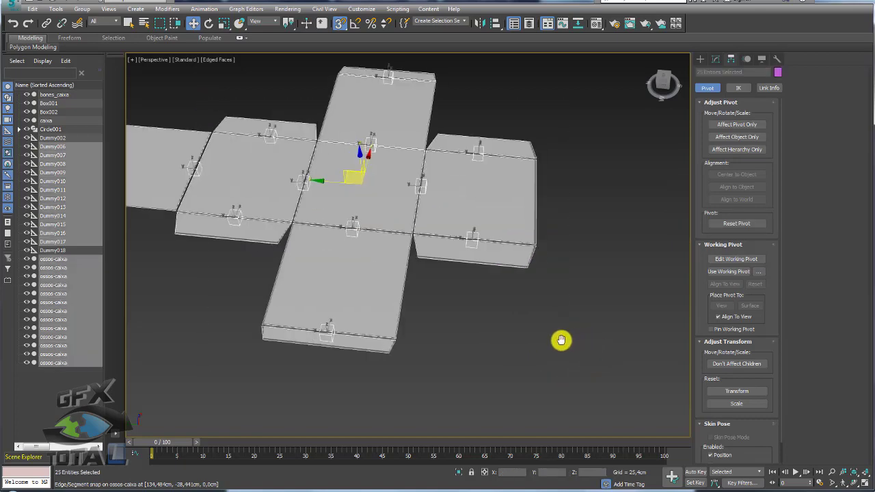
scroll(561, 342, "up", 2)
scroll(607, 351, "down", 3)
mouse_move(560, 358)
middle_mouse_down("alt")
mouse_move(612, 393)
mouse_move(578, 363)
mouse_move(567, 326)
middle_mouse_up("alt")
scroll(567, 326, "up", 2)
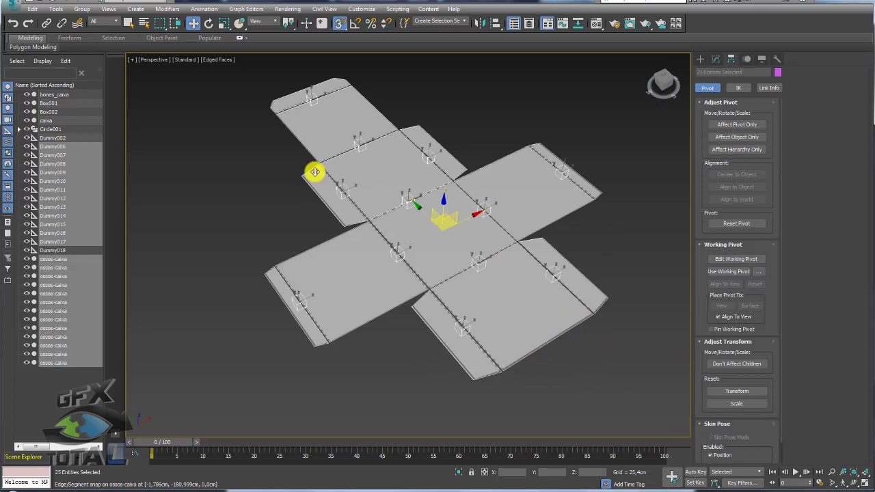
Review the Grid and Snap Settings, then activate Select and Link mode
right_click(339, 23)
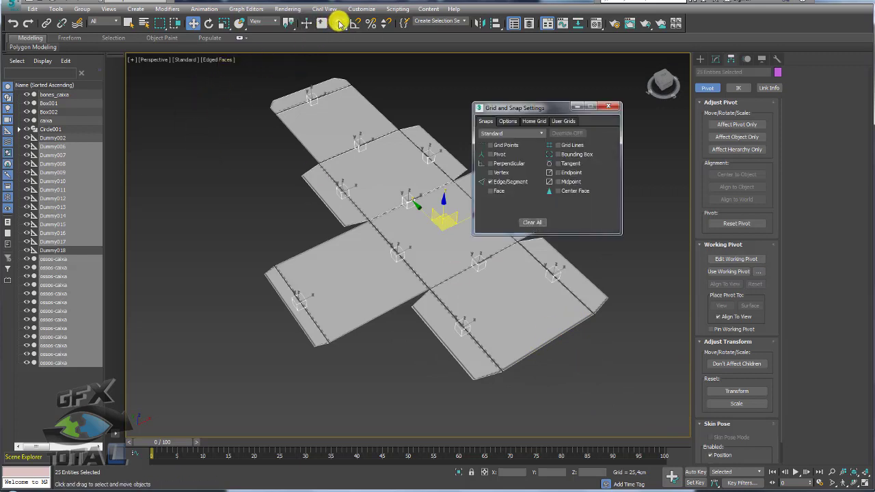
left_click(608, 106)
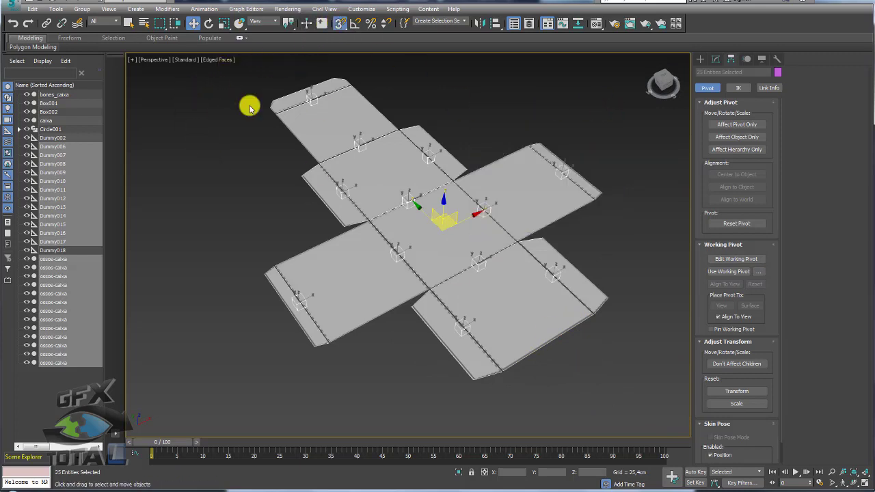
left_click(45, 23)
mouse_move(562, 298)
middle_mouse_down("alt")
mouse_move(625, 302)
mouse_move(581, 277)
middle_mouse_up("alt")
In wireframe, link the right flap panel to Dummy008 and the next panel to Dummy007
left_click(625, 303)
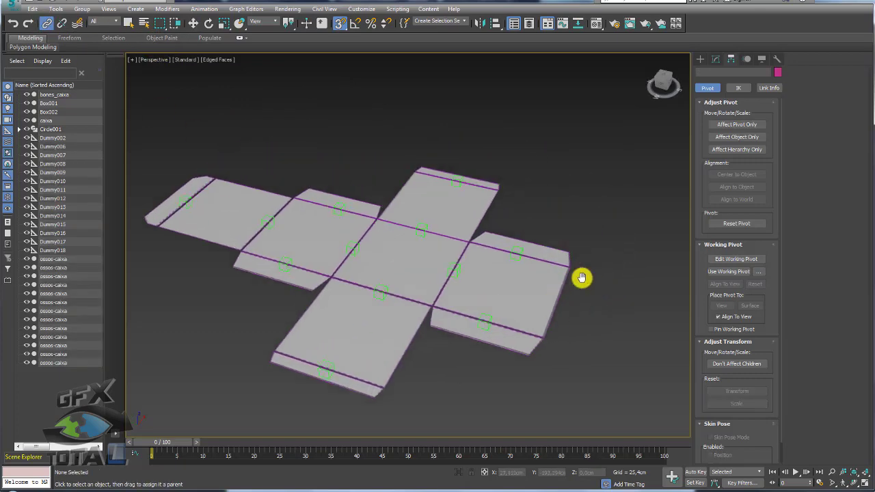
scroll(581, 277, "up", 3)
left_click(493, 213)
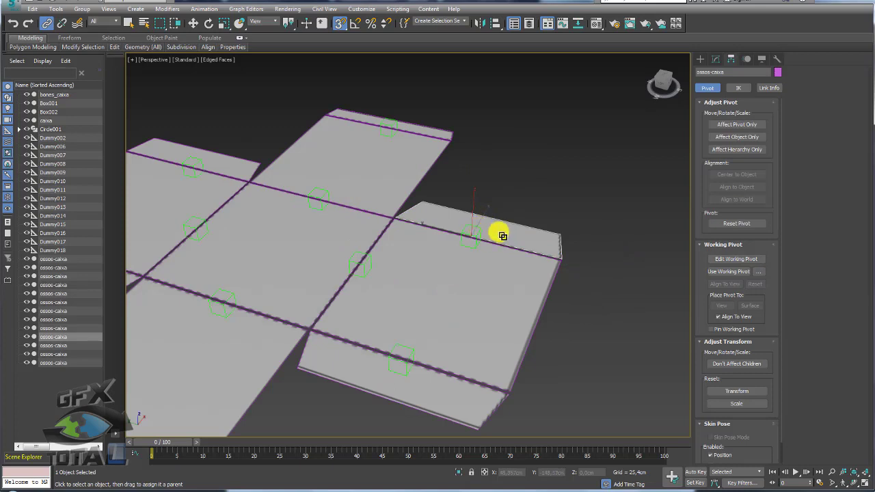
mouse_move(503, 236)
middle_mouse_down("alt")
mouse_move(488, 233)
mouse_move(540, 226)
middle_mouse_up("alt")
key("F3")
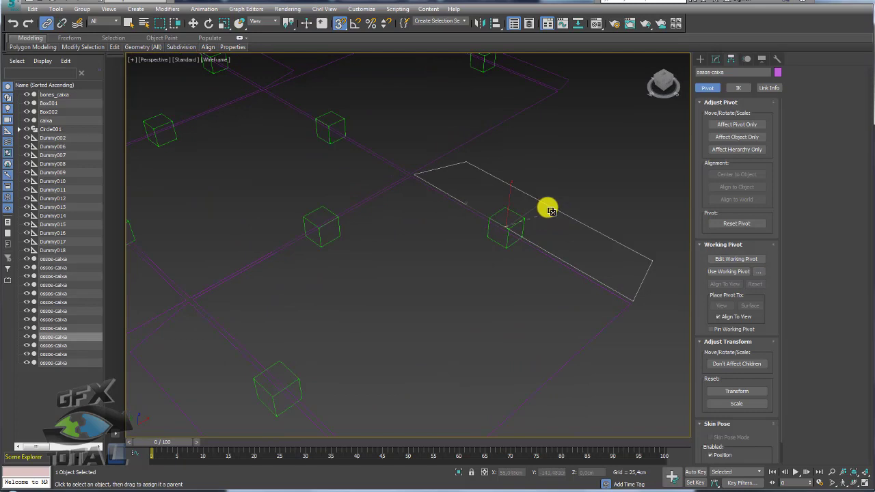
left_click_drag(523, 221, 507, 238)
mouse_move(507, 237)
middle_mouse_down("alt")
mouse_move(371, 219)
mouse_move(315, 300)
middle_mouse_up("alt")
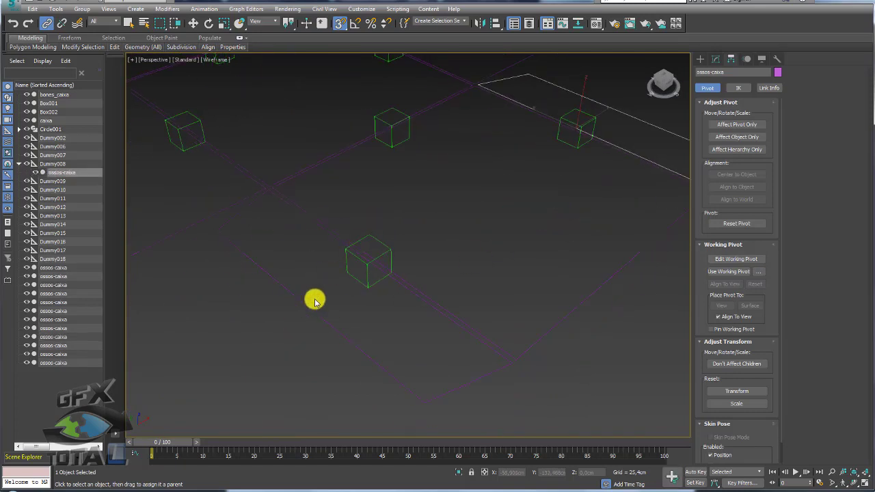
left_click(322, 311)
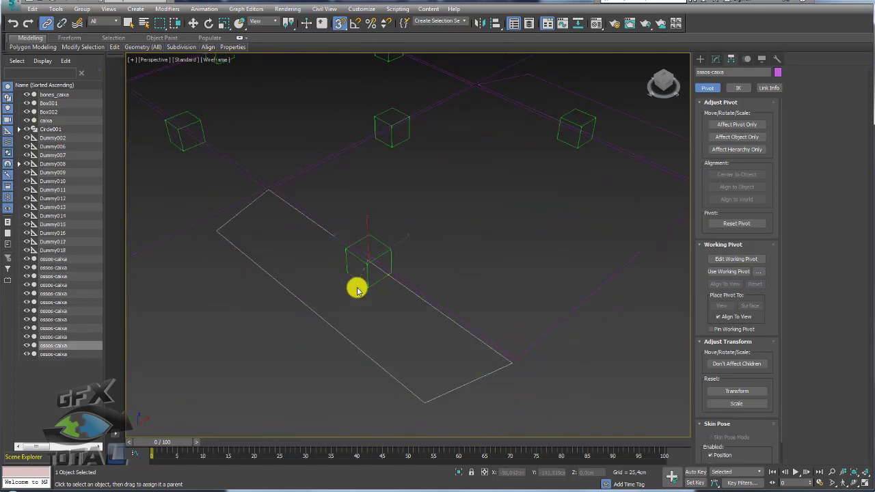
left_click_drag(375, 158, 390, 133)
Link the remaining panels to Dummy006, Dummy013 and Dummy014–Dummy017
middle_click_drag(390, 133, 463, 298)
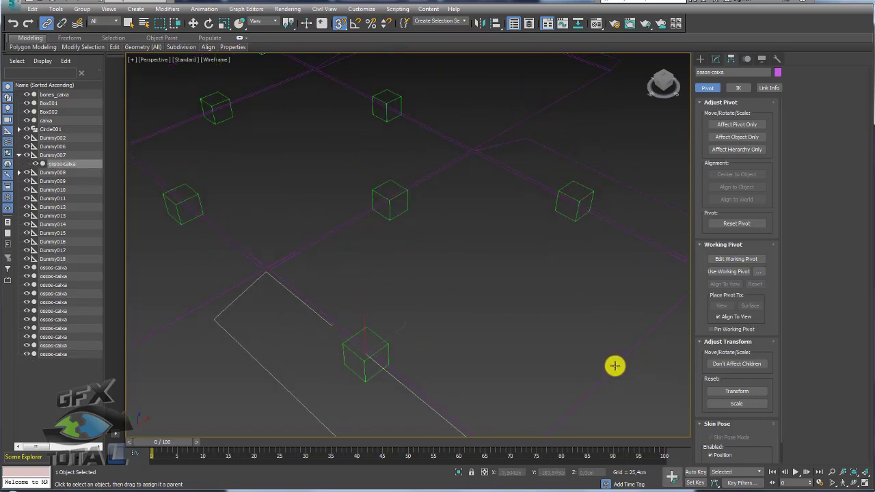
middle_click_drag(401, 213, 417, 280)
left_click_drag(418, 280, 226, 389)
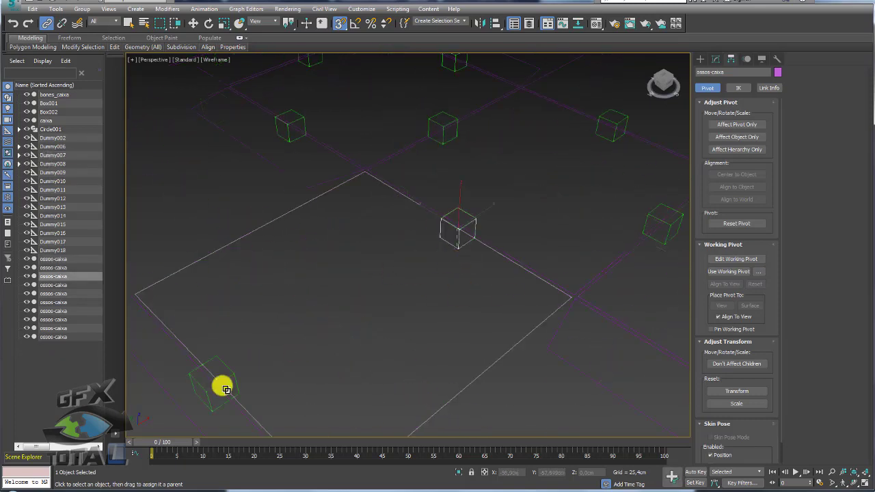
middle_click_drag(226, 389, 264, 361)
left_click_drag(629, 166, 352, 142)
middle_click_drag(351, 142, 404, 190)
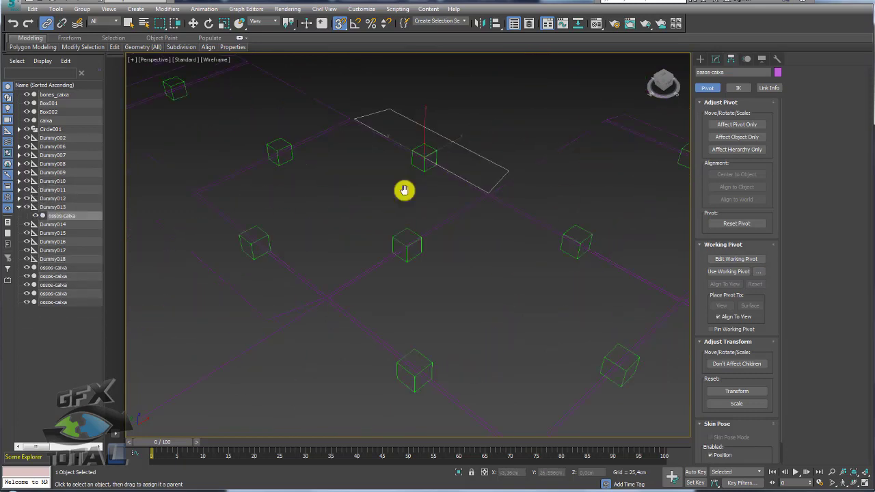
mouse_move(404, 191)
left_mouse_down()
mouse_move(336, 164)
mouse_move(335, 137)
mouse_move(231, 180)
mouse_move(452, 295)
left_mouse_up()
scroll(452, 296, "down", 5)
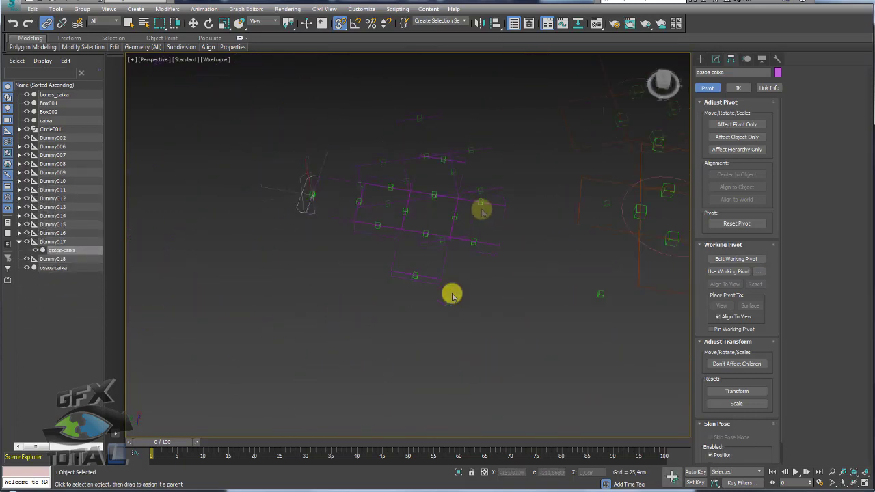
middle_click_drag(452, 295, 482, 215, "alt")
mouse_move(536, 233)
middle_mouse_down("alt")
mouse_move(527, 283)
mouse_move(508, 243)
middle_mouse_up("alt")
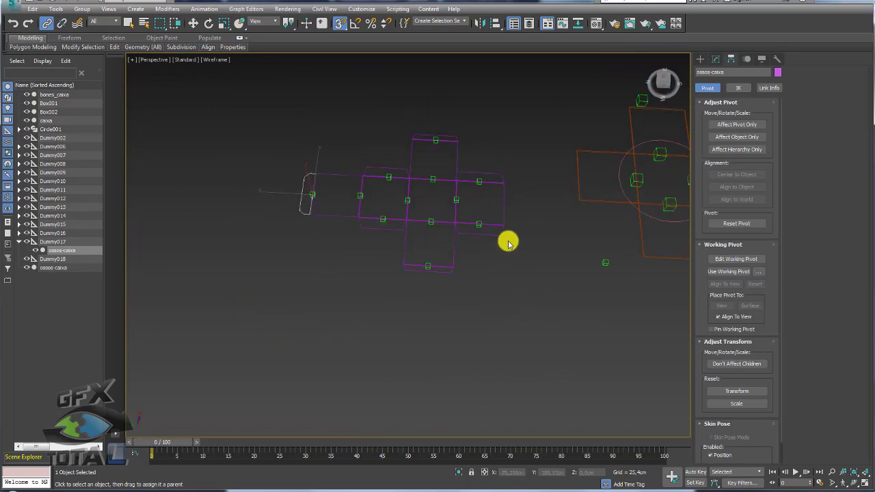
Switch back to the Move tool and restore shaded Edged Faces display
right_click(472, 326)
left_click(498, 317)
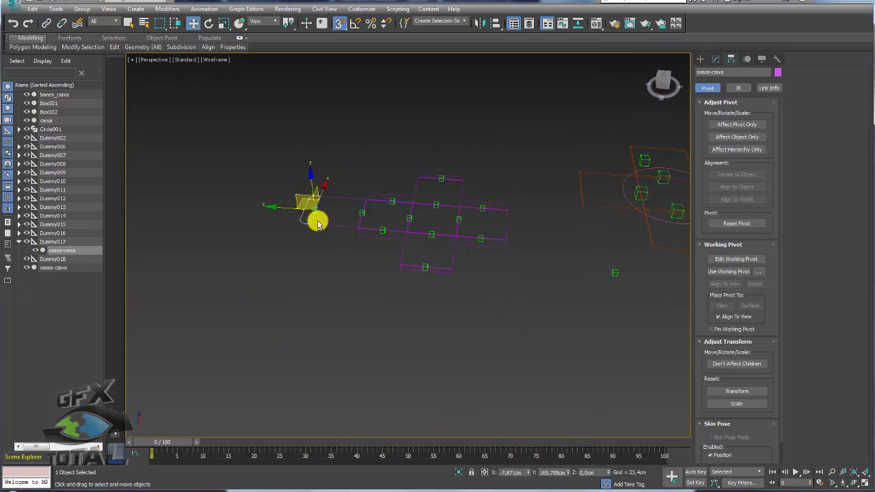
scroll(416, 215, "up", 2)
scroll(401, 225, "up", 2)
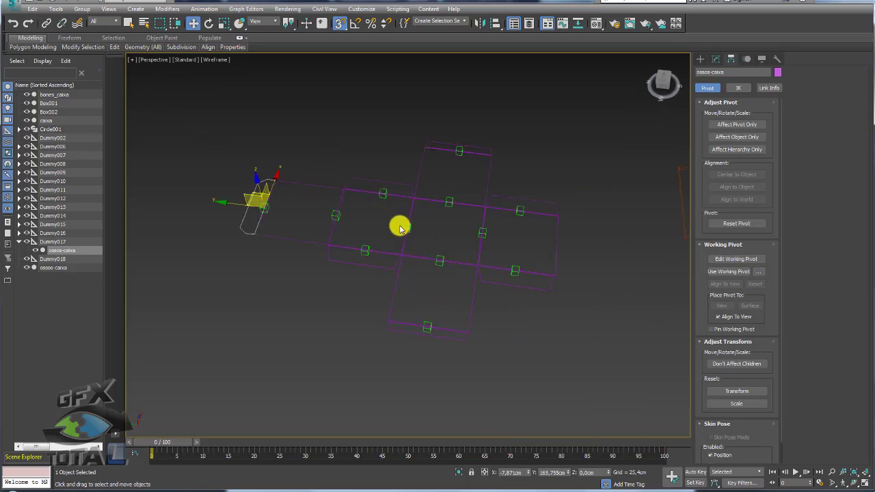
scroll(404, 228, "up", 2)
key("F3")
Rotate Dummy015 to test how its panel folds
left_click(406, 223)
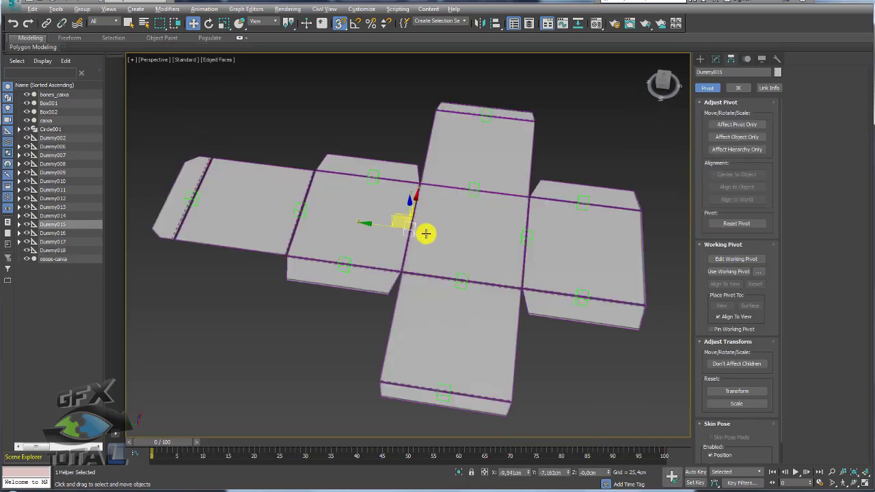
middle_click_drag(426, 231, 426, 201, "alt")
key("e")
mouse_move(425, 195)
left_mouse_down()
mouse_move(475, 246)
mouse_move(442, 215)
mouse_move(406, 246)
mouse_move(474, 293)
mouse_move(381, 205)
left_mouse_up()
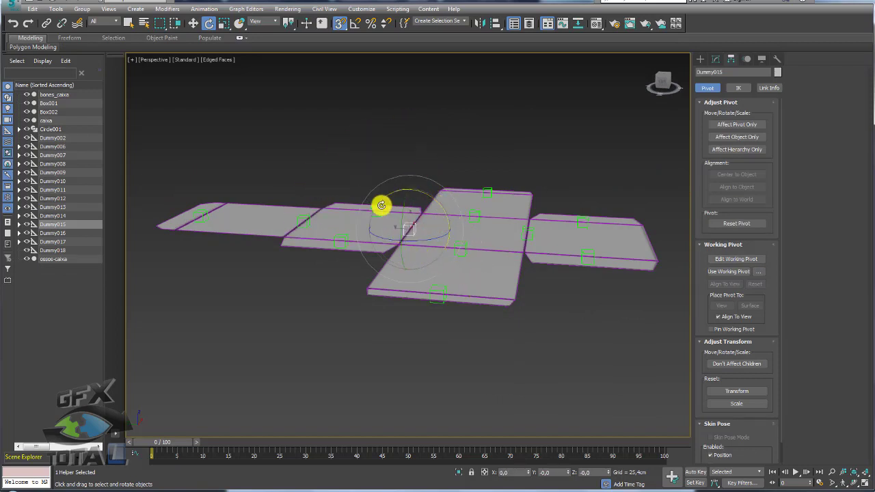
middle_click_drag(394, 179, 413, 190, "alt")
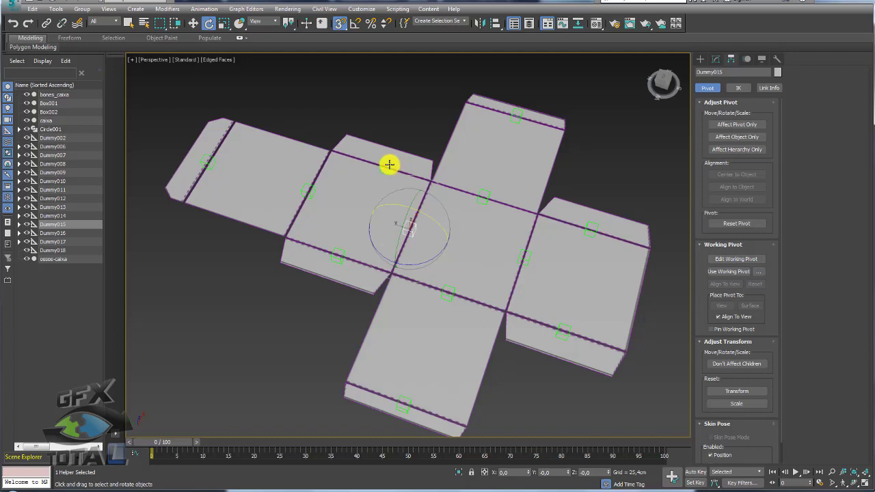
Link Dummy013 and Dummy014 as children of Dummy015
left_click(389, 164)
left_click(343, 252, "ctrl")
middle_click_drag(363, 254, 367, 234, "alt")
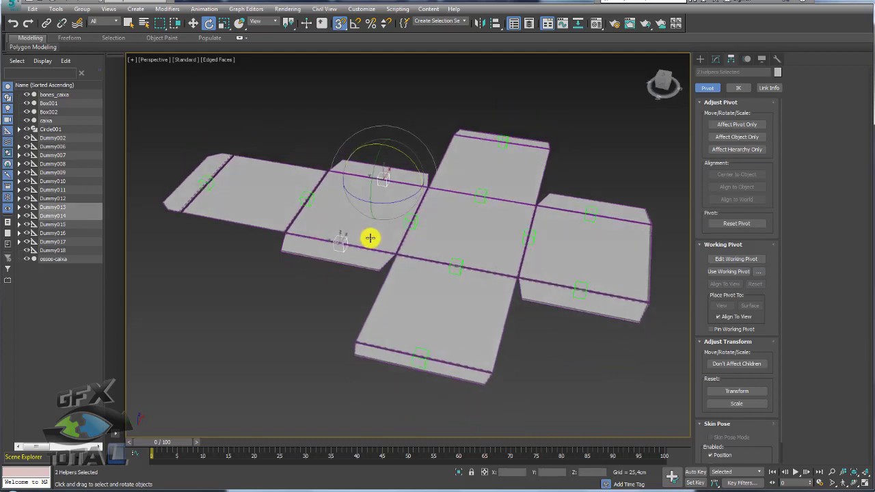
scroll(356, 236, "up", 3)
left_click(47, 23)
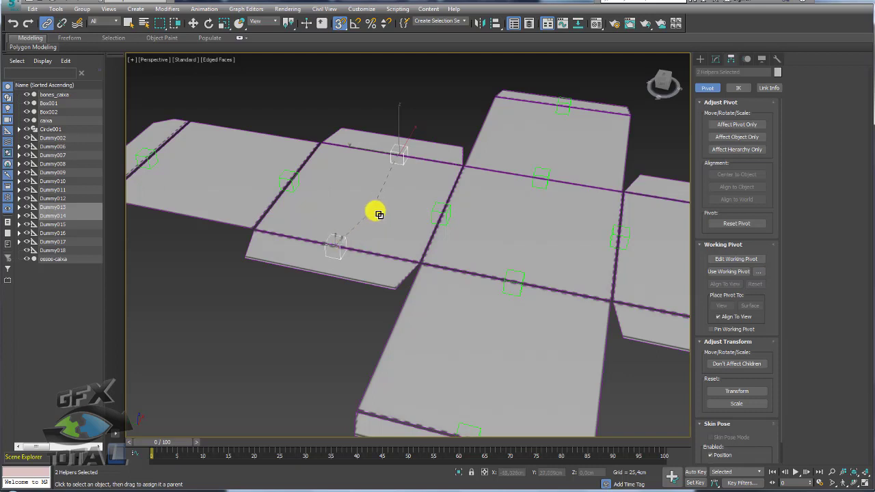
mouse_move(438, 212)
left_mouse_down()
mouse_move(495, 212)
mouse_move(499, 225)
left_mouse_up()
Test-rotate Dummy015, undo the rotation, and select Dummy016
left_click(435, 212)
key("e")
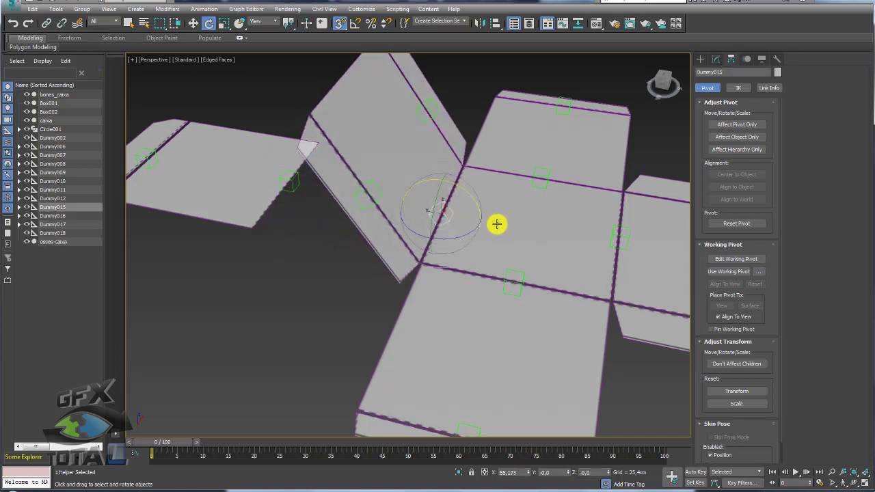
key("ctrl+z")
middle_click_drag(315, 180, 329, 192, "alt")
left_click(321, 191)
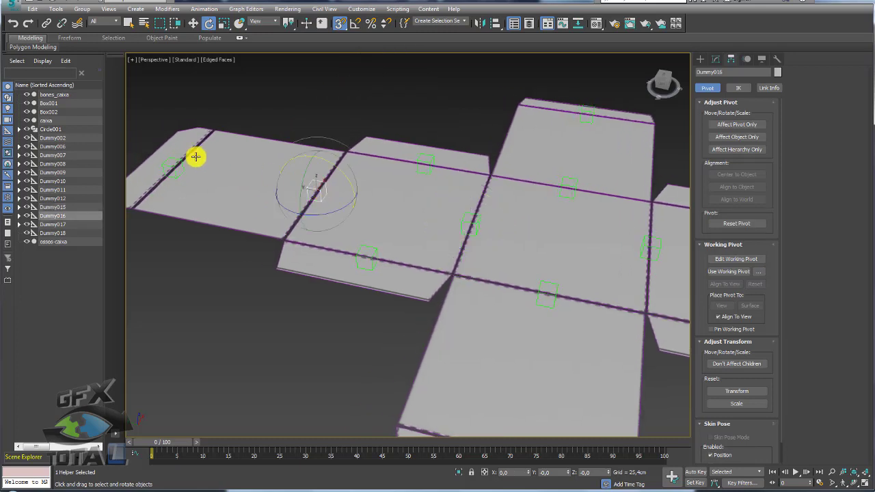
Link Dummy016 under Dummy015 in wireframe view
left_click(46, 23)
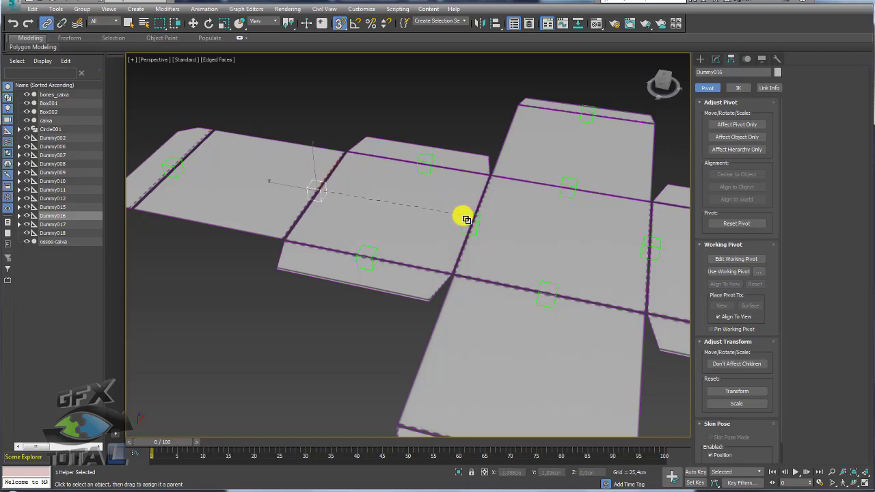
left_click_drag(466, 220, 464, 219)
key("F3")
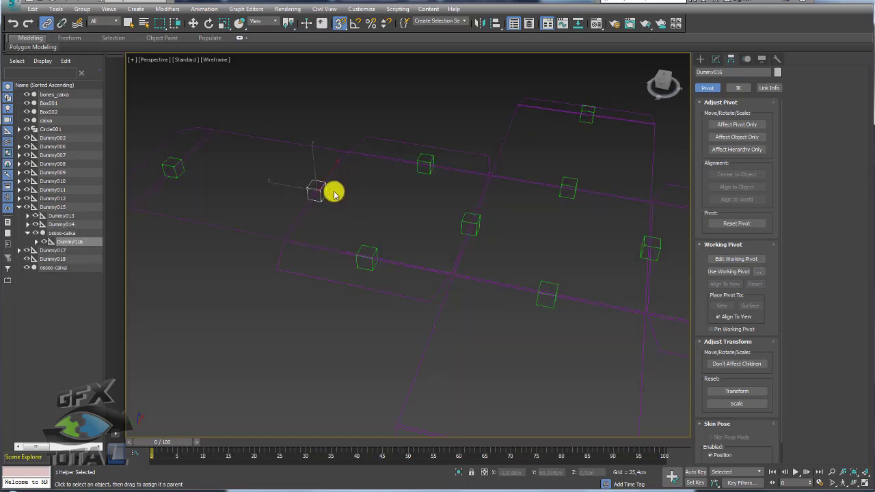
left_click_drag(325, 195, 482, 222)
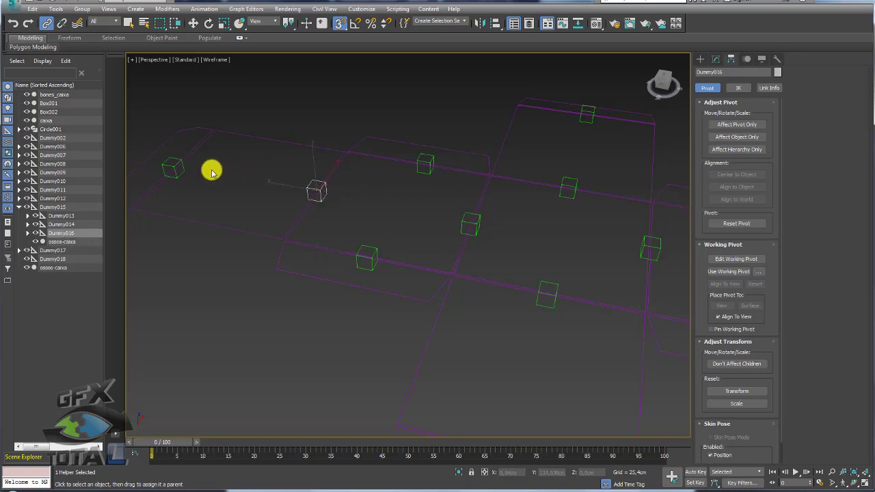
Link the outer flap dummy Dummy017 under Dummy016, then return to the Move tool
left_click(181, 170)
mouse_move(190, 173)
left_mouse_down()
mouse_move(313, 181)
mouse_move(316, 192)
left_mouse_up()
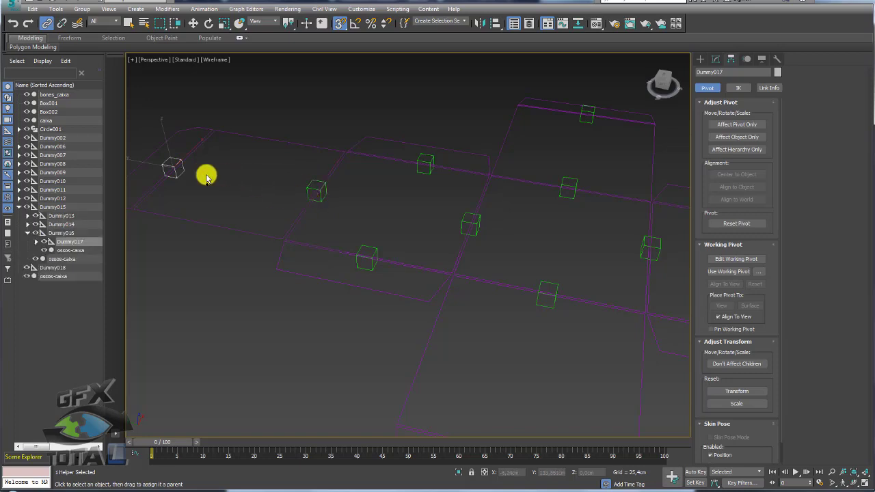
mouse_move(178, 166)
left_mouse_down()
mouse_move(199, 148)
mouse_move(308, 182)
mouse_move(321, 167)
mouse_move(433, 198)
mouse_move(443, 216)
left_mouse_up()
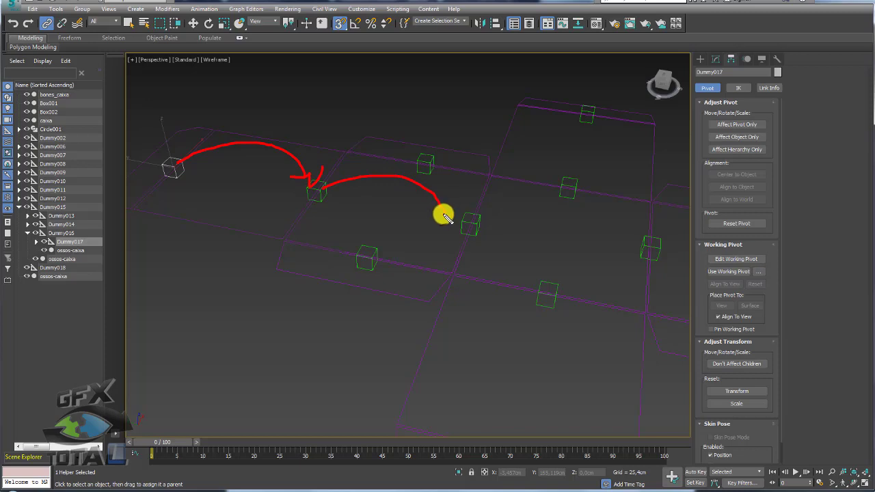
left_click_drag(431, 160, 465, 211)
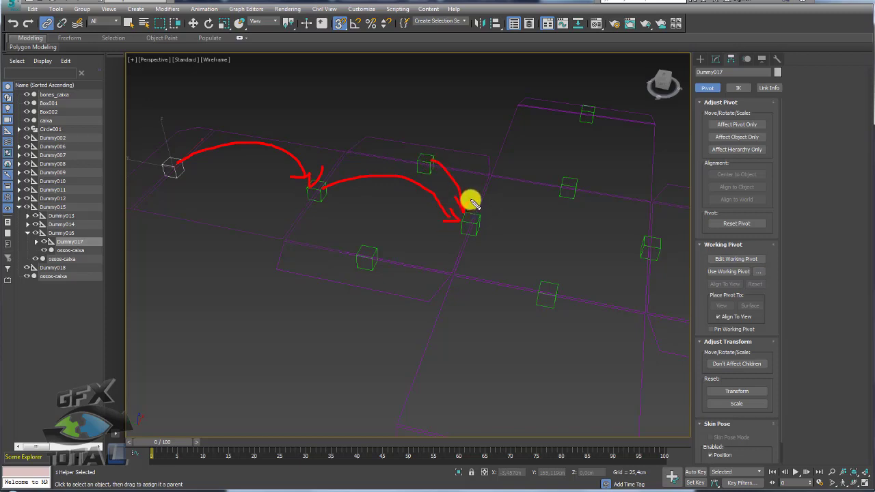
left_click_drag(379, 251, 429, 221)
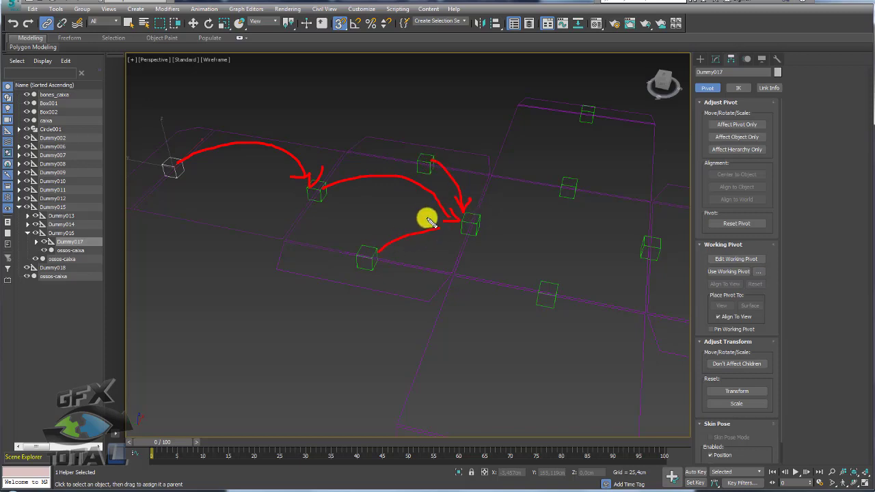
right_click(475, 220)
left_click(493, 226)
left_click(475, 222)
key("e")
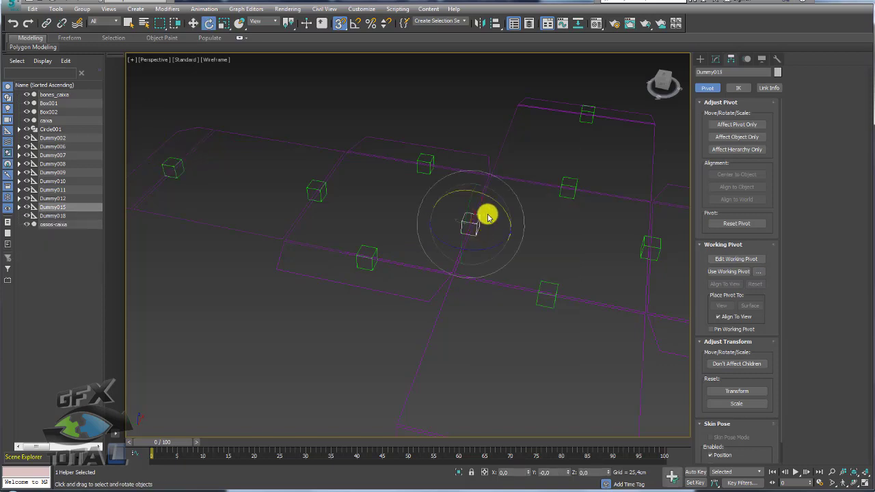
left_click_drag(492, 198, 513, 226)
key("F3")
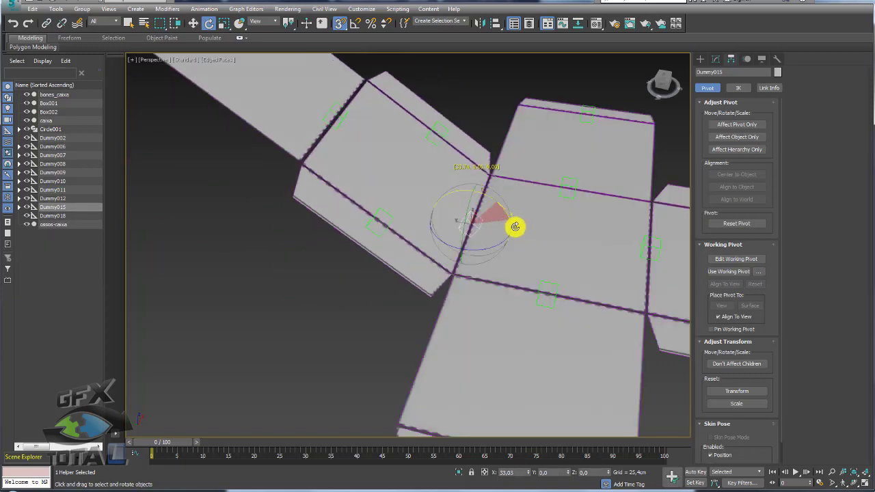
left_click(322, 183)
left_click_drag(326, 179, 390, 206)
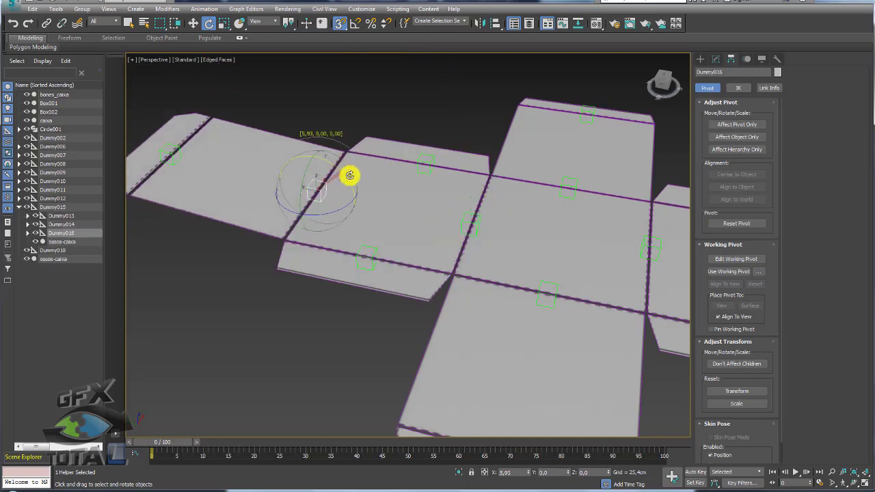
middle_click_drag(301, 130, 413, 215)
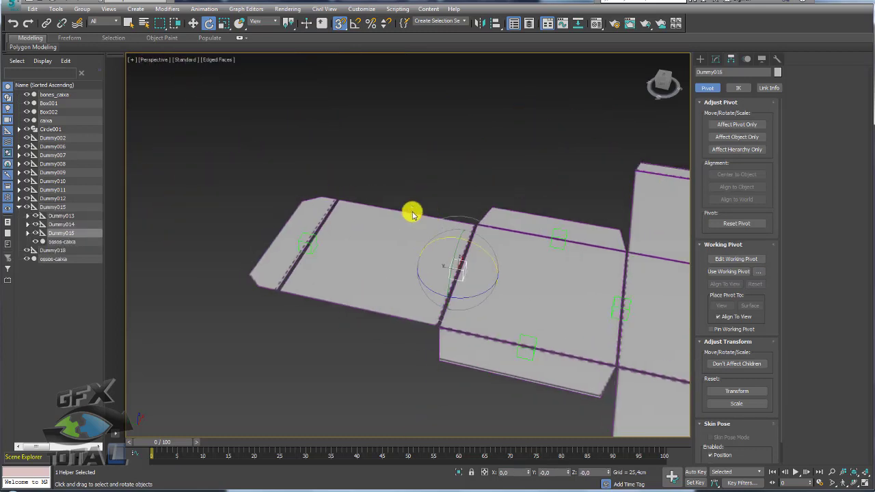
left_click(315, 236)
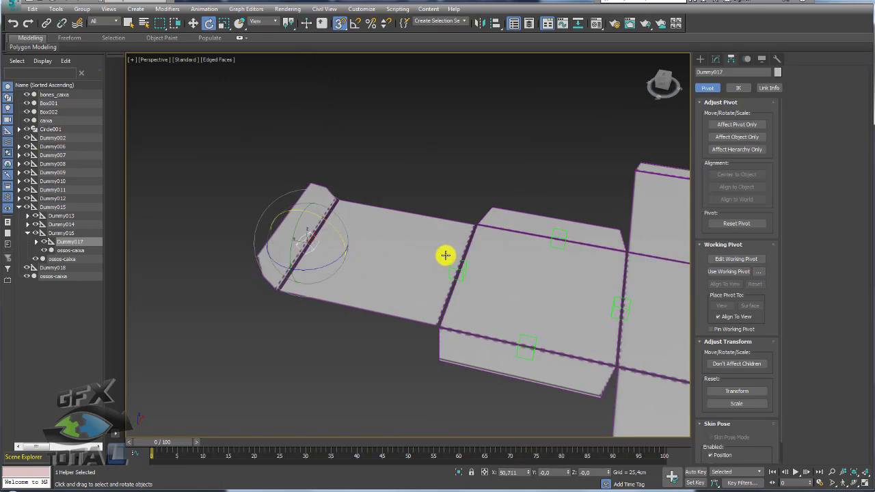
scroll(393, 229, "down", 3)
scroll(504, 222, "up", 2)
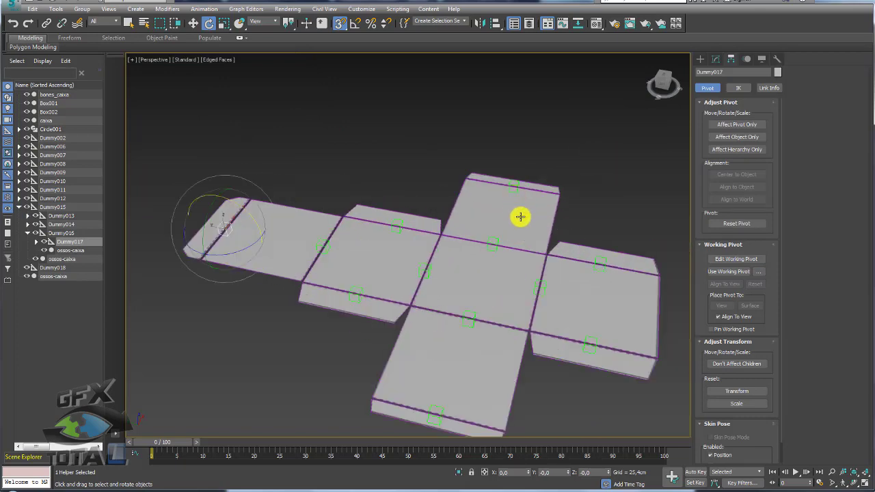
mouse_move(520, 217)
middle_mouse_down("alt")
mouse_move(474, 231)
mouse_move(502, 234)
mouse_move(504, 201)
middle_mouse_up("alt")
In wireframe view, link Dummy012, Dummy010, Dummy007 and Dummy008 to their inner neighbouring dummies
key("F3")
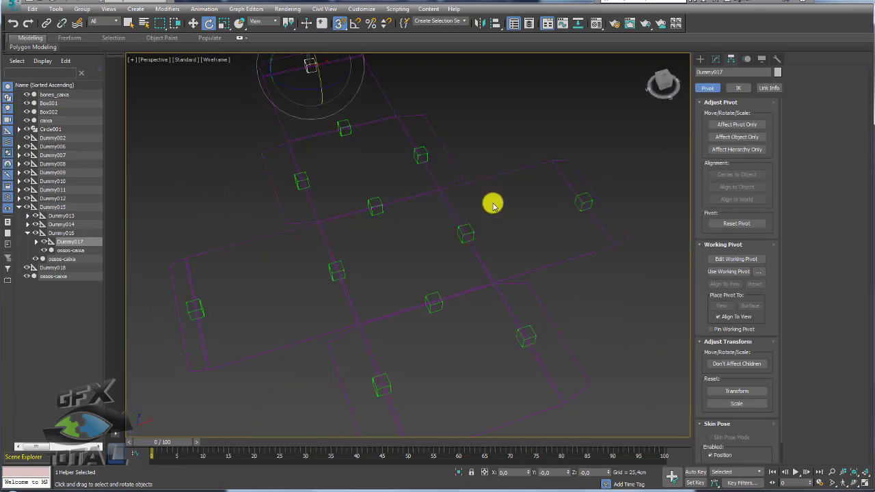
left_click(46, 23)
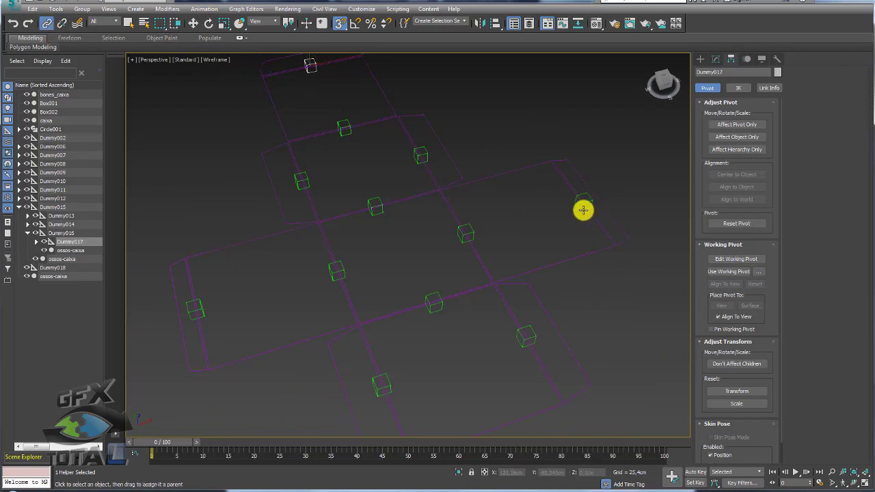
left_click_drag(583, 210, 467, 233)
left_click_drag(201, 311, 336, 276)
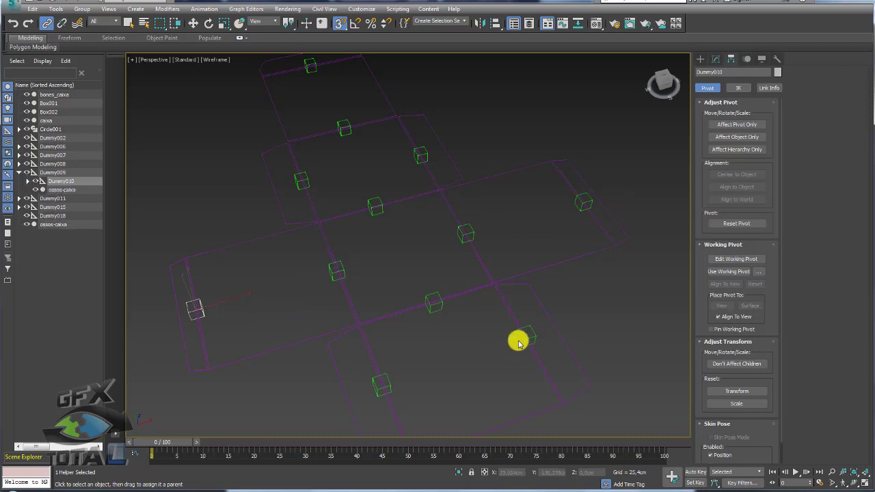
mouse_move(520, 342)
left_mouse_down()
mouse_move(391, 389)
mouse_move(432, 322)
mouse_move(435, 302)
left_mouse_up()
scroll(447, 226, "down", 3)
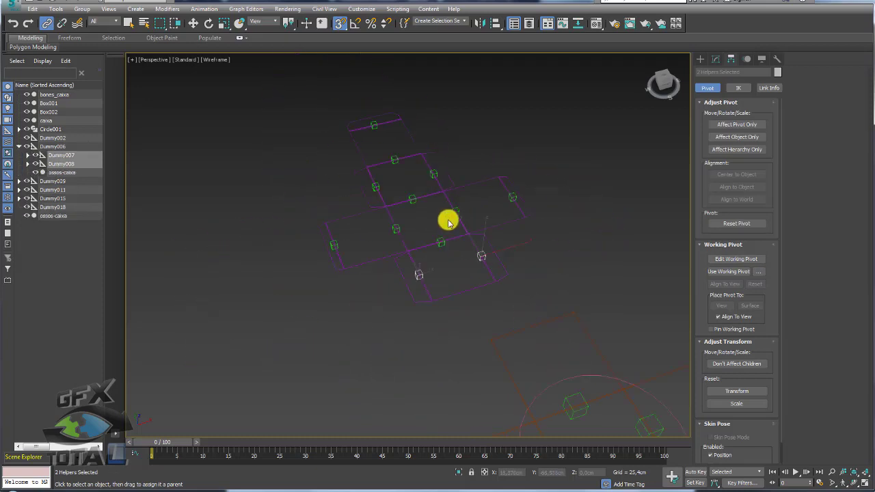
Draw a circle, Circle002, centred on the box net
left_click(701, 60)
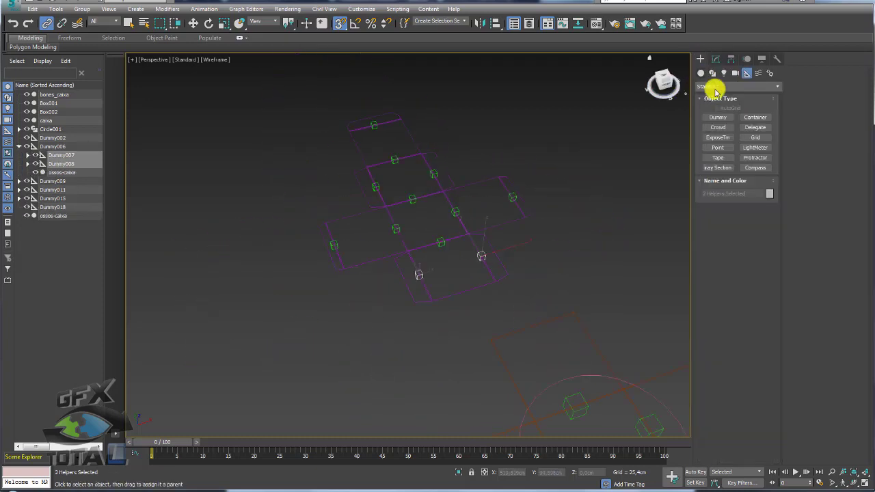
left_click(712, 73)
left_click(717, 135)
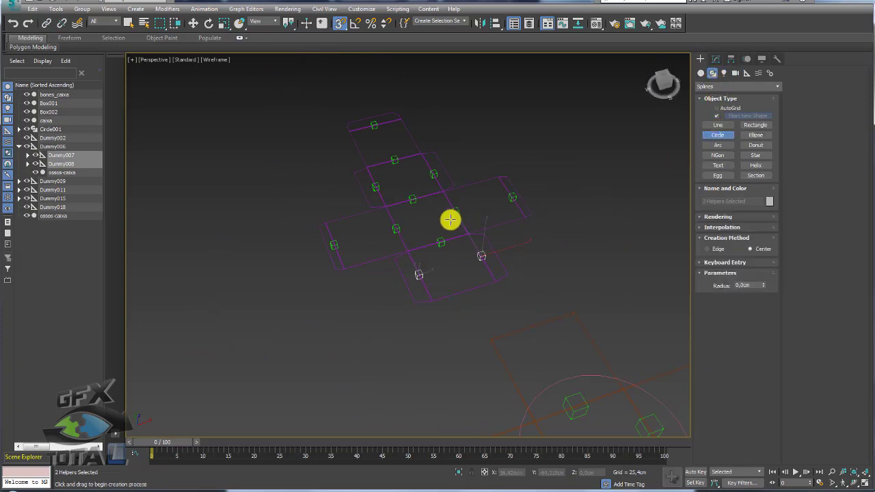
left_click_drag(425, 221, 465, 245)
middle_click_drag(465, 245, 471, 266, "alt")
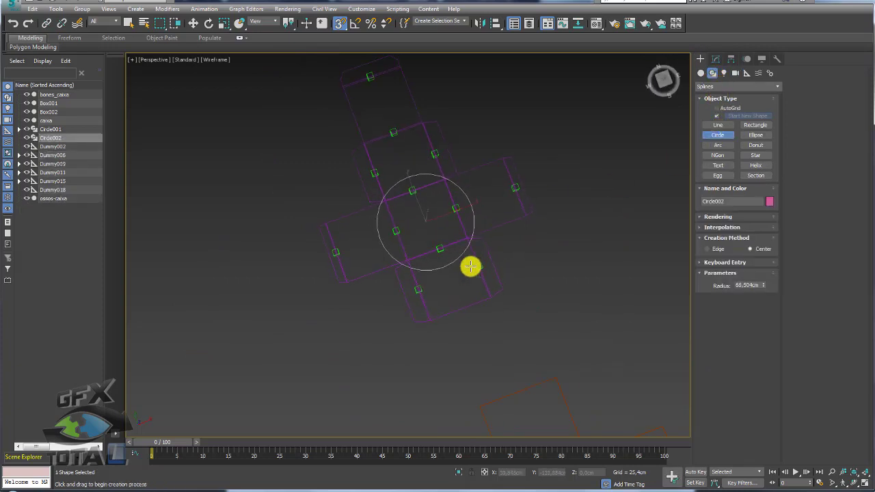
scroll(438, 218, "up", 3)
scroll(465, 214, "up", 2)
Link the inner dummies Dummy011, Dummy015, Dummy006 and Dummy009 under Circle002
key("ctrl+l")
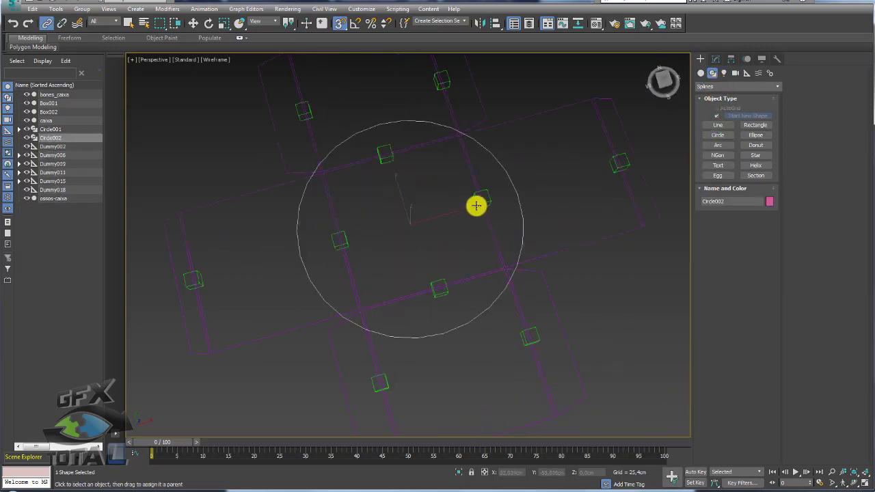
left_click(481, 199)
left_click(387, 156, "ctrl")
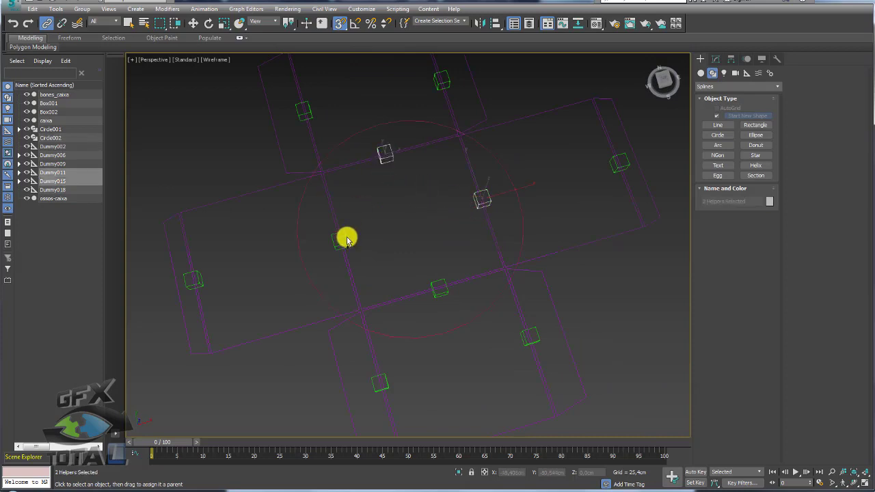
left_click(441, 286, "ctrl")
left_click_drag(441, 285, 302, 234)
Switch the viewport back to shaded faces and orbit to see the whole scene
scroll(390, 221, "down", 3)
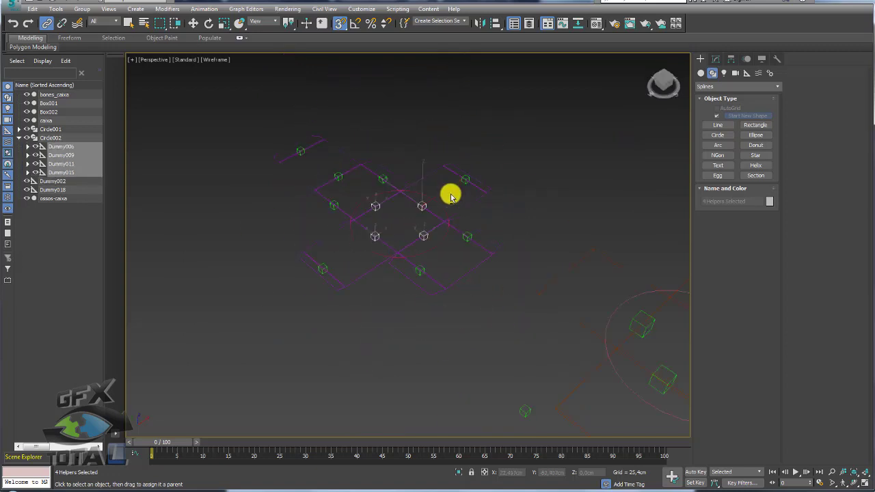
middle_click_drag(390, 221, 451, 199, "alt")
key("F3")
scroll(403, 237, "up", 3)
scroll(411, 226, "down", 4)
middle_click_drag(411, 226, 422, 211, "alt")
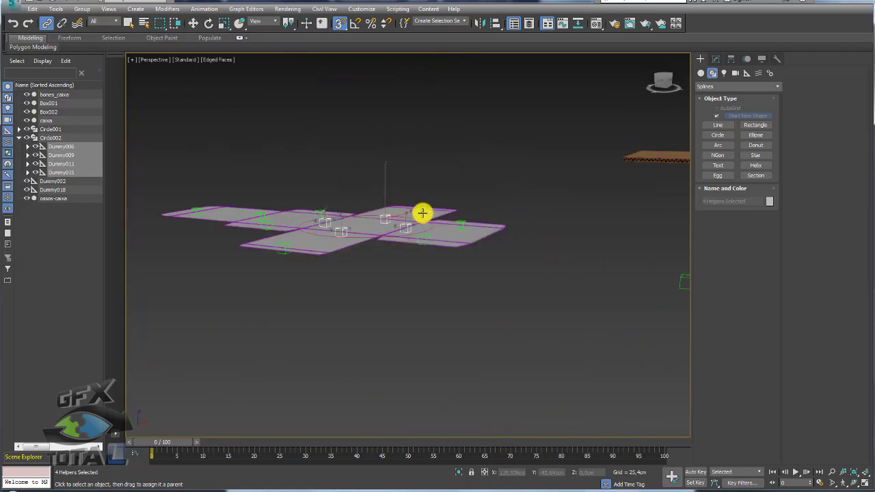
key("w")
mouse_move(385, 237)
middle_mouse_down("alt")
mouse_move(406, 285)
mouse_move(417, 285)
middle_mouse_up("alt")
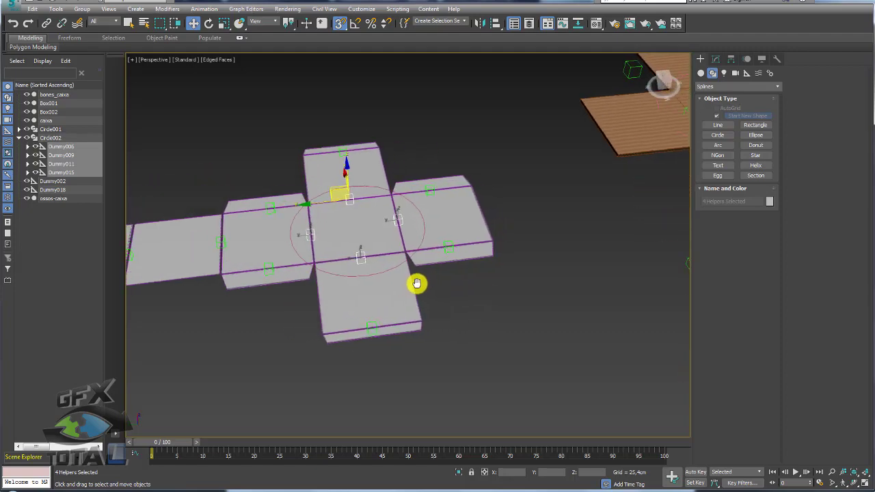
scroll(451, 301, "down", 2)
Select and lock the whole rigged net hierarchy, frame it, and open the Selection Filter list
left_click_drag(523, 380, 264, 185)
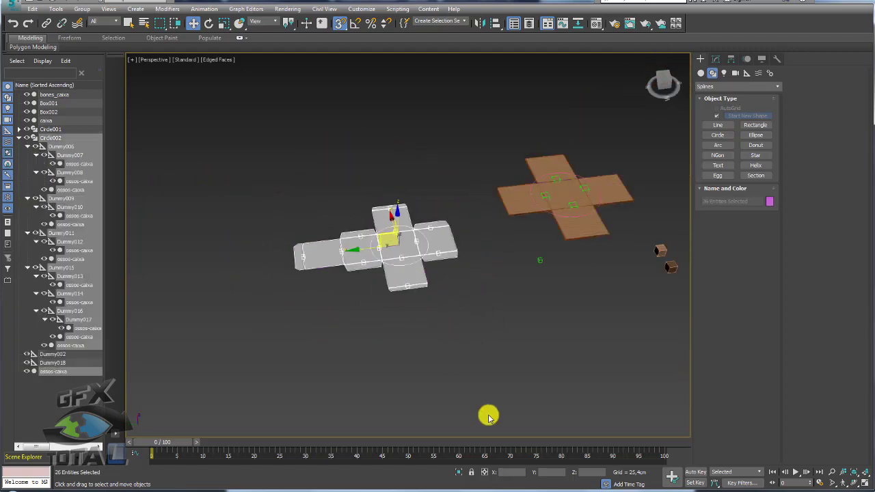
left_click(459, 472)
key("z")
mouse_move(475, 344)
middle_mouse_down("alt")
mouse_move(442, 365)
mouse_move(422, 326)
mouse_move(434, 298)
mouse_move(467, 276)
mouse_move(452, 214)
middle_mouse_up("alt")
scroll(472, 274, "up", 2)
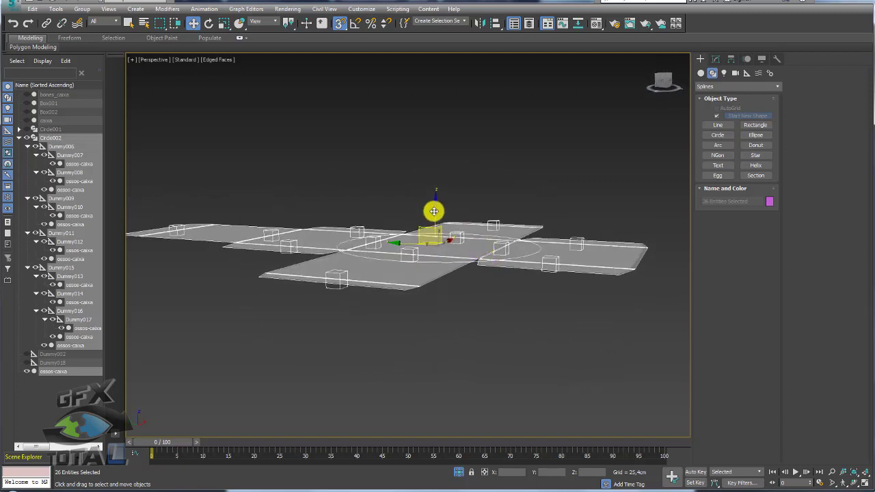
mouse_move(180, 90)
middle_mouse_down("alt")
mouse_move(254, 129)
mouse_move(198, 89)
middle_mouse_up("alt")
left_click(112, 22)
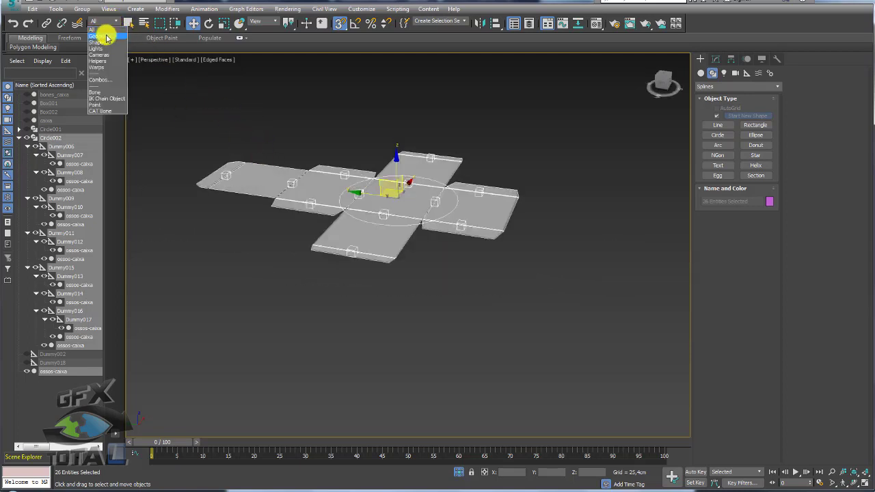
Select all thirteen flat panels using the Geometry selection filter, then restore the All filter
left_click(106, 37)
left_click_drag(547, 309, 547, 309)
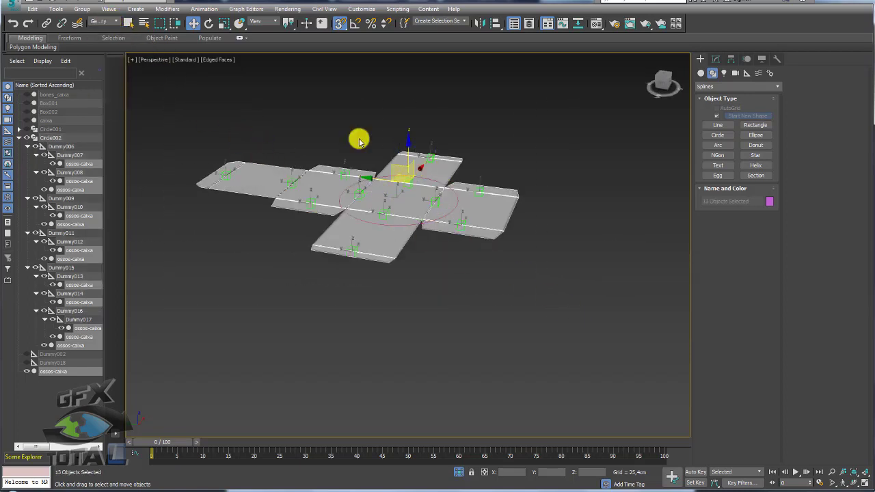
left_click(112, 23)
left_click(98, 31)
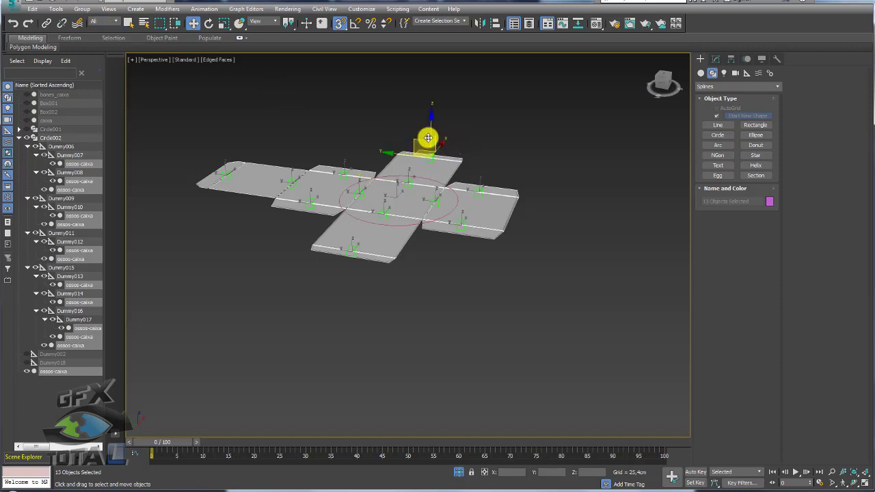
Shift-drag a copy of the panels up above the original net and confirm the clone
left_click_drag(426, 141, 435, 97, "shift")
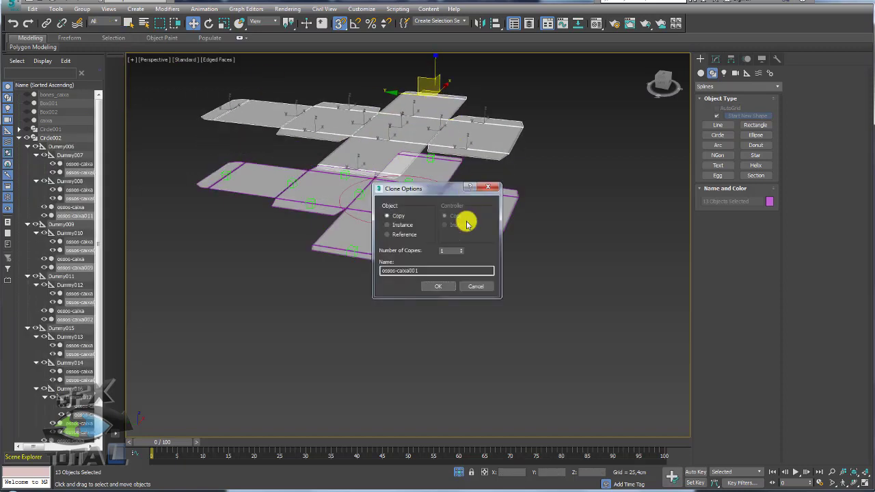
left_click(478, 289)
key("shift+z")
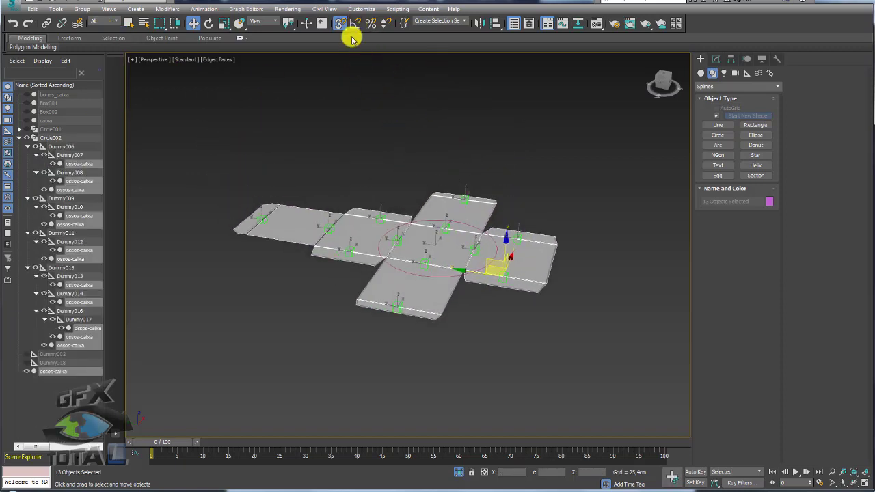
key("shift+z")
key("shift+z")
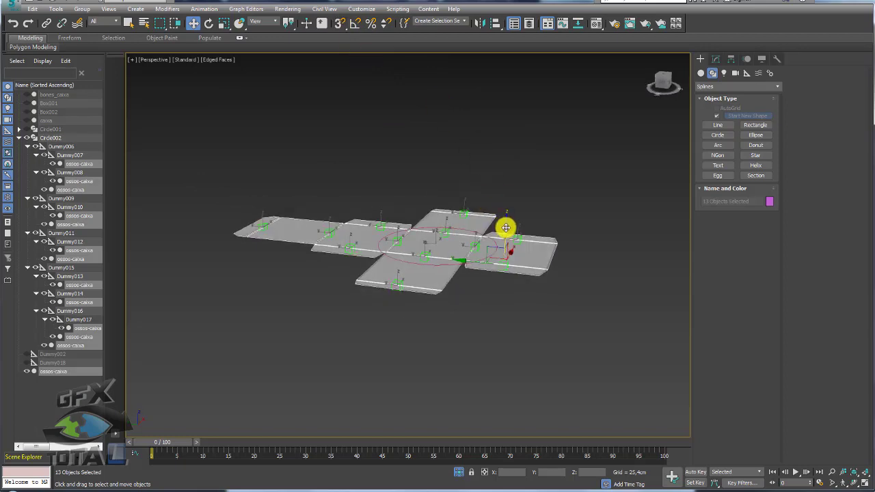
left_click_drag(506, 227, 506, 172, "shift")
left_click(441, 287)
key("shift+z")
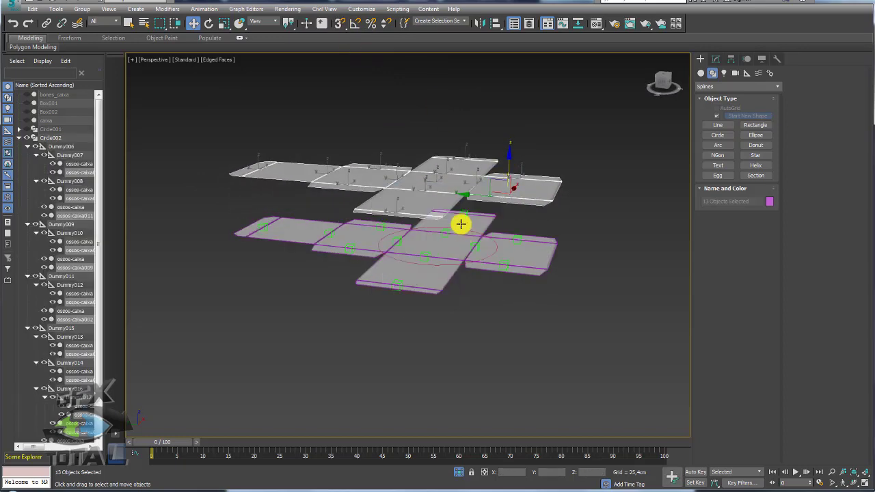
key("shift+z")
Select the thirteen copied panels in the upper row and open the Material Editor
key("shift+z")
key("shift+z")
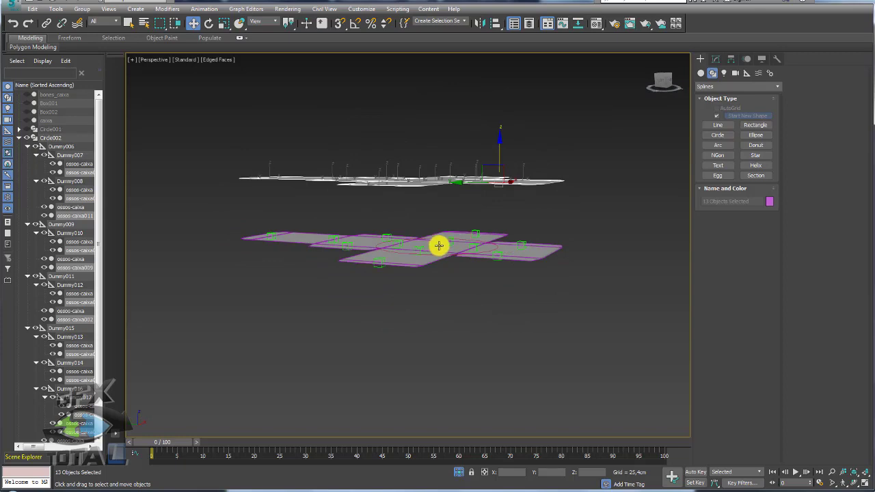
left_click(438, 245)
key("shift+z")
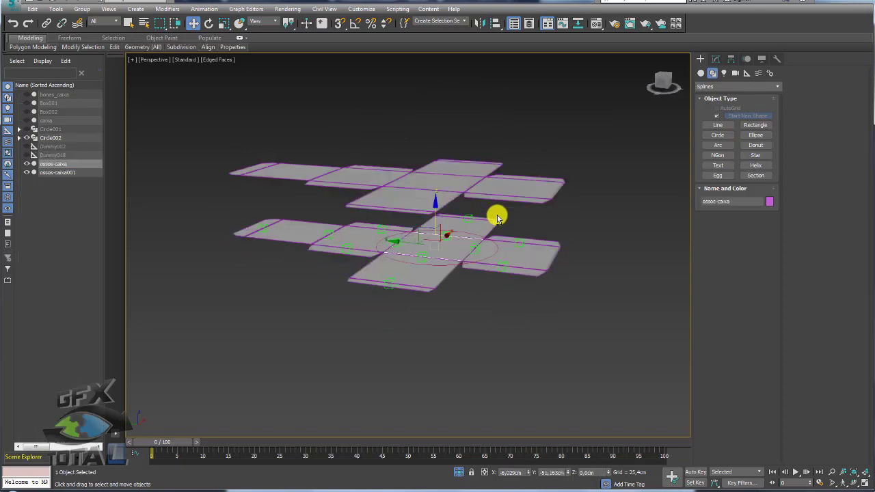
key("shift+z")
key("shift+z")
key("shift+z")
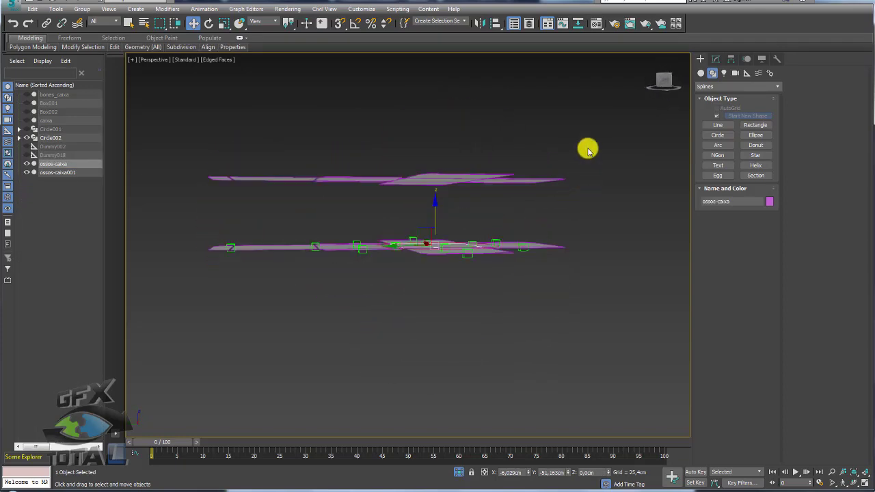
left_click_drag(586, 140, 220, 193)
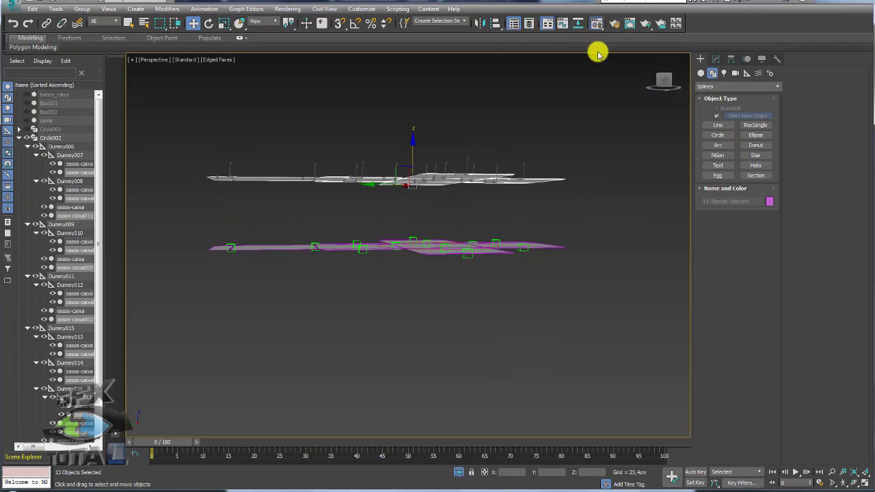
left_click(596, 23)
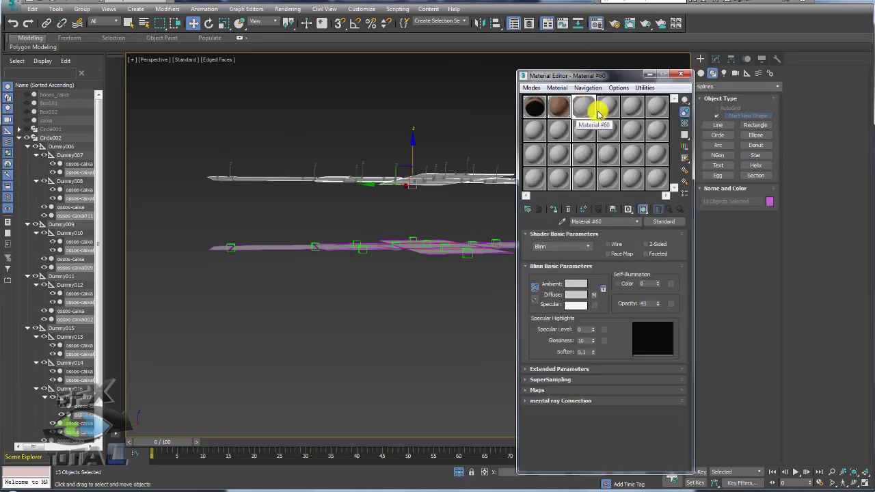
Close the Material Editor and orbit around the flat panel net
left_click(681, 74)
mouse_move(463, 157)
middle_mouse_down("alt")
mouse_move(453, 214)
mouse_move(484, 108)
mouse_move(474, 178)
mouse_move(533, 182)
mouse_move(471, 157)
mouse_move(342, 165)
middle_mouse_up("alt")
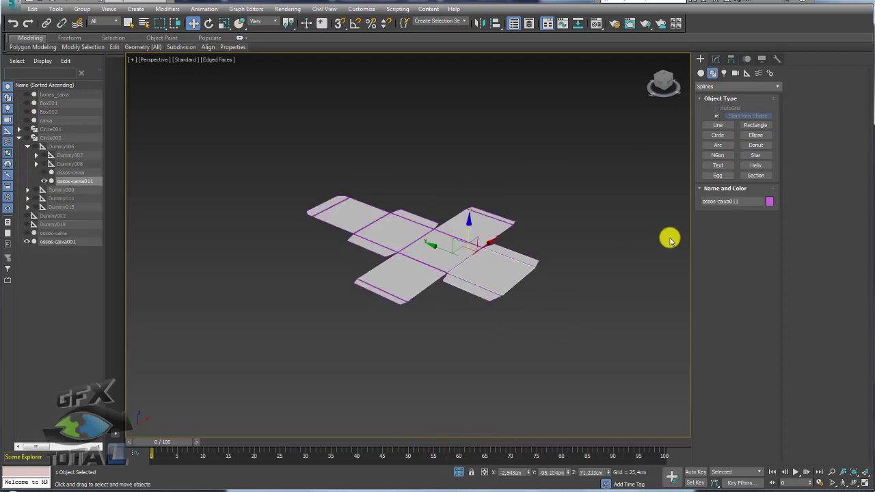
Attach copied panels ossos-caixa001–013 into Editable Poly ossos-caixa011 using Attach List
left_click(715, 59)
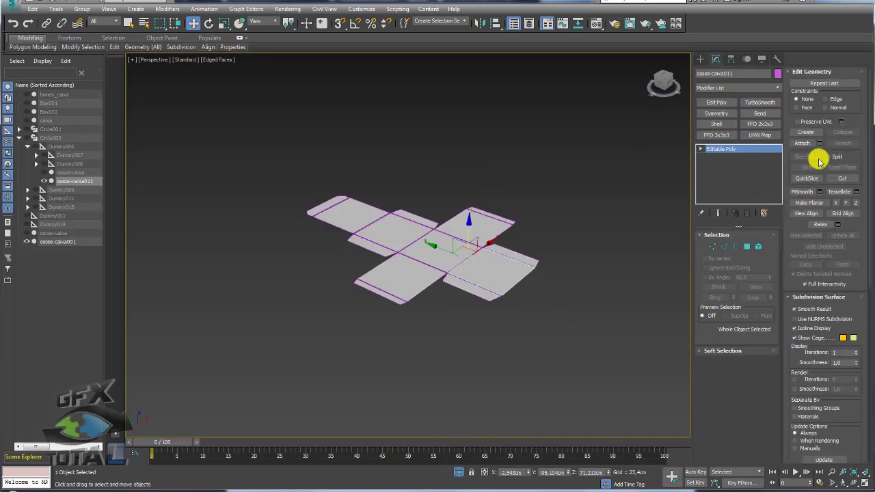
left_click(819, 145)
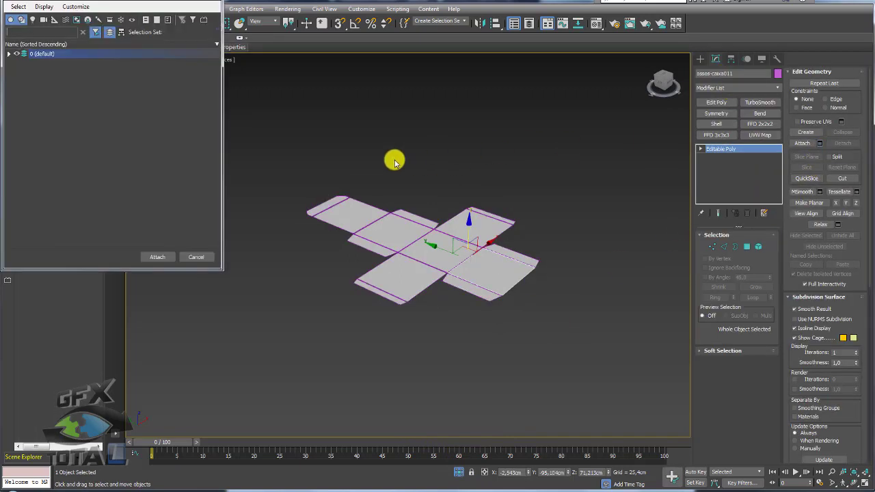
left_click(9, 53)
left_click(48, 62)
left_click(56, 157, "shift")
left_click(157, 259)
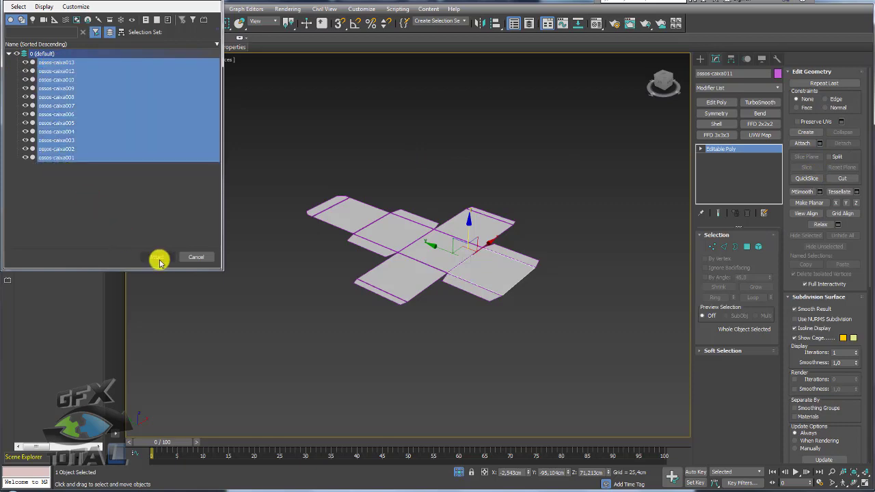
mouse_move(416, 248)
middle_mouse_down("alt")
mouse_move(461, 318)
mouse_move(442, 260)
mouse_move(427, 287)
mouse_move(372, 248)
mouse_move(445, 185)
mouse_move(414, 204)
middle_mouse_up("alt")
scroll(408, 184, "up", 5)
mouse_move(540, 209)
middle_mouse_down("alt")
mouse_move(531, 132)
mouse_move(526, 242)
middle_mouse_up("alt")
key("shift+z")
scroll(514, 156, "down", 4)
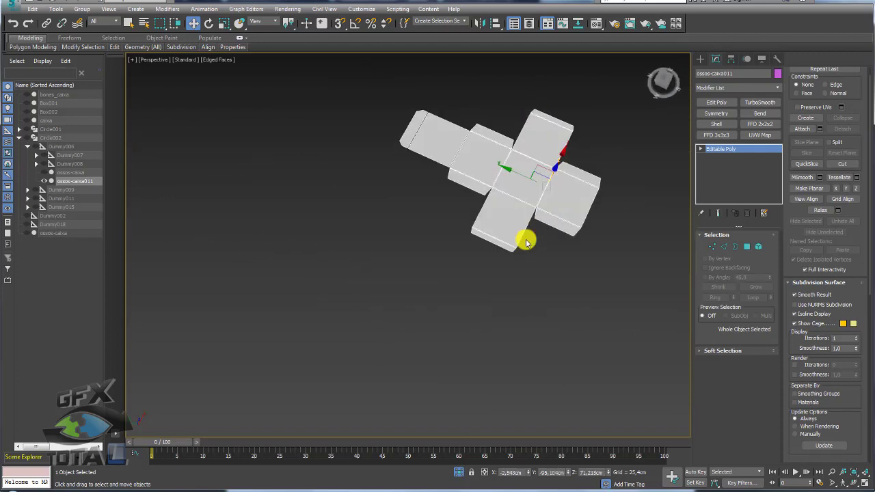
In Edge mode, select the two facing edges along a gap between panels
middle_click_drag(566, 167, 629, 239, "alt")
left_click(725, 246)
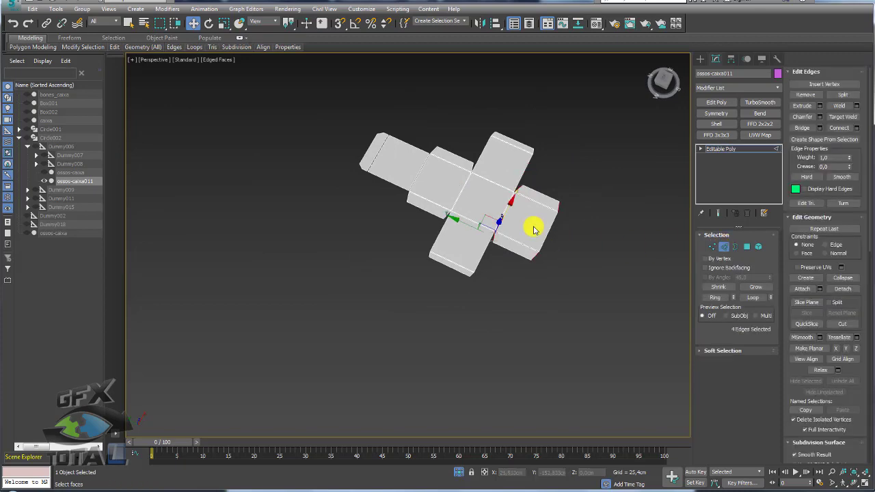
middle_click_drag(527, 221, 504, 214, "alt")
scroll(520, 226, "up", 5)
left_click(505, 244)
scroll(516, 248, "up", 2)
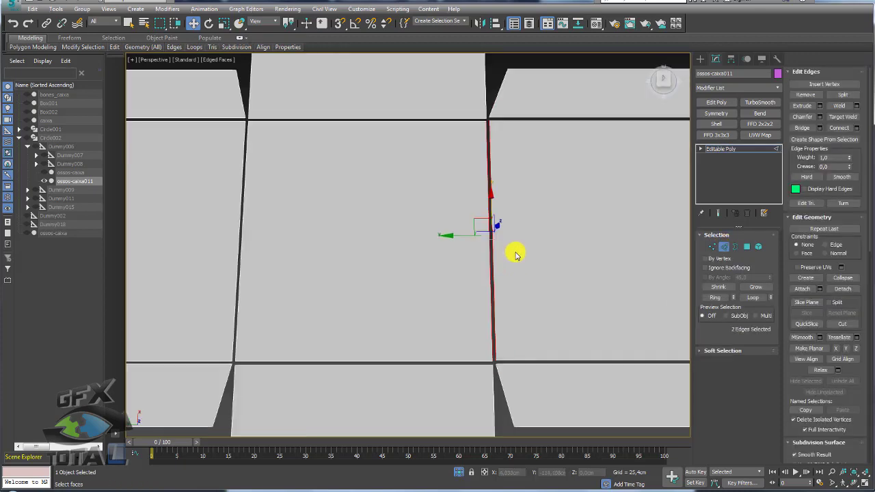
scroll(519, 246, "down", 1)
scroll(512, 236, "down", 1)
scroll(478, 288, "down", 1)
middle_click_drag(471, 303, 463, 297, "alt")
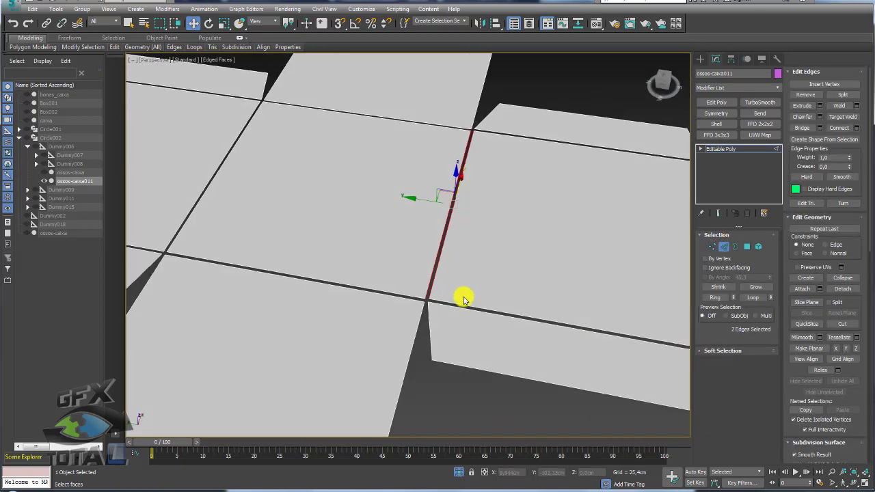
scroll(451, 246, "up", 3)
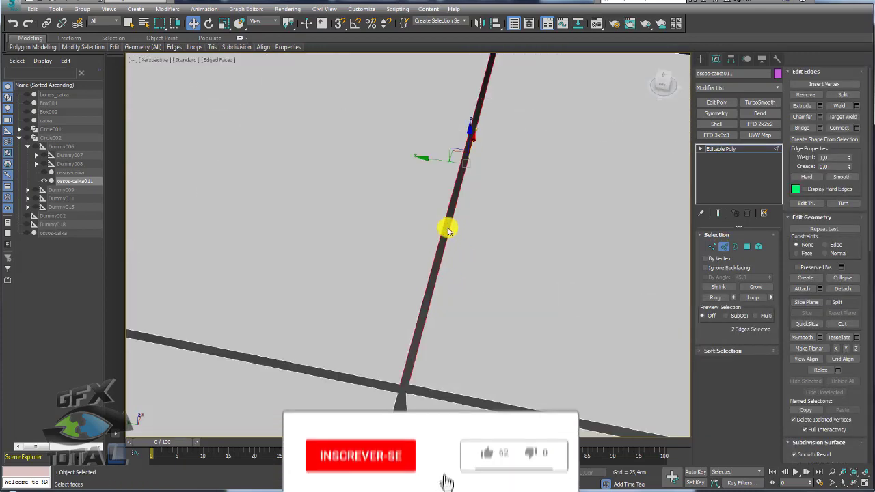
mouse_move(448, 231)
middle_mouse_down("alt")
mouse_move(447, 262)
mouse_move(461, 267)
mouse_move(444, 308)
mouse_move(482, 298)
middle_mouse_up("alt")
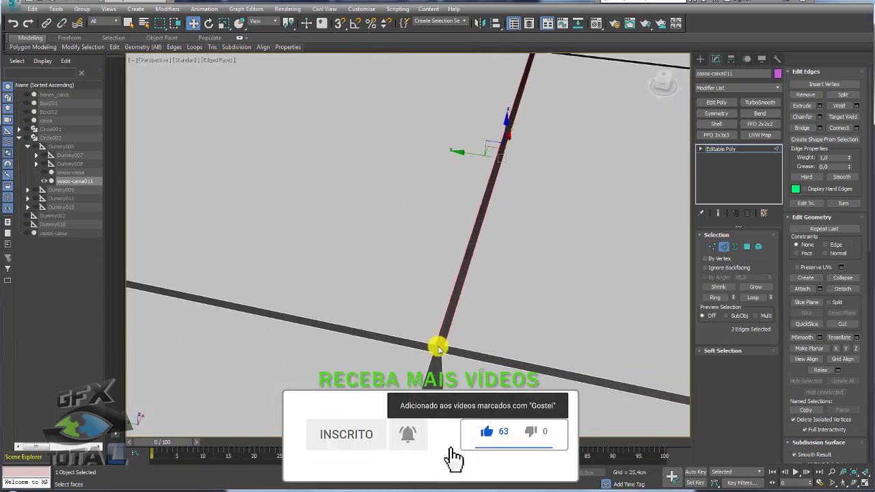
Bridge the two selected edges with new faces and return to object level
left_click(820, 129)
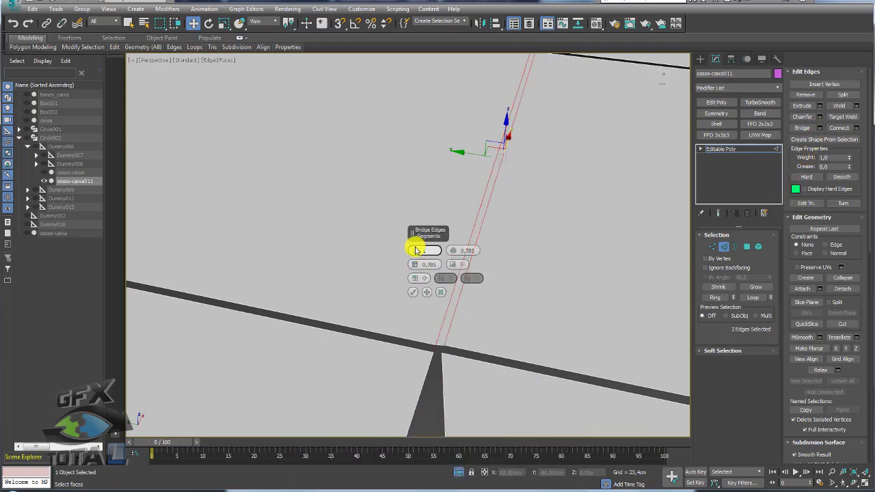
left_click(414, 293)
left_click(732, 148)
Darken the material's diffuse colour to very dark grey (18, 18, 18) in the Material Editor
left_click(593, 23)
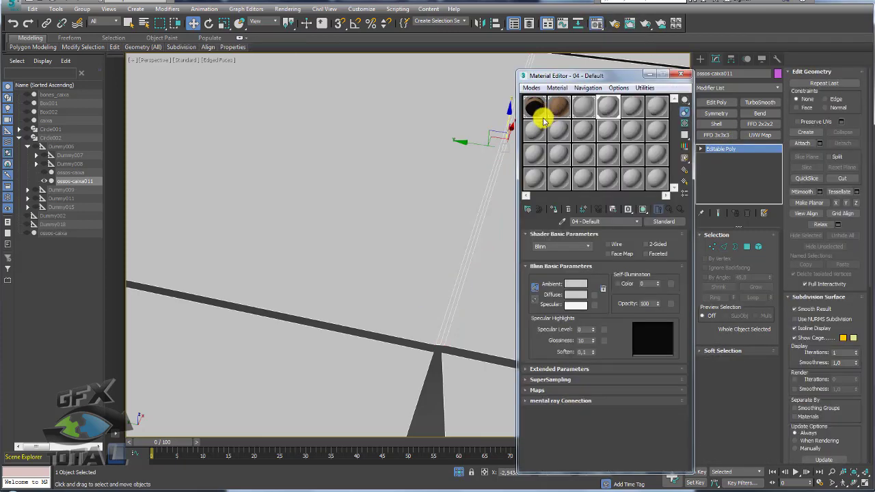
left_click(582, 295)
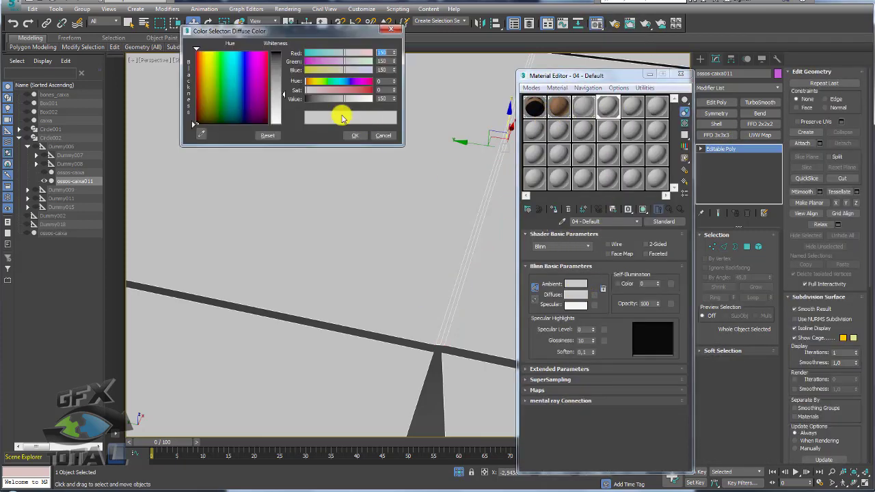
left_click_drag(338, 99, 304, 98)
left_click(356, 132)
left_click(680, 74)
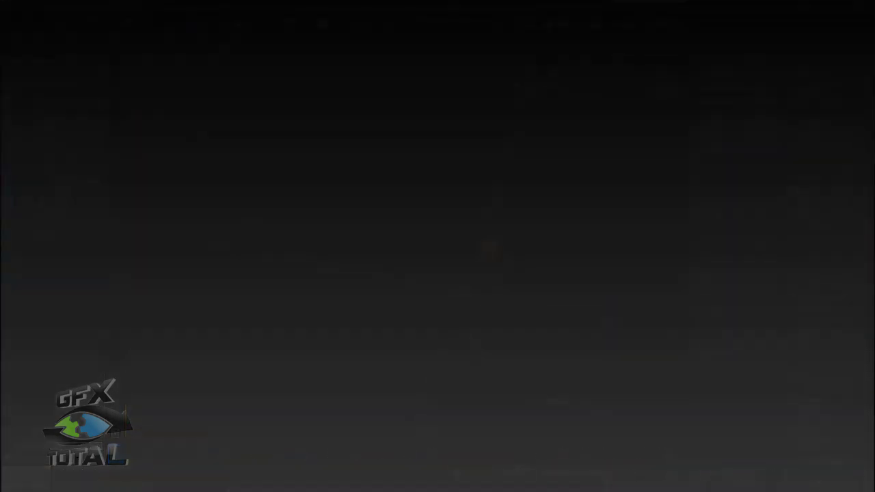